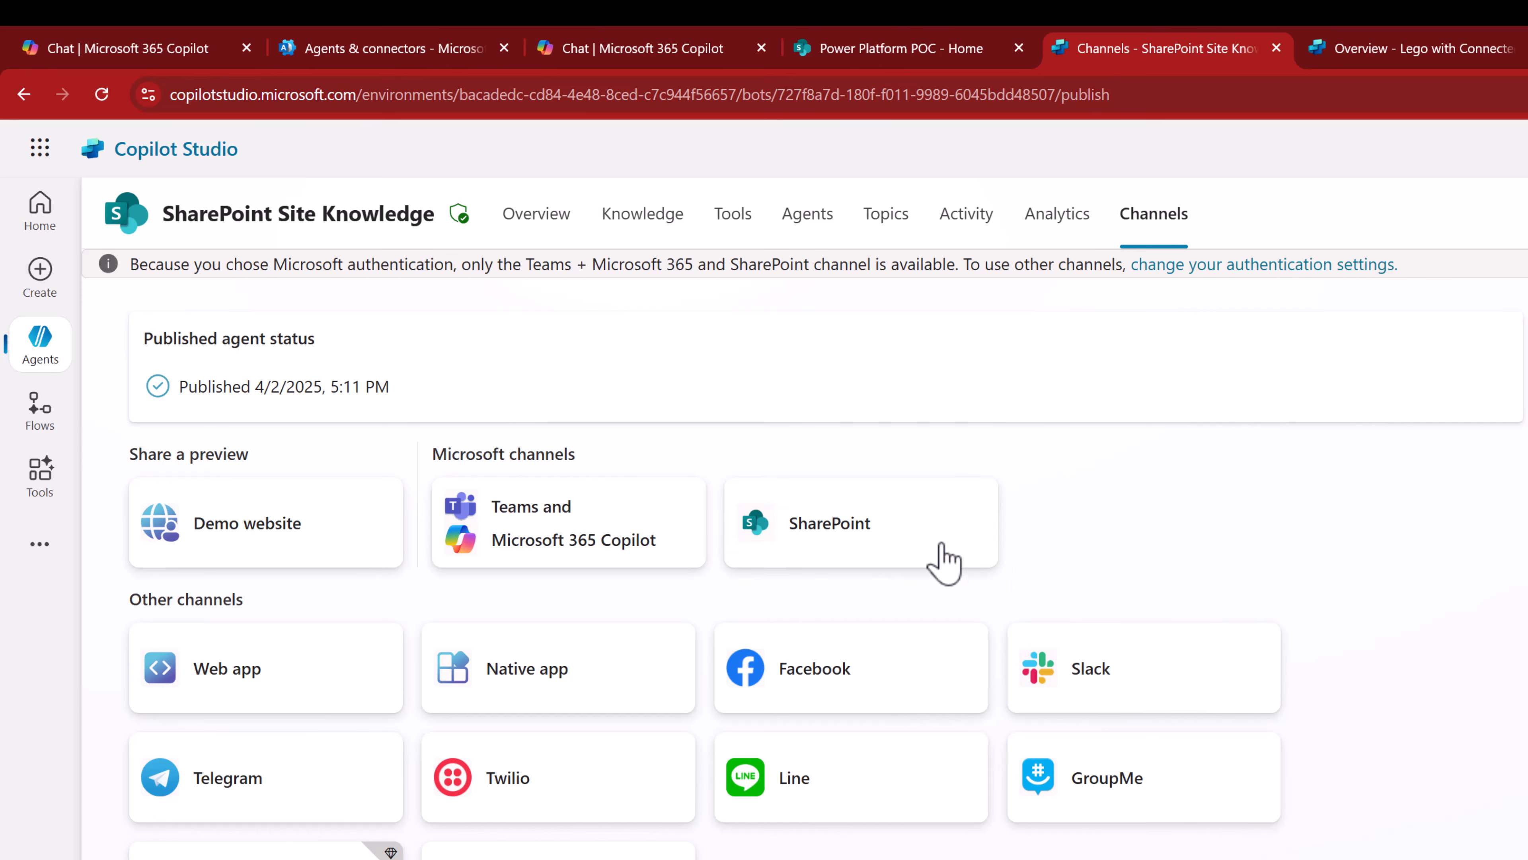
Deploy the SharePoint Site Knowledge agent to the All Things AI site through the SharePoint channel and open the site's agent list
click(945, 556)
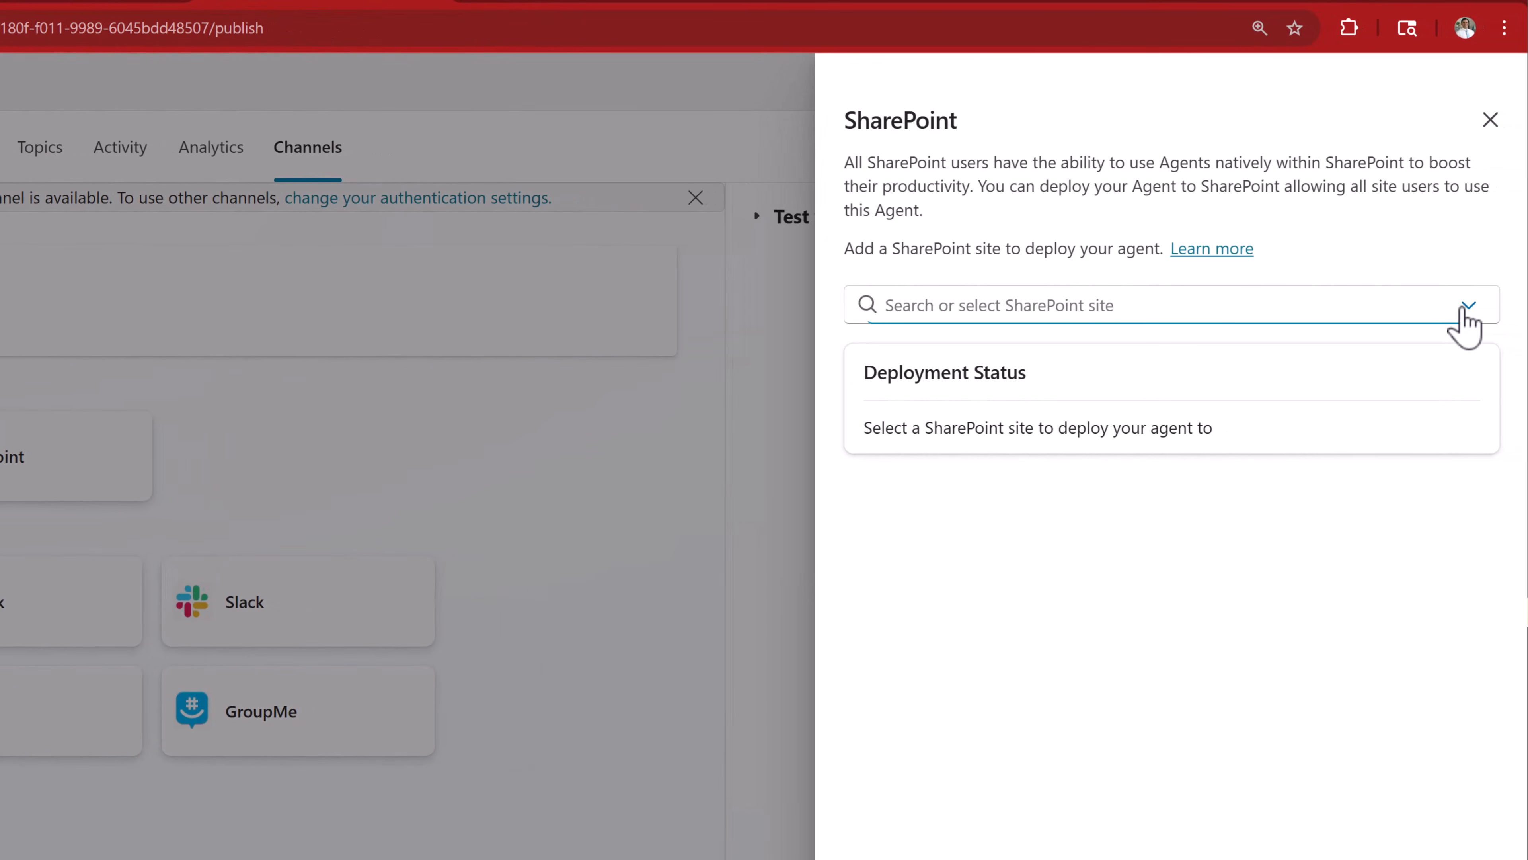
click(1527, 313)
click(1527, 360)
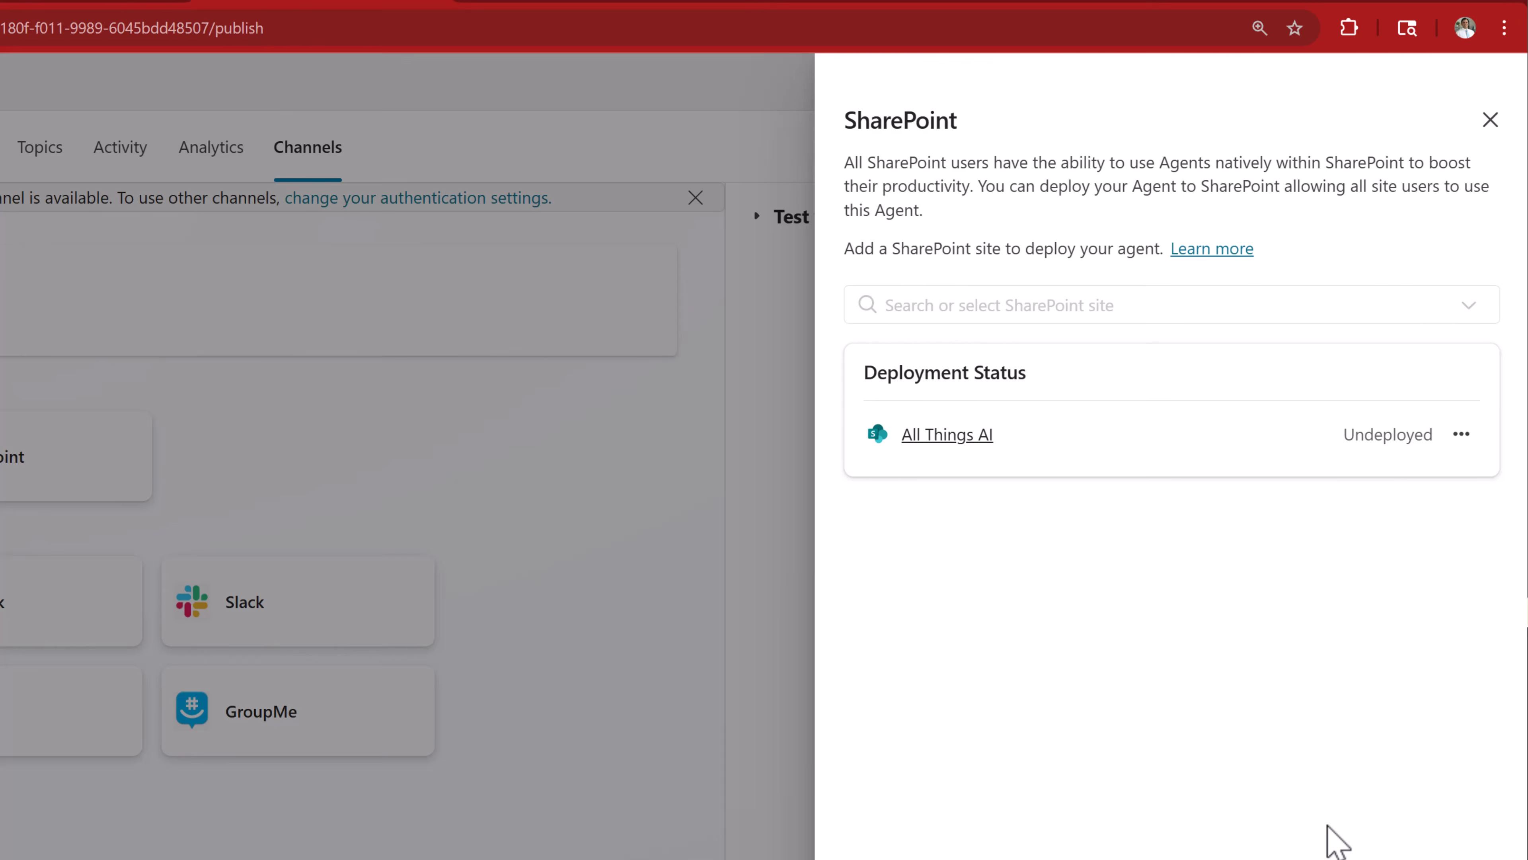
click(931, 790)
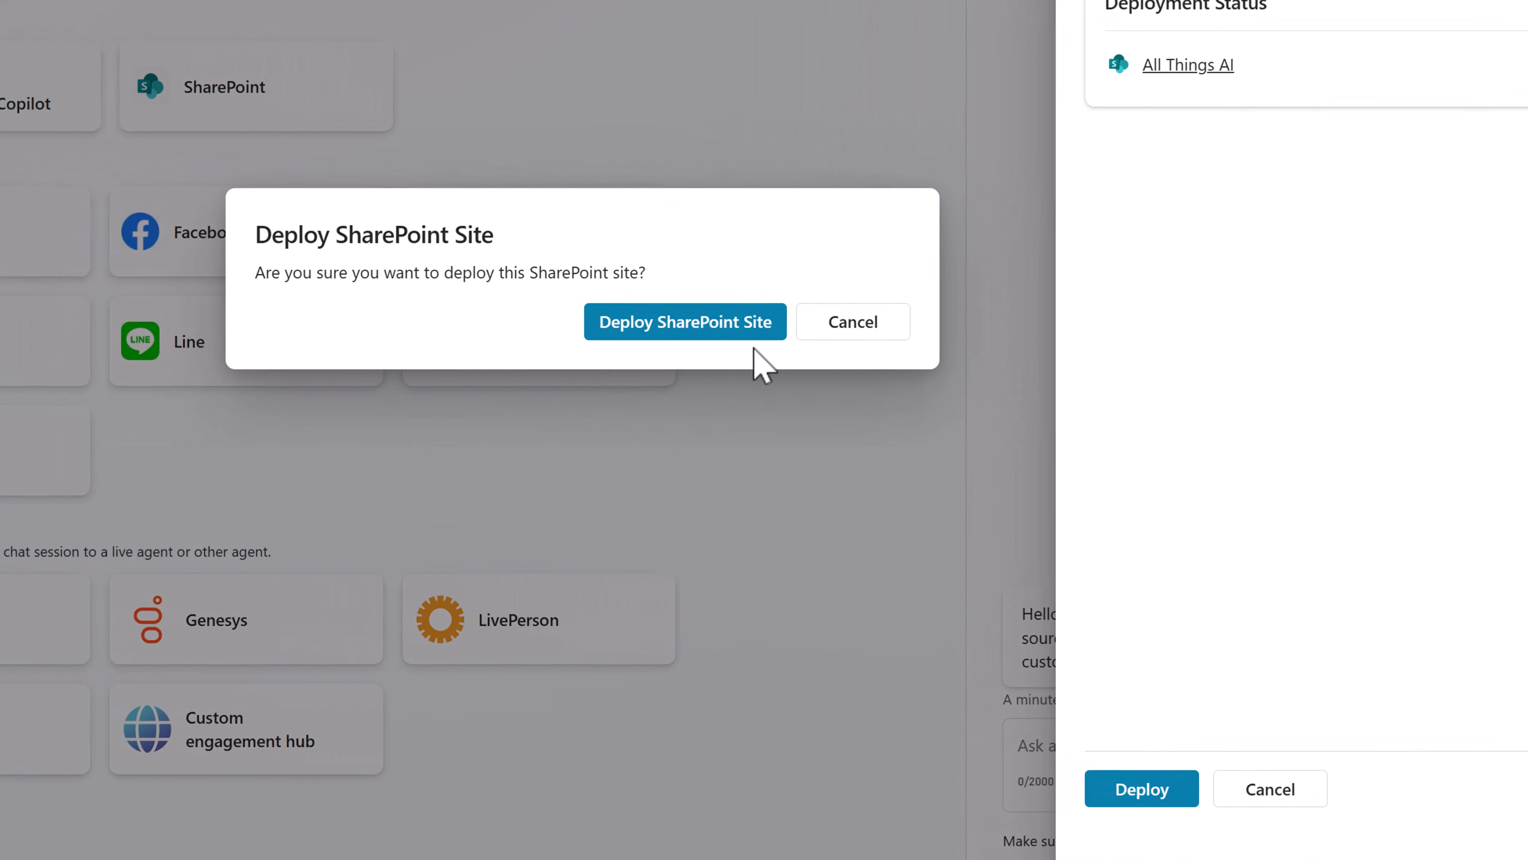
click(515, 316)
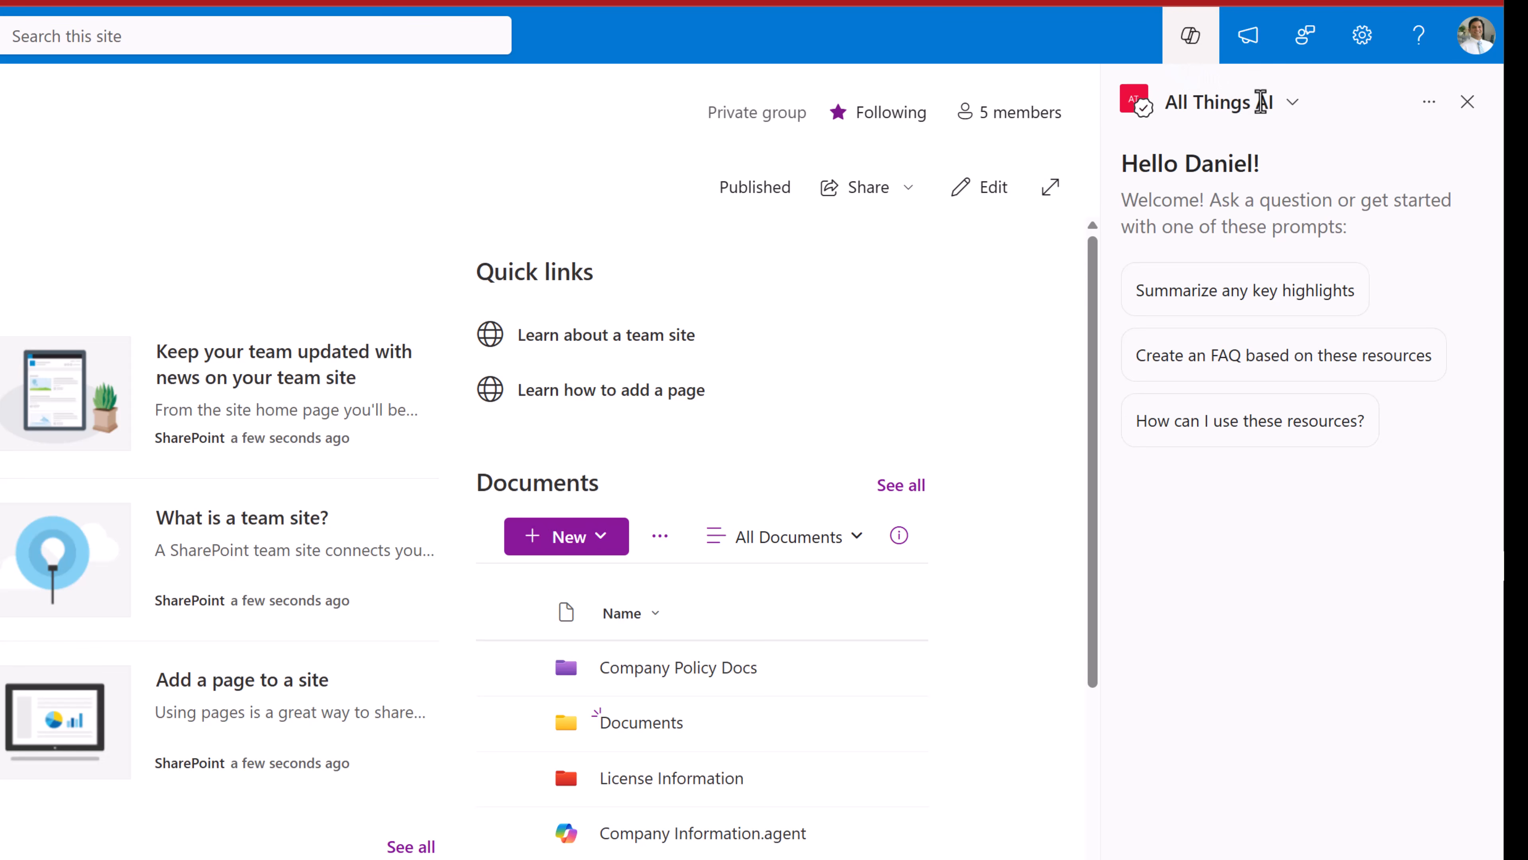
click(1291, 108)
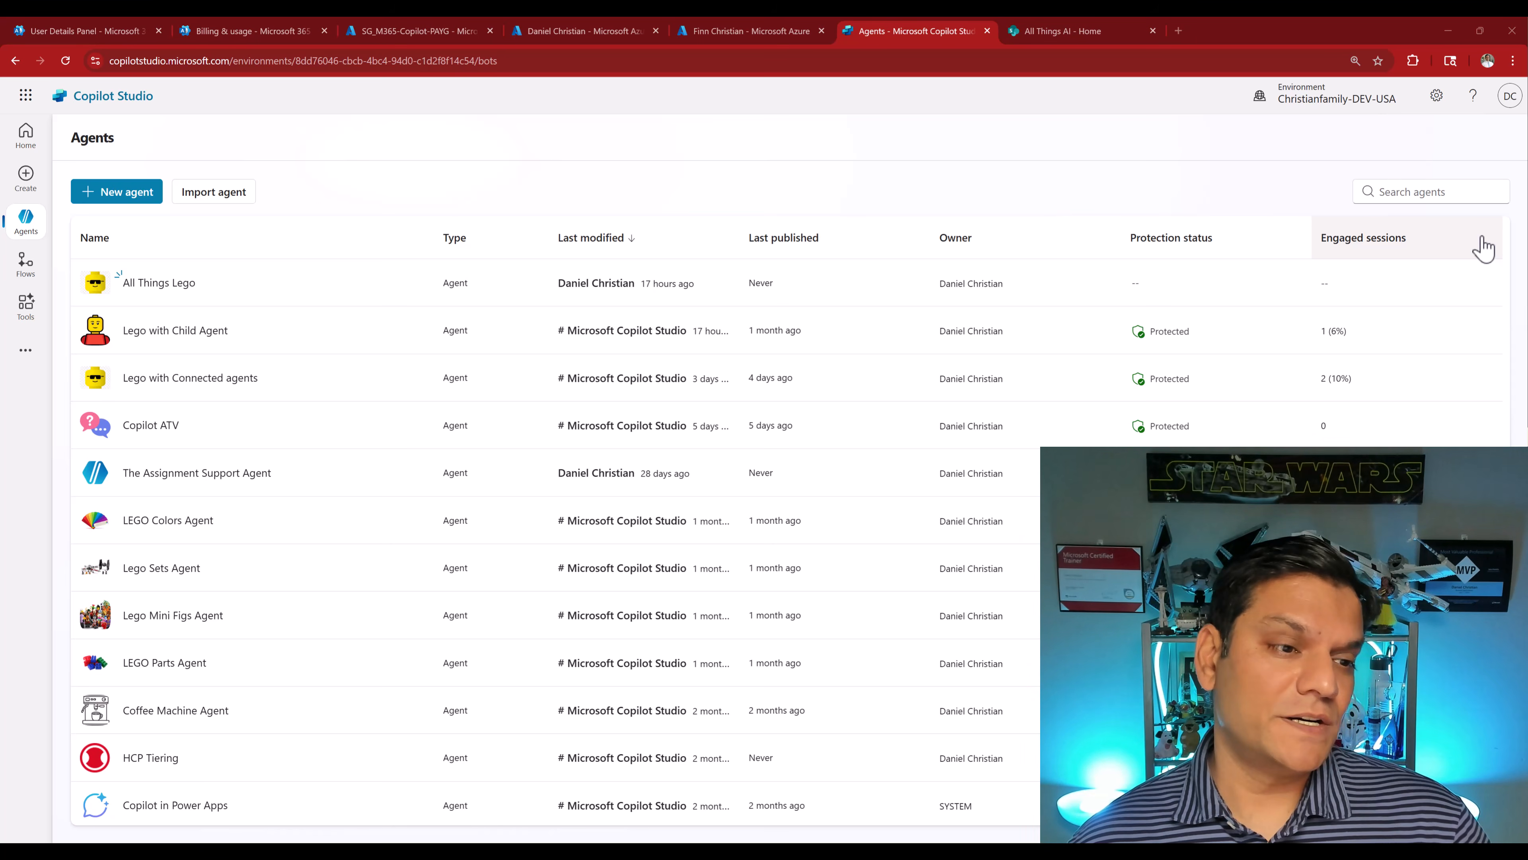
Open the All Things Lego agent in Copilot Studio and check which agents are listed on the All Things AI SharePoint site
click(157, 295)
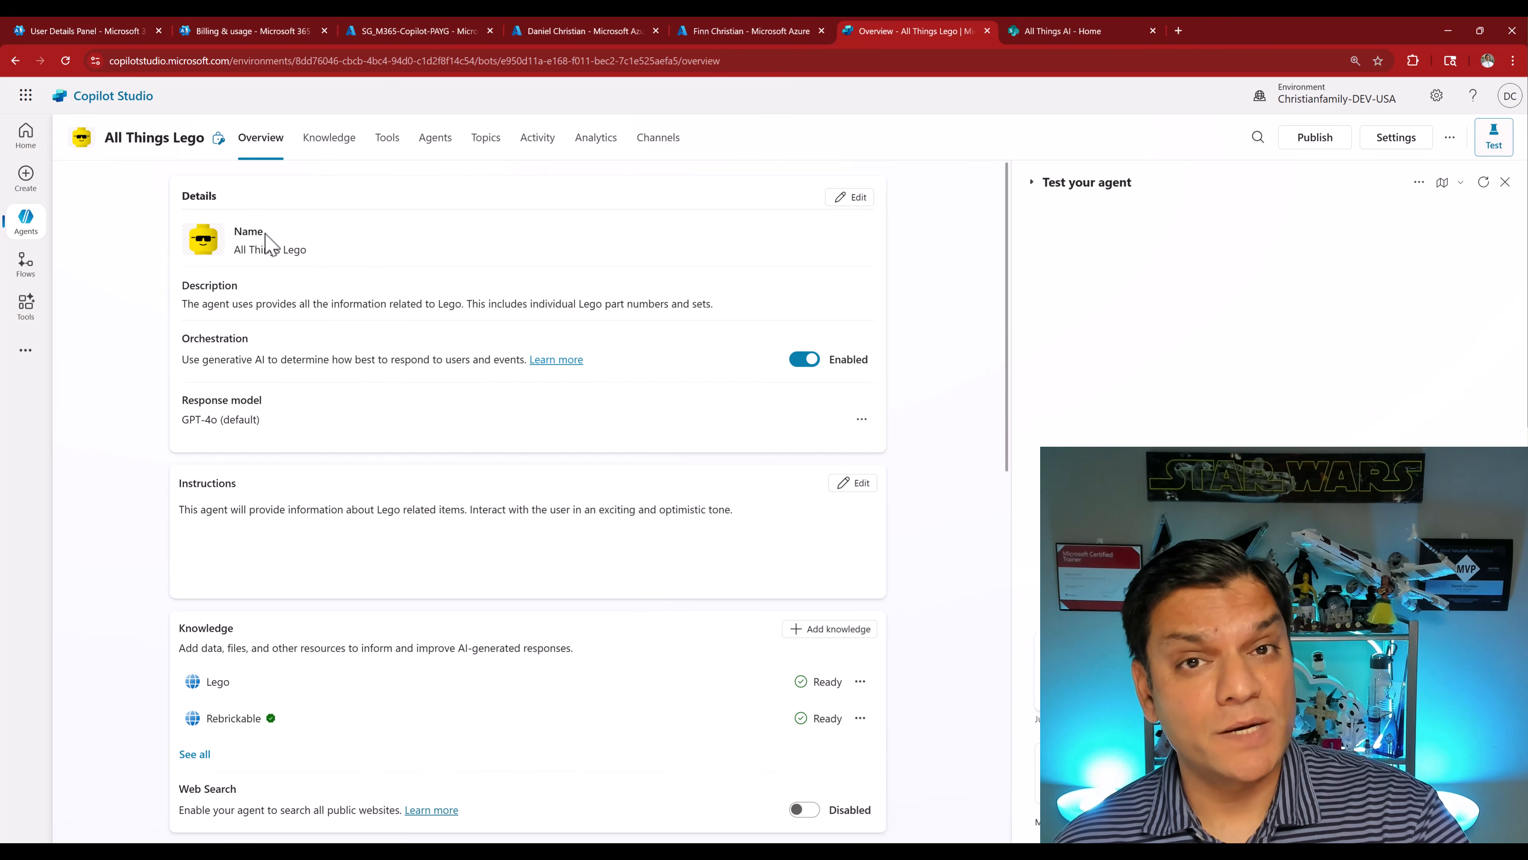
click(1027, 35)
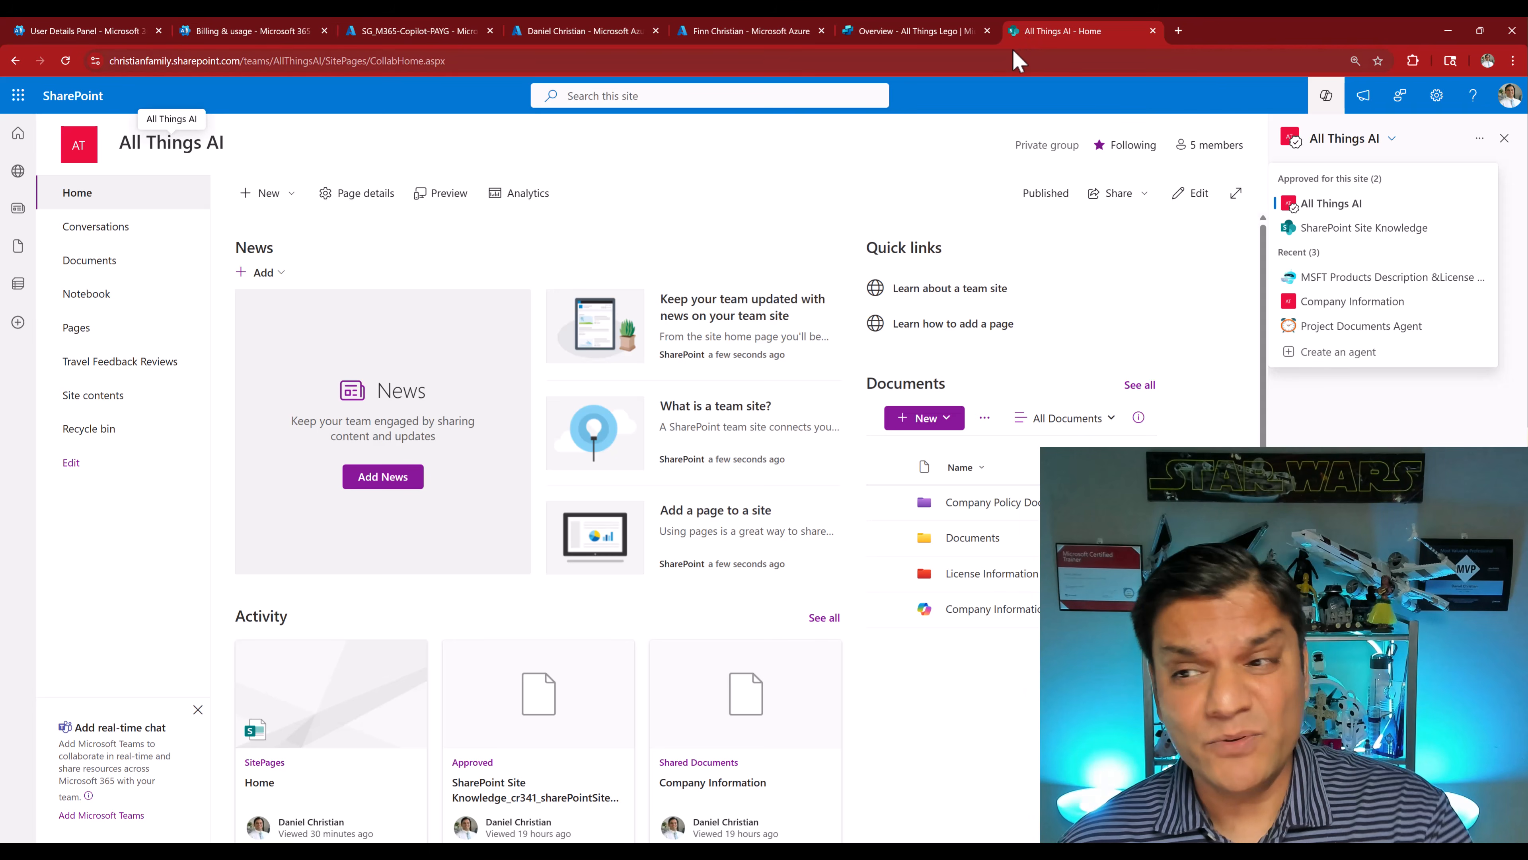
click(1326, 97)
click(1328, 98)
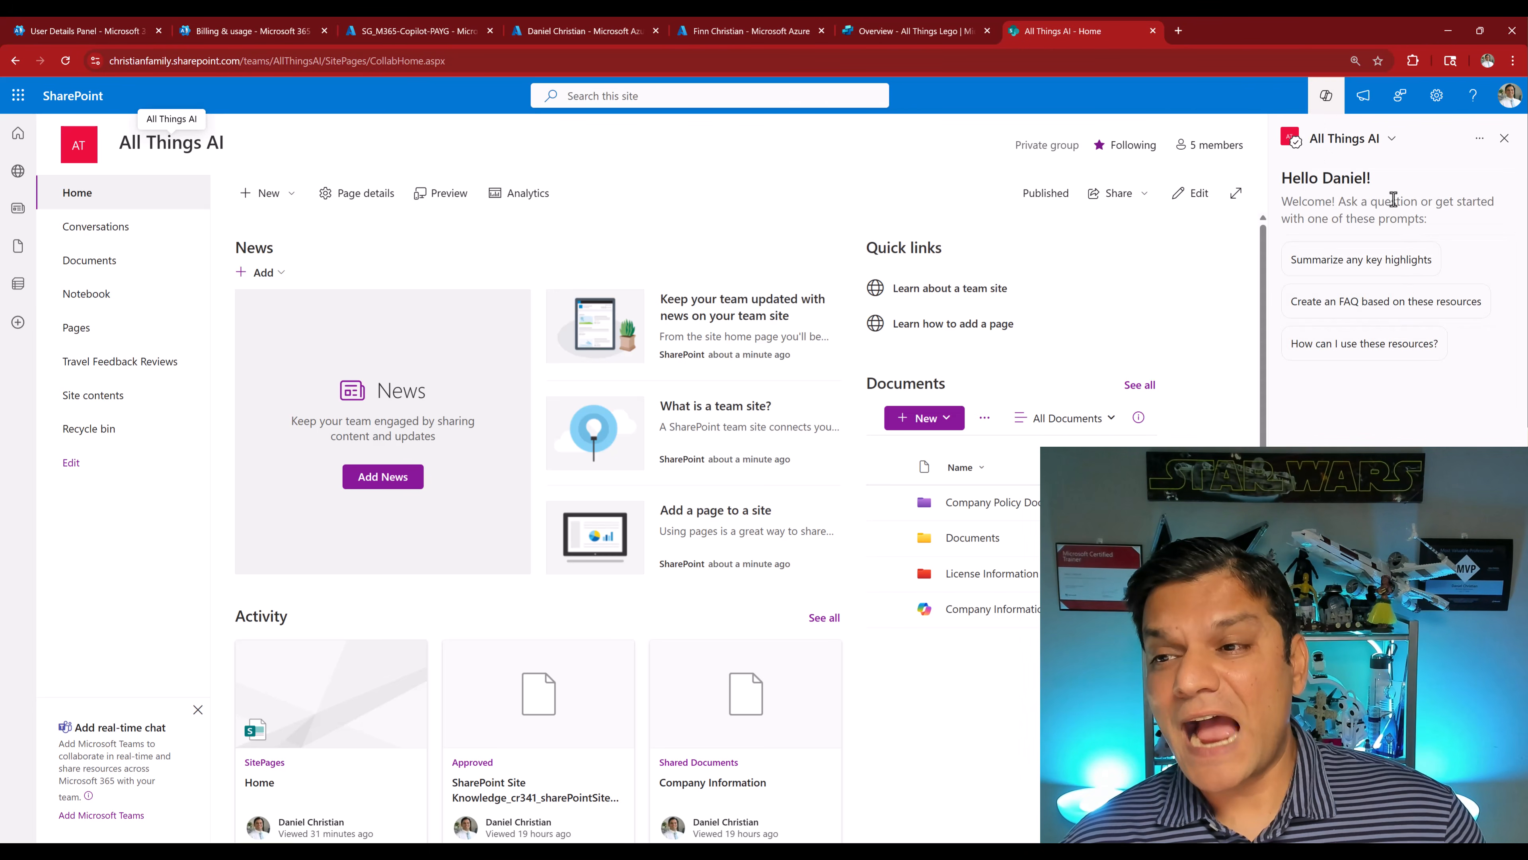
click(1392, 140)
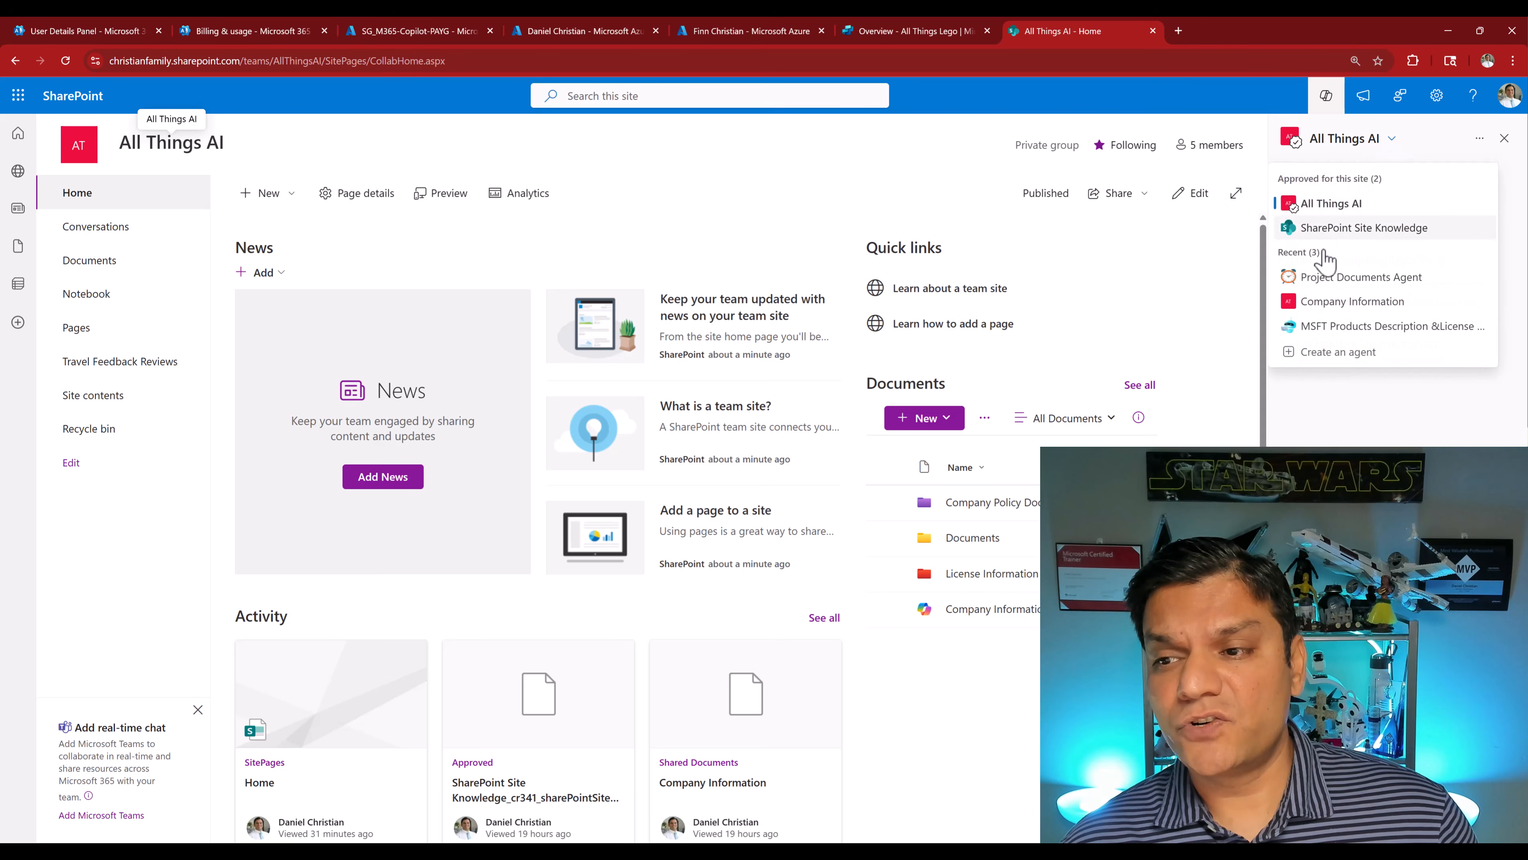
click(943, 30)
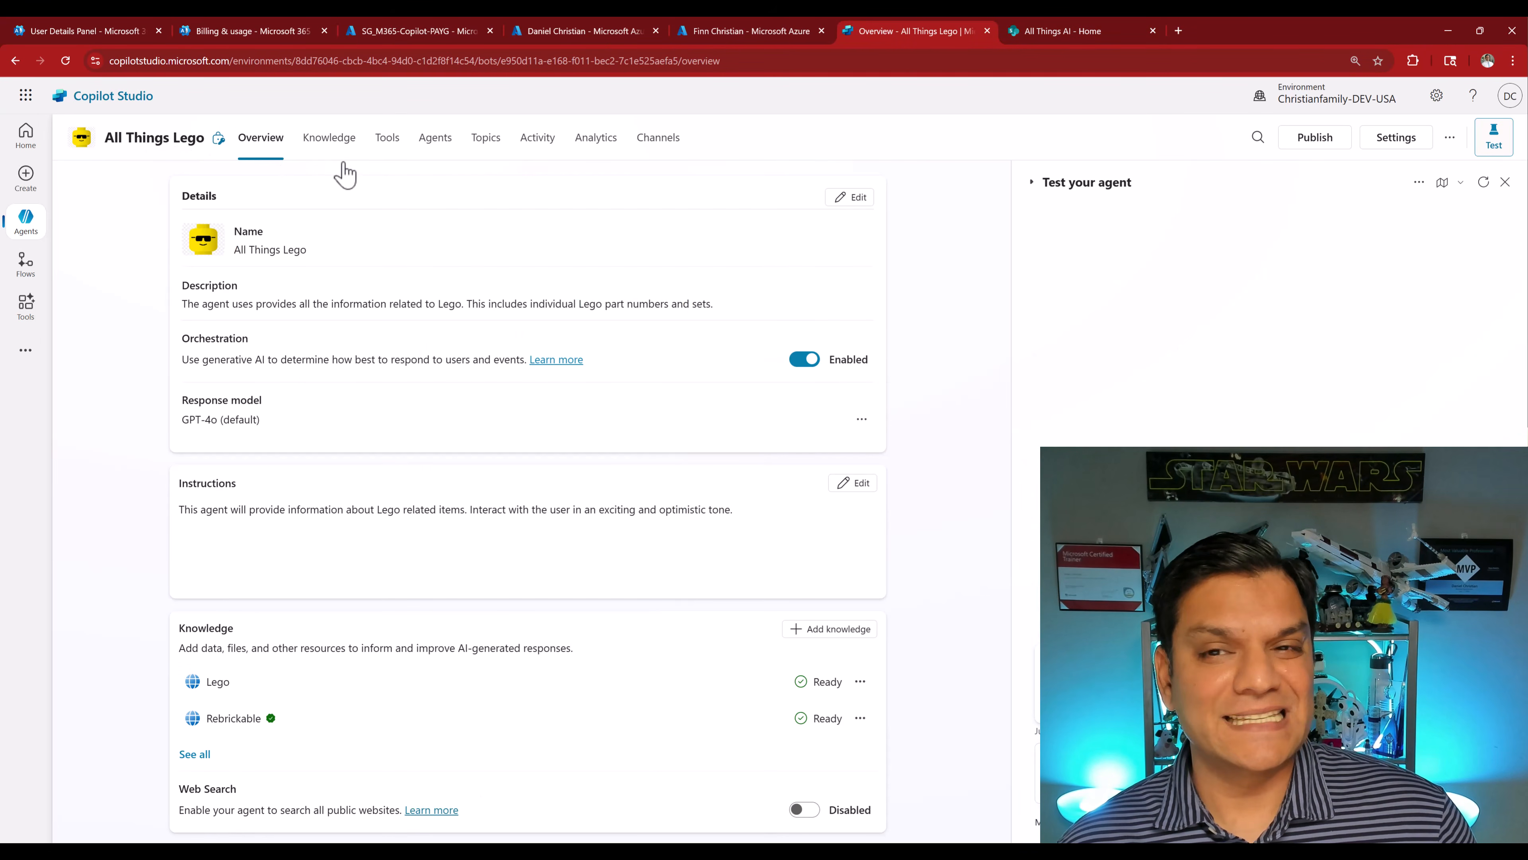
click(1102, 33)
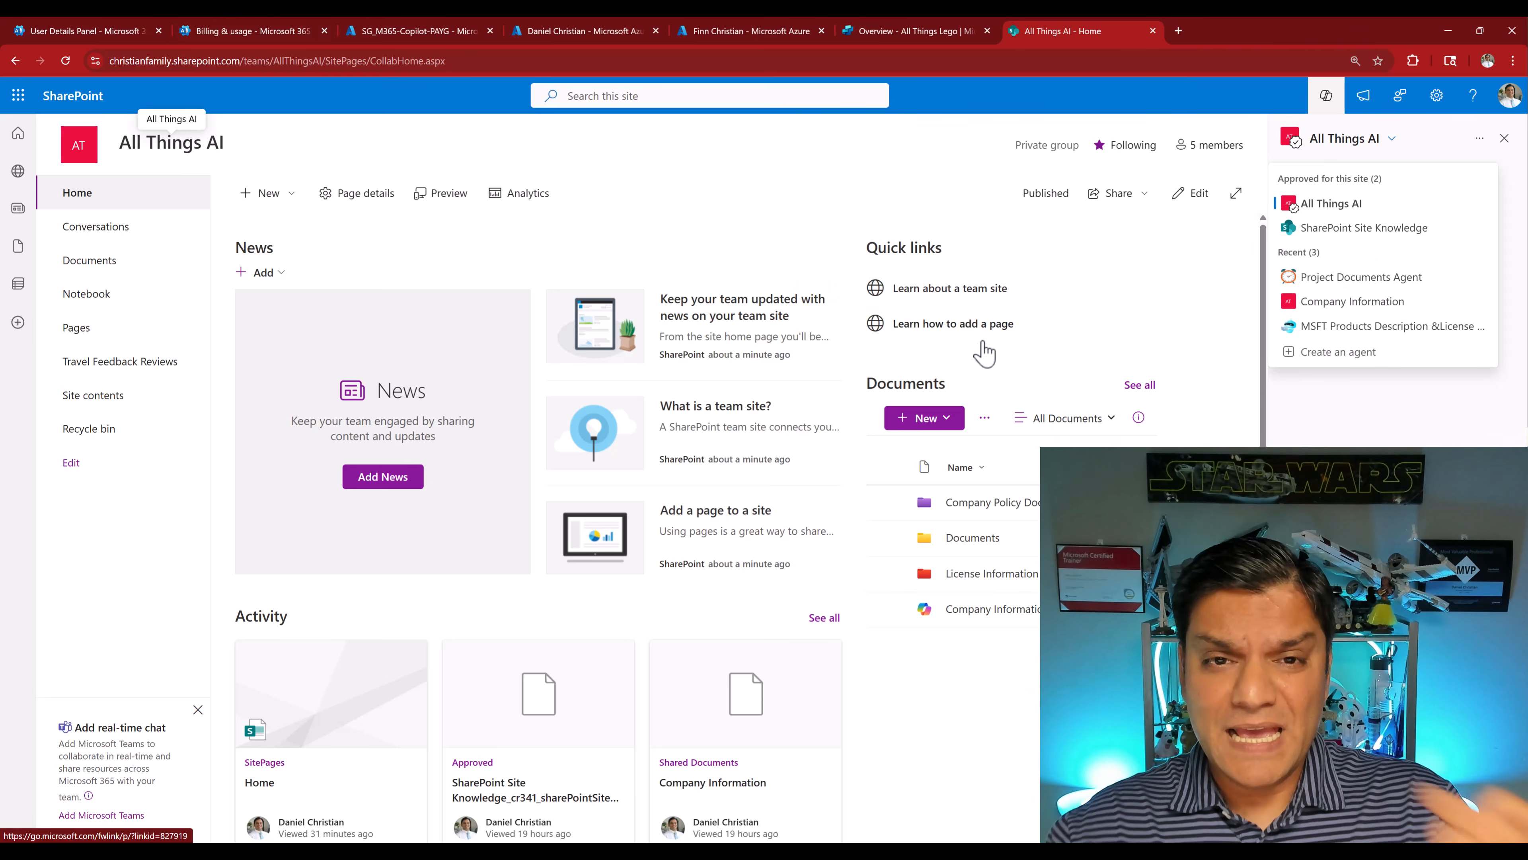
Switch to the Azure portal and compare the license assignments of the two users
click(539, 30)
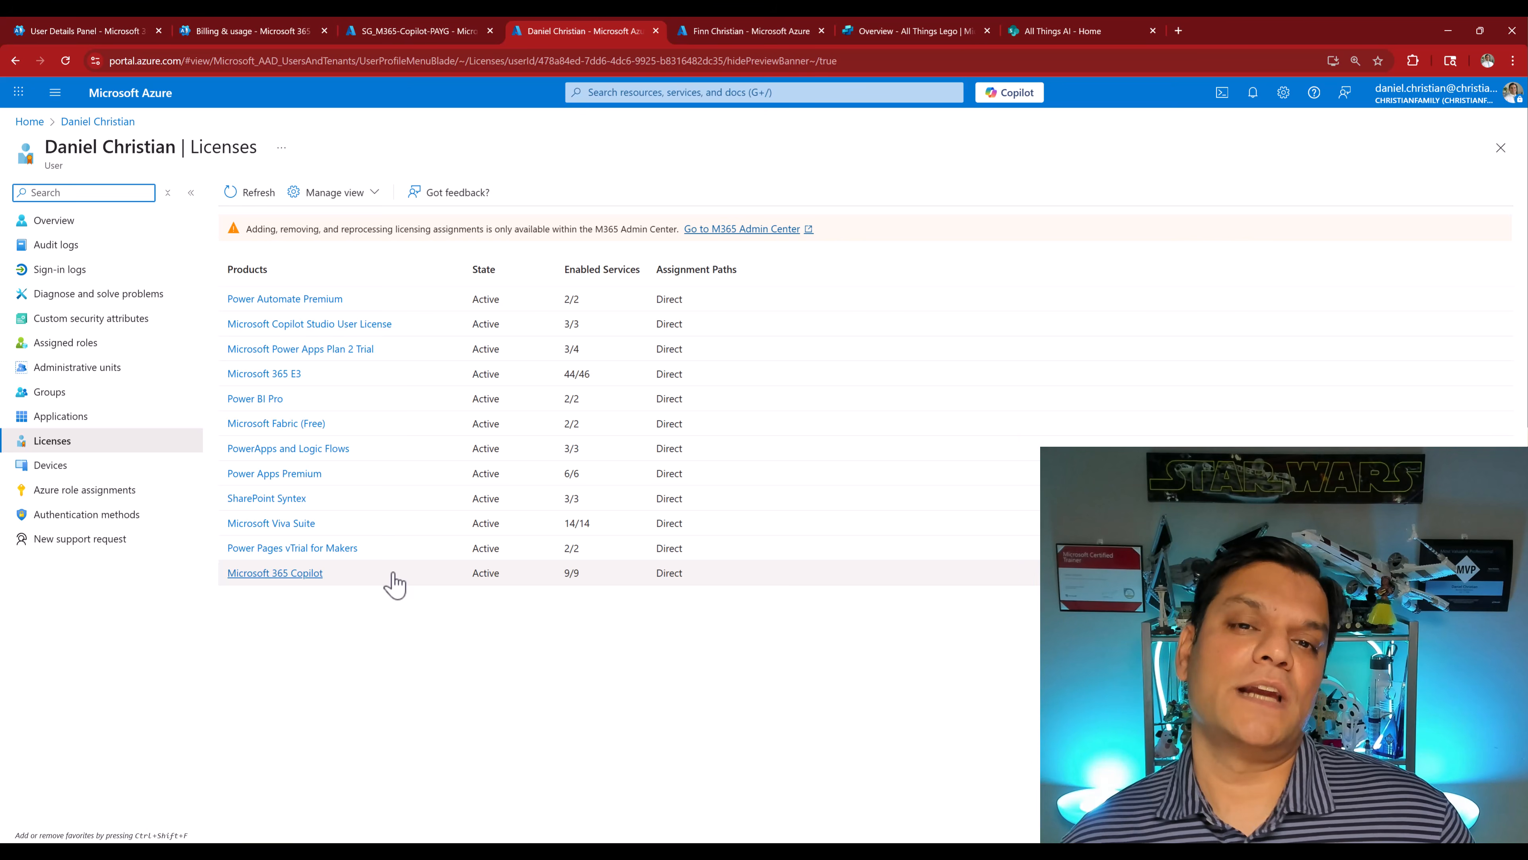
click(740, 33)
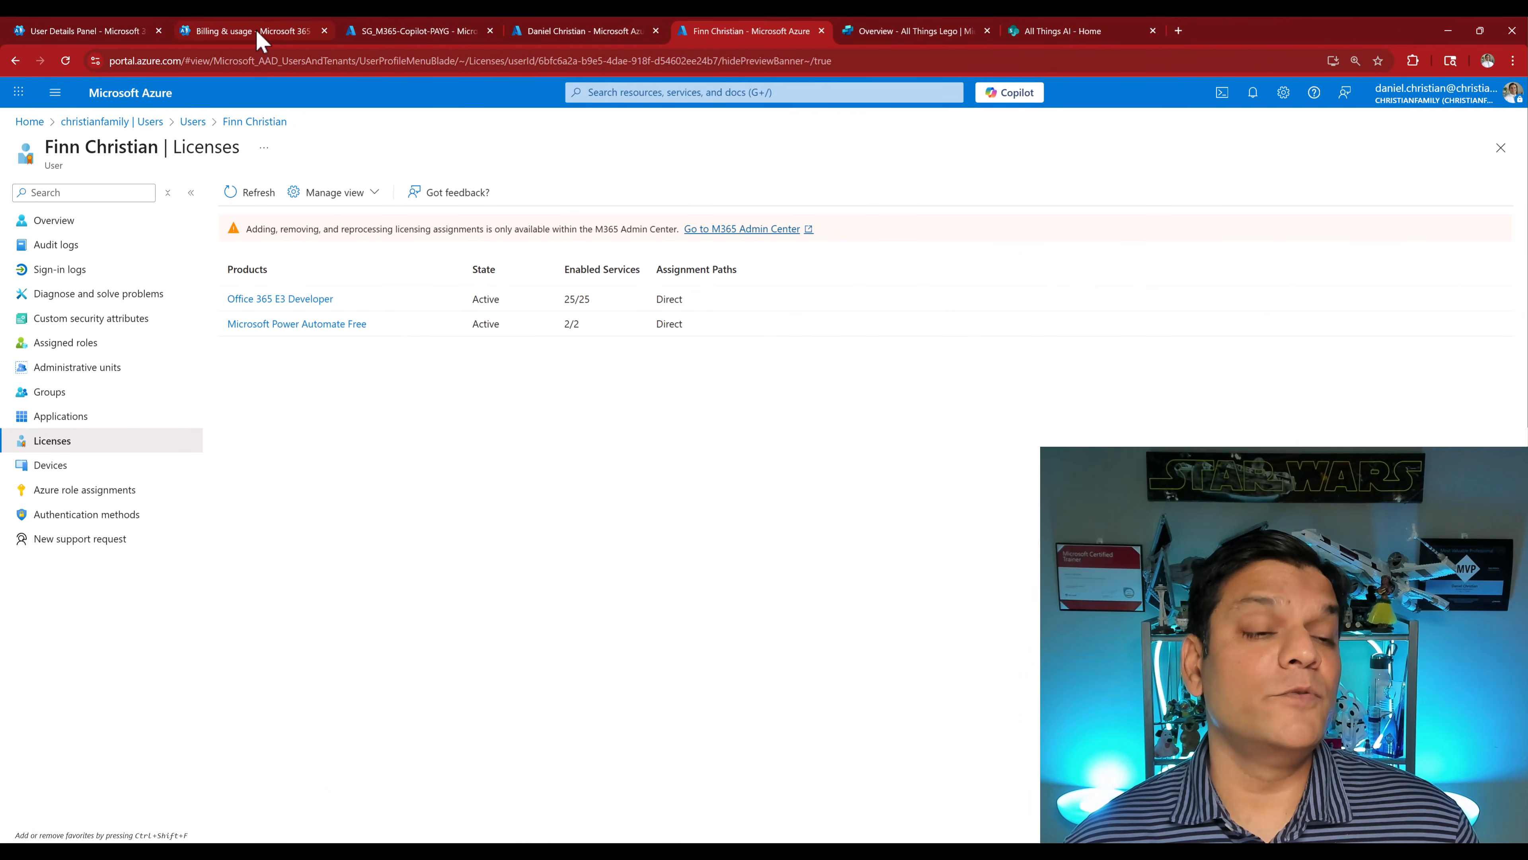
Review the SharePoint agents billing policy connection in the Microsoft 365 admin center and the members of the SG_M365-Copilot-PAYG group in Azure
click(261, 41)
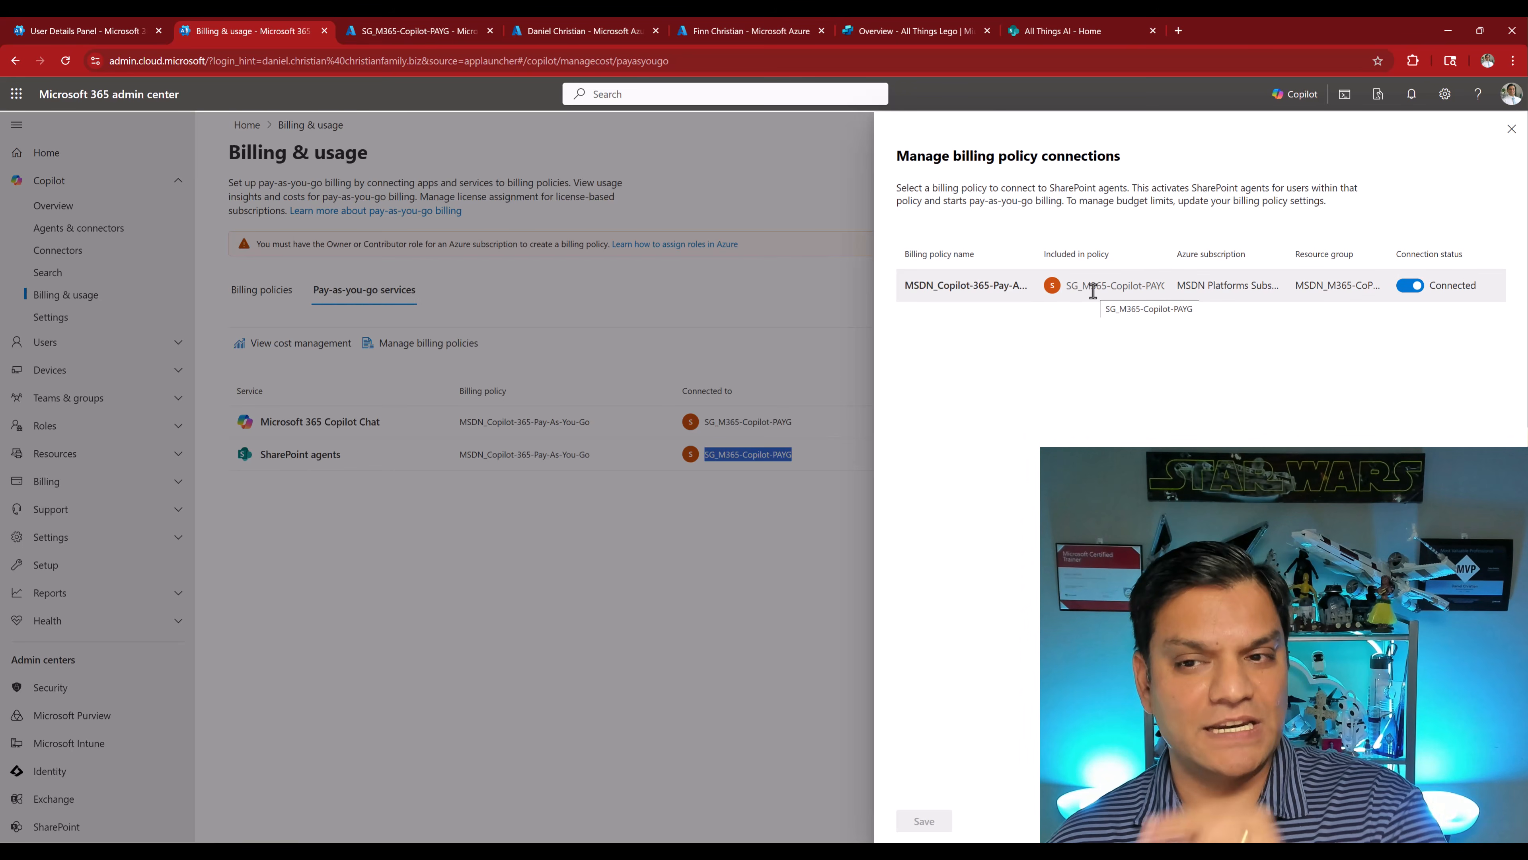
click(1106, 359)
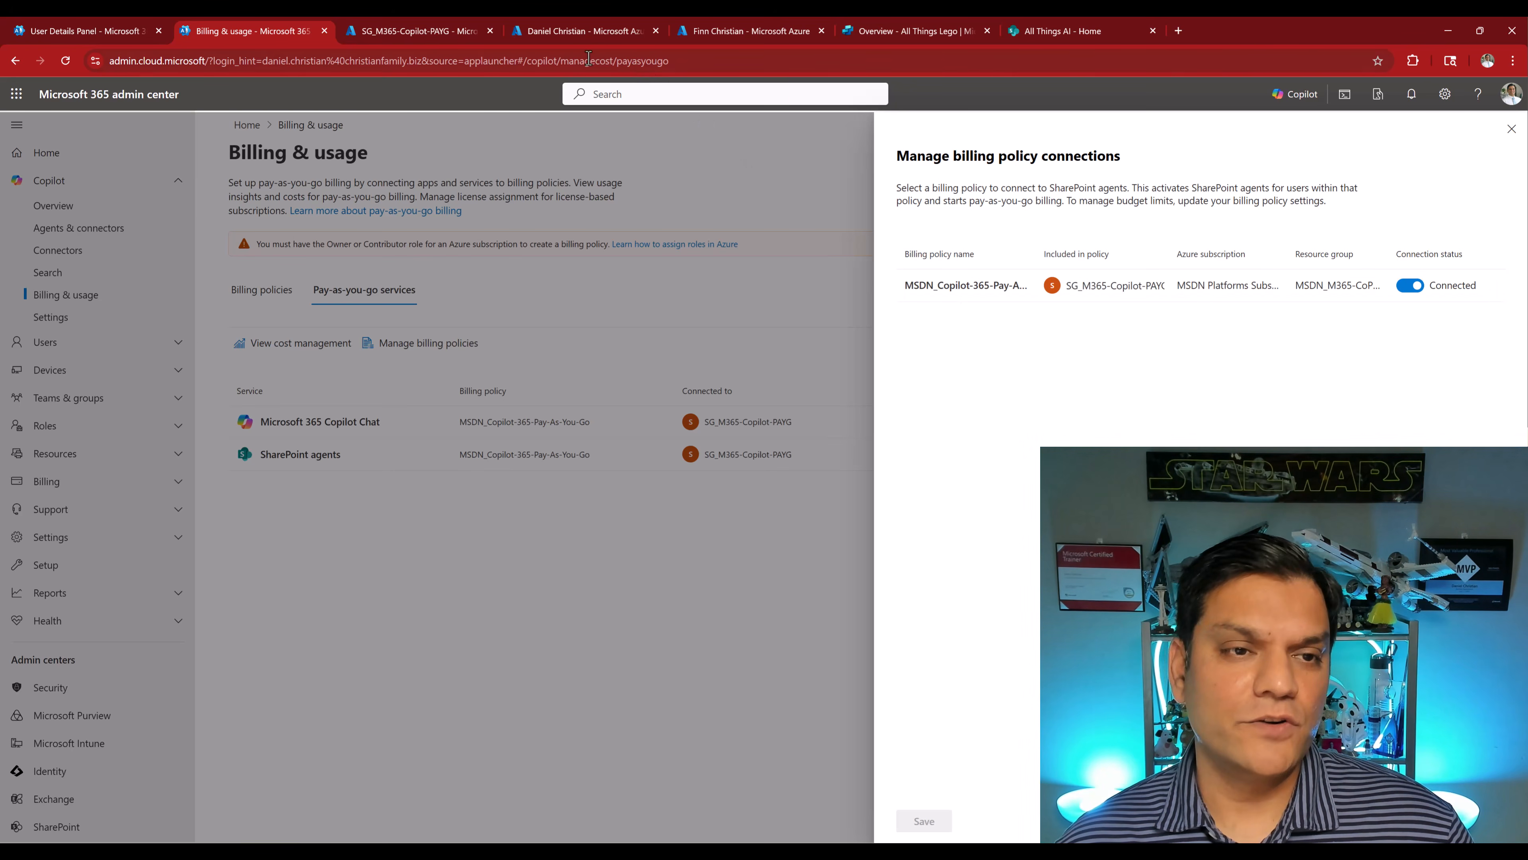
click(451, 34)
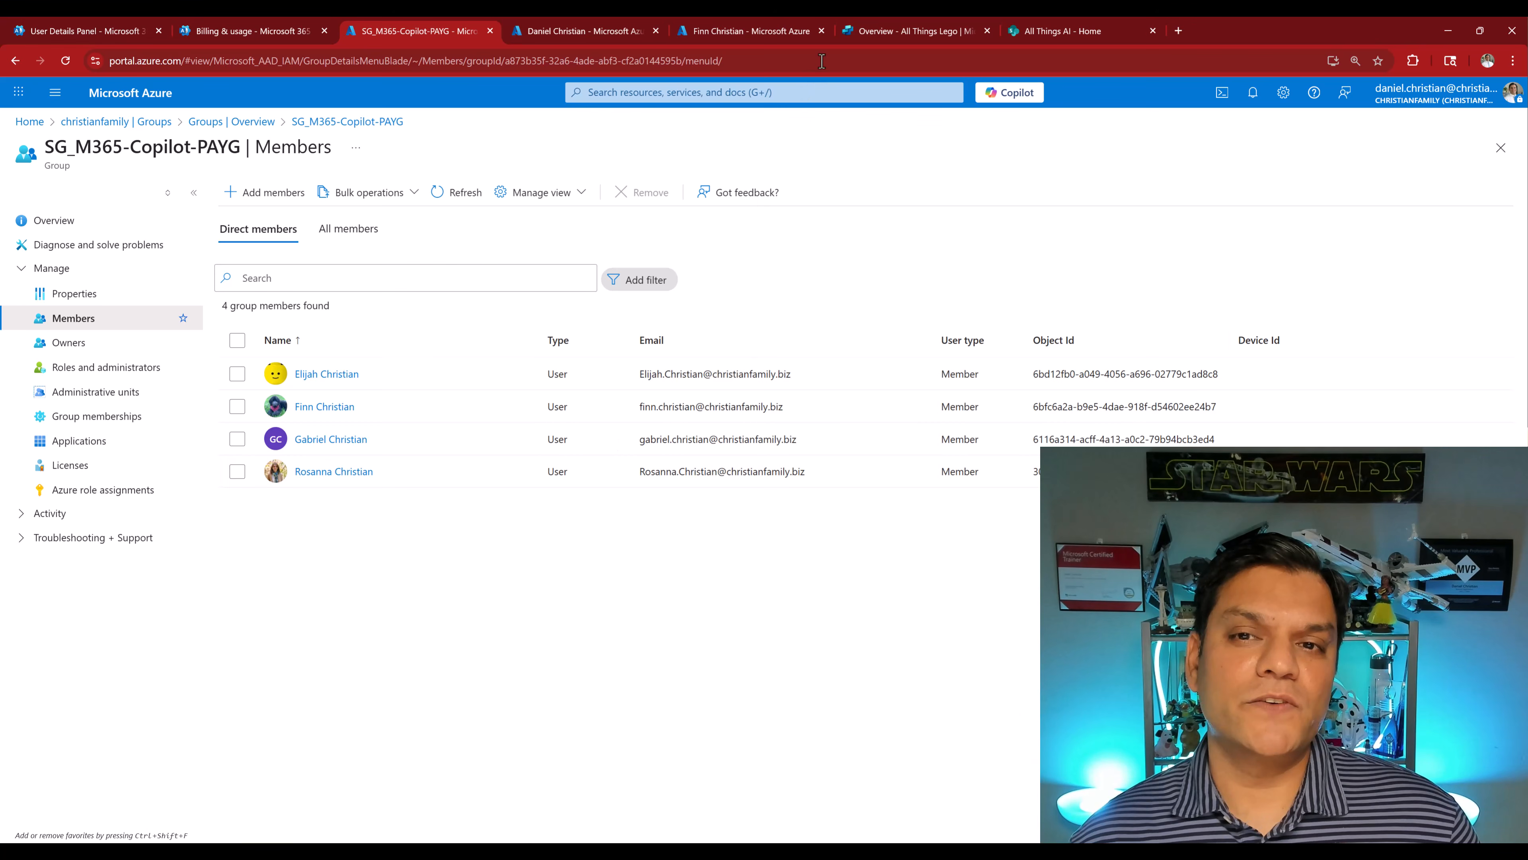
Switch to Copilot Studio and test the All Things Lego agent with the question "Hey give some information about Lego part #30331"
click(889, 28)
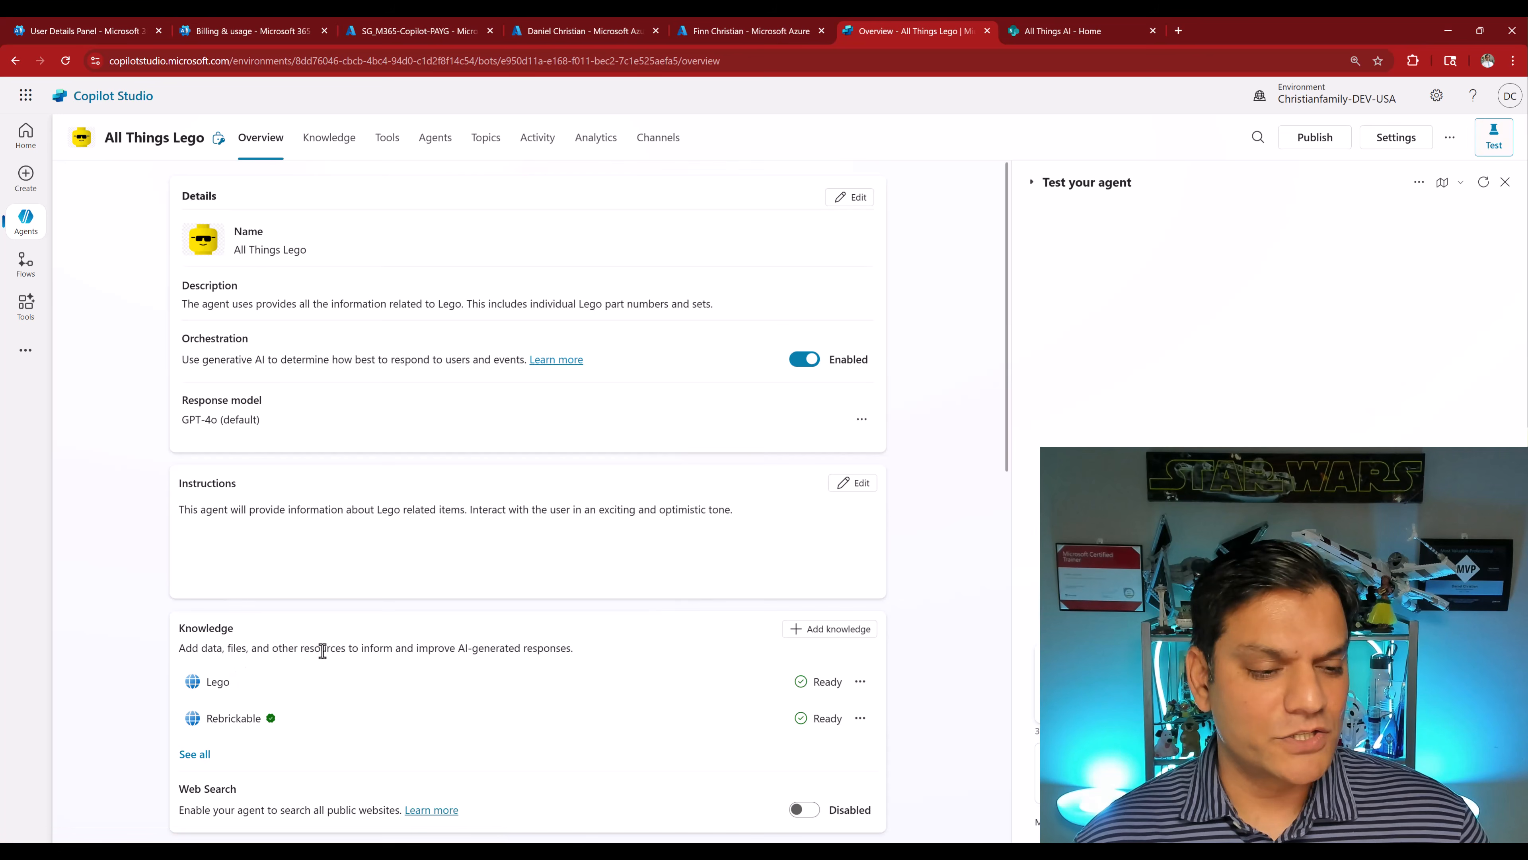
scroll(322, 650, down, 2)
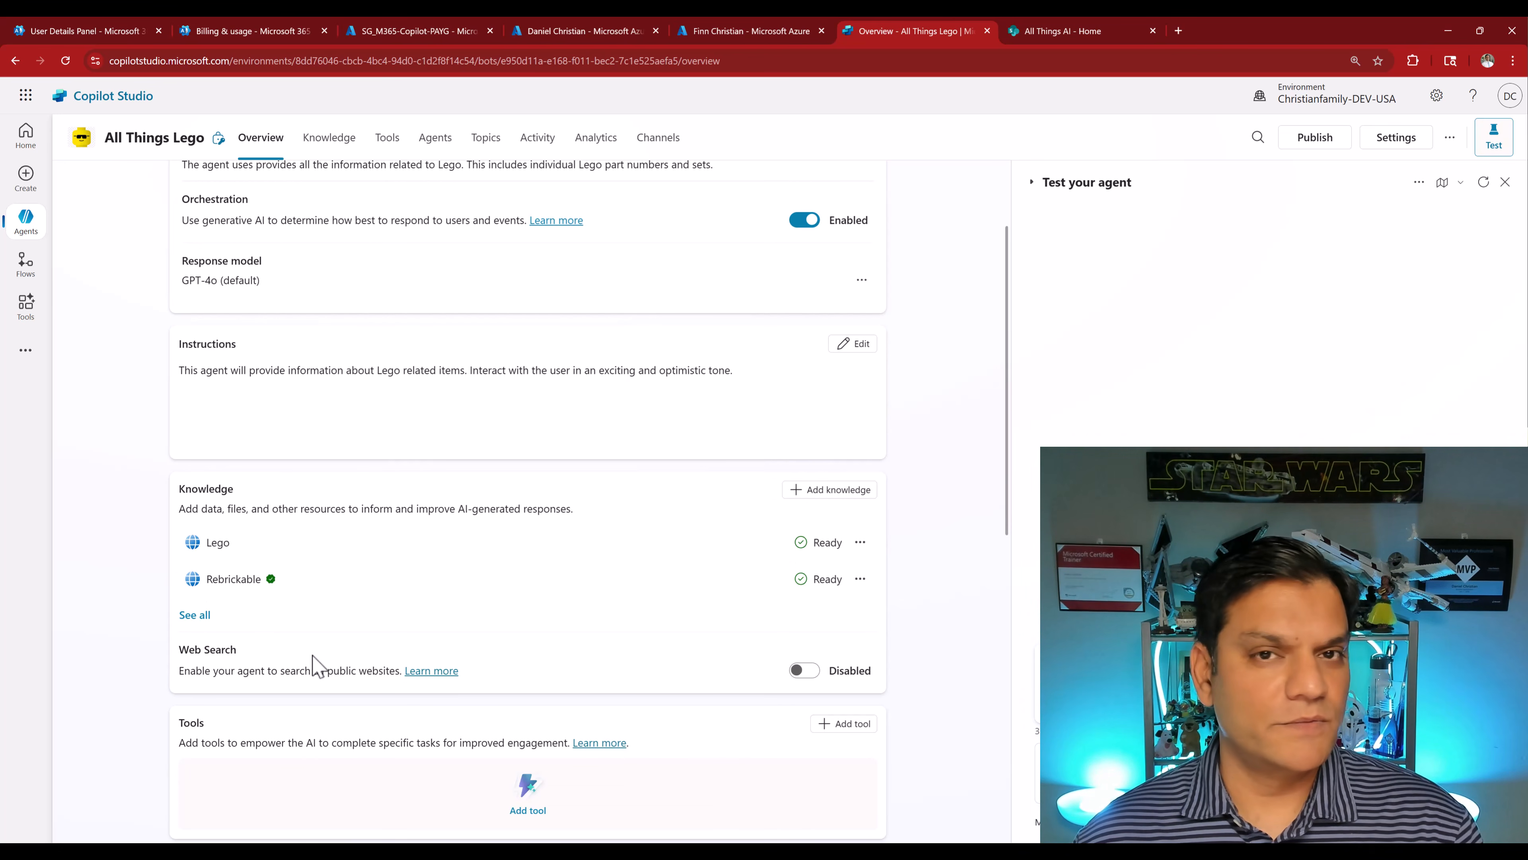
click(1105, 761)
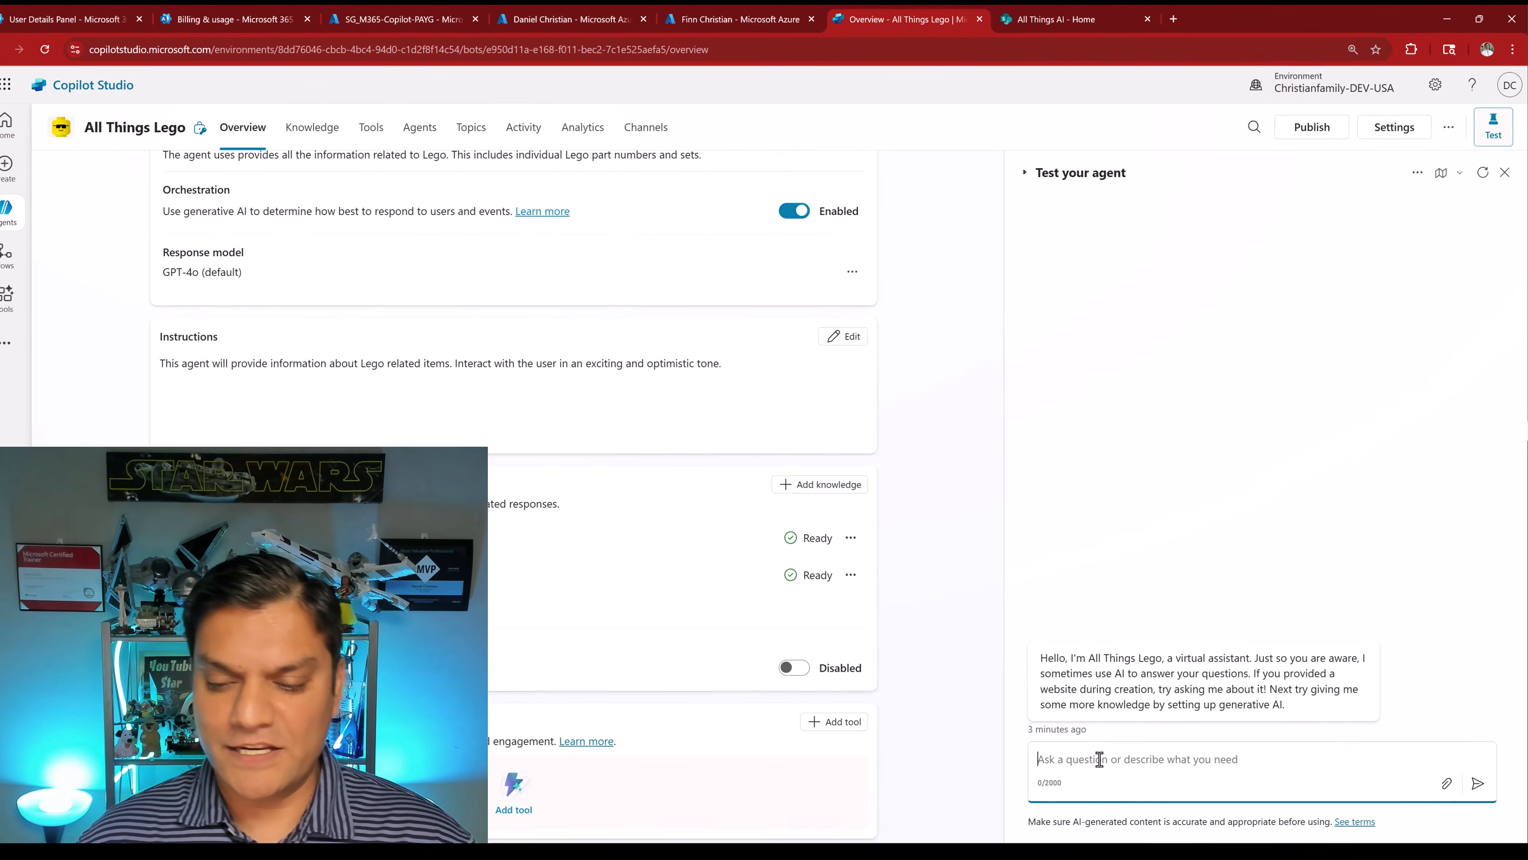
text(Hey giv)
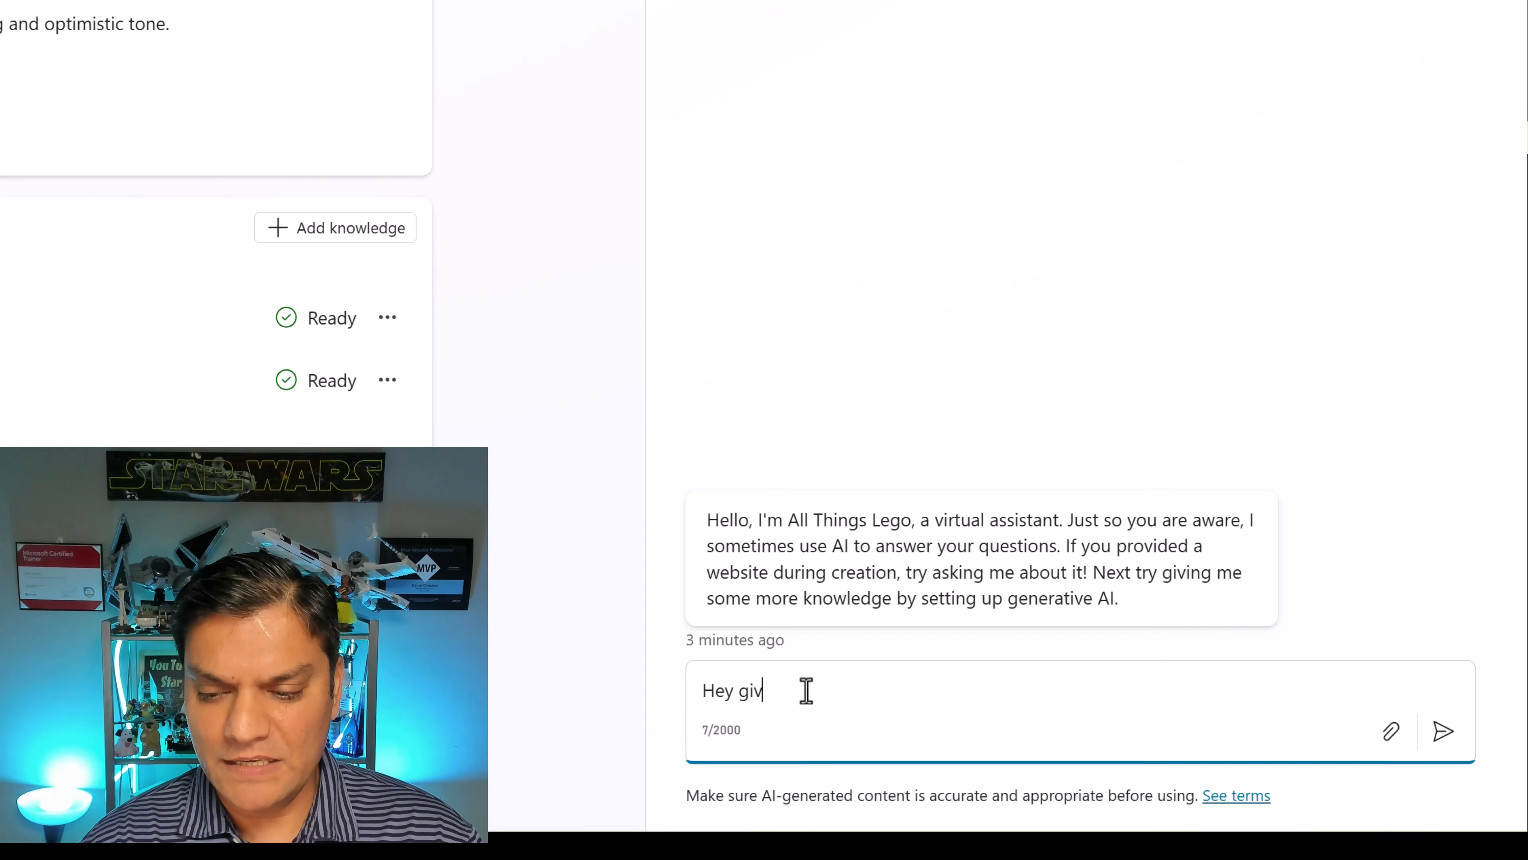
text(e some information about Lego part)
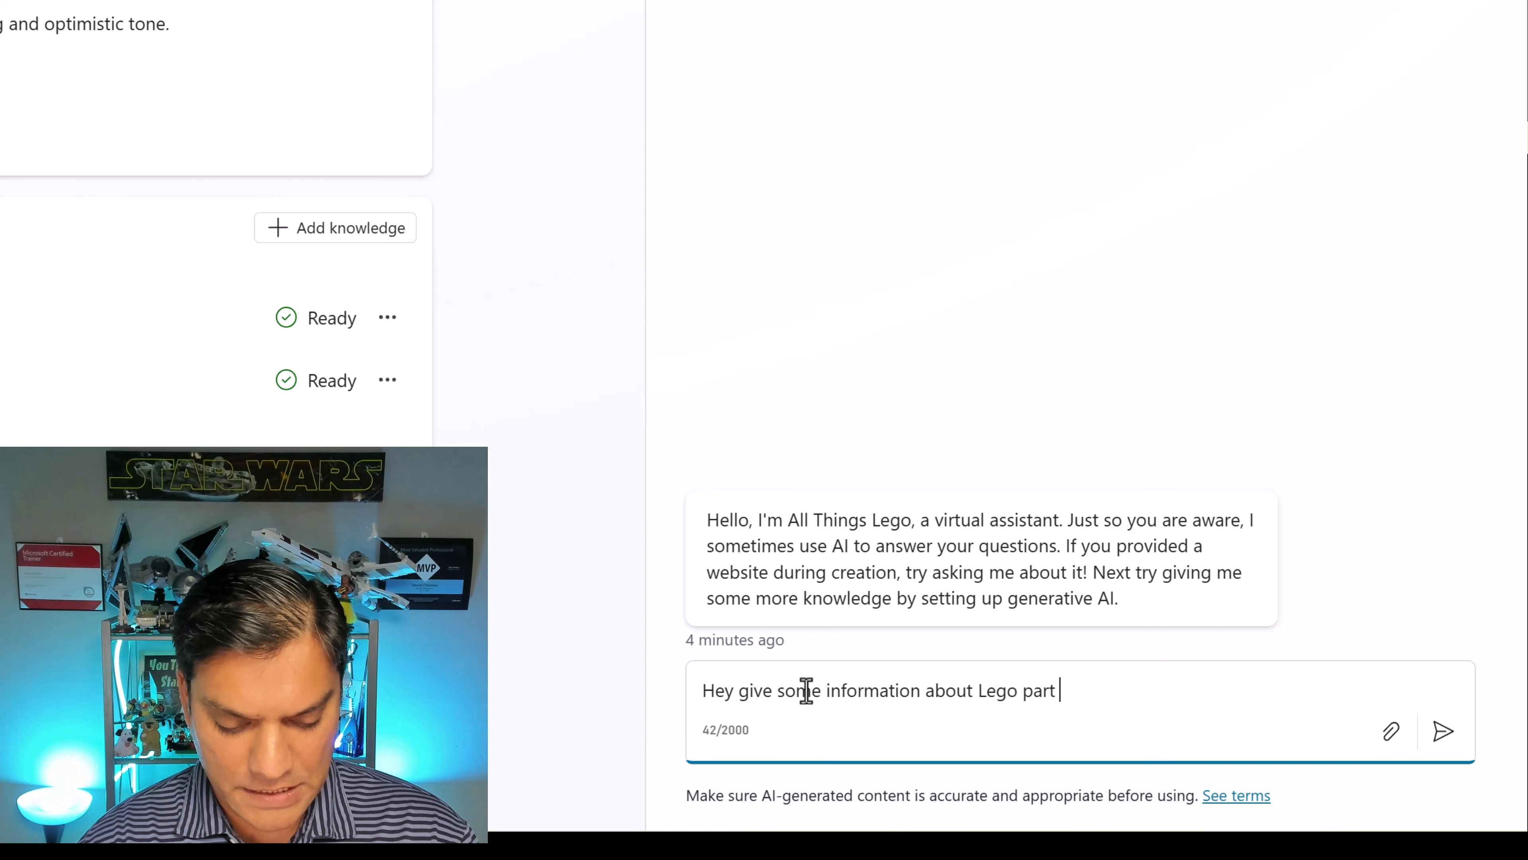
text( #30331)
key(Return)
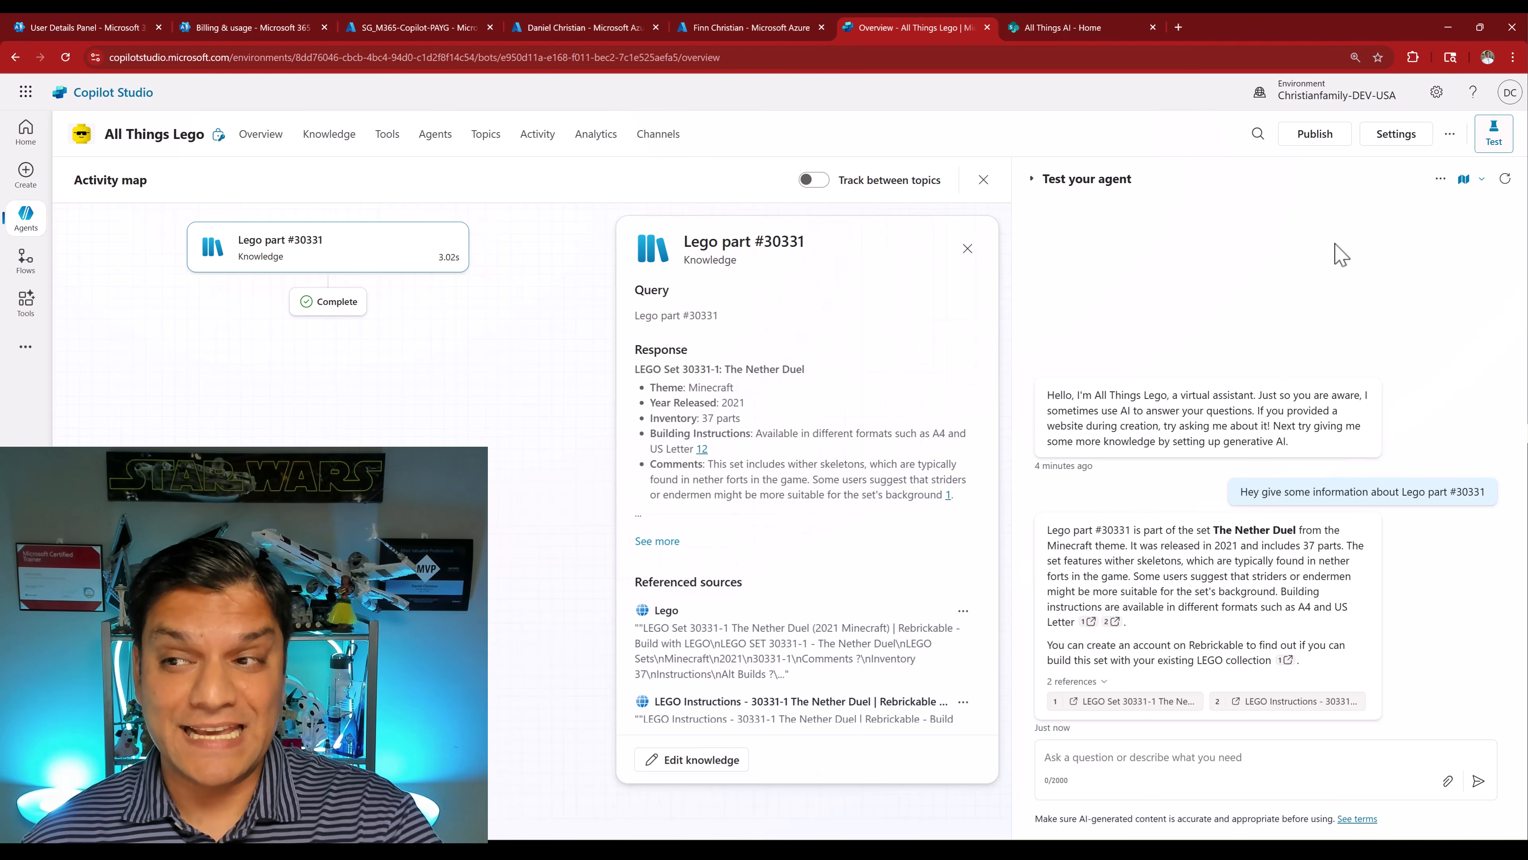
Switch to the All Things AI SharePoint site and view its group membership
click(1040, 33)
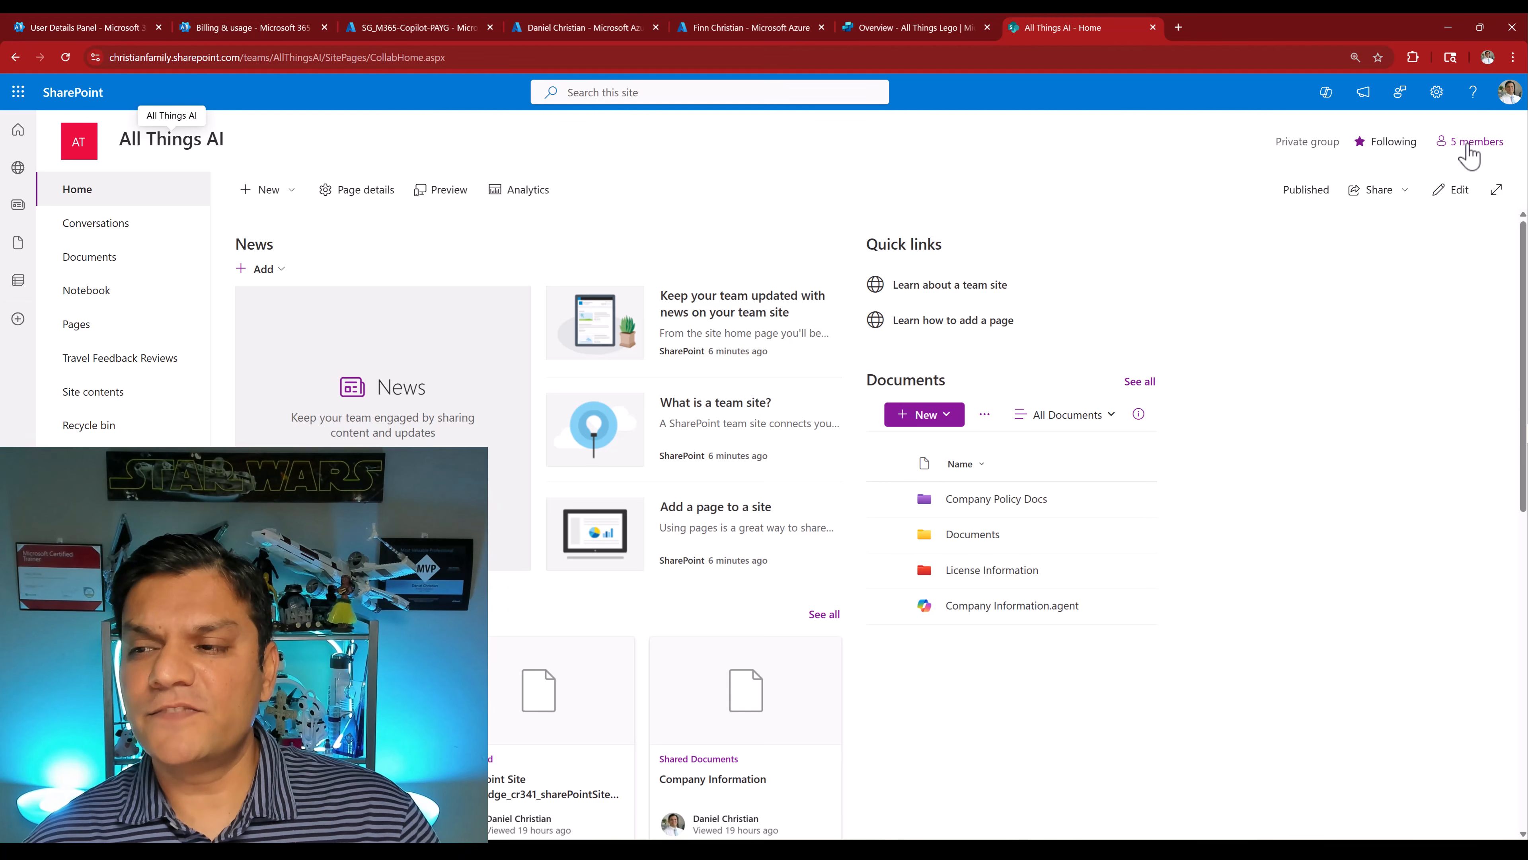
click(1468, 143)
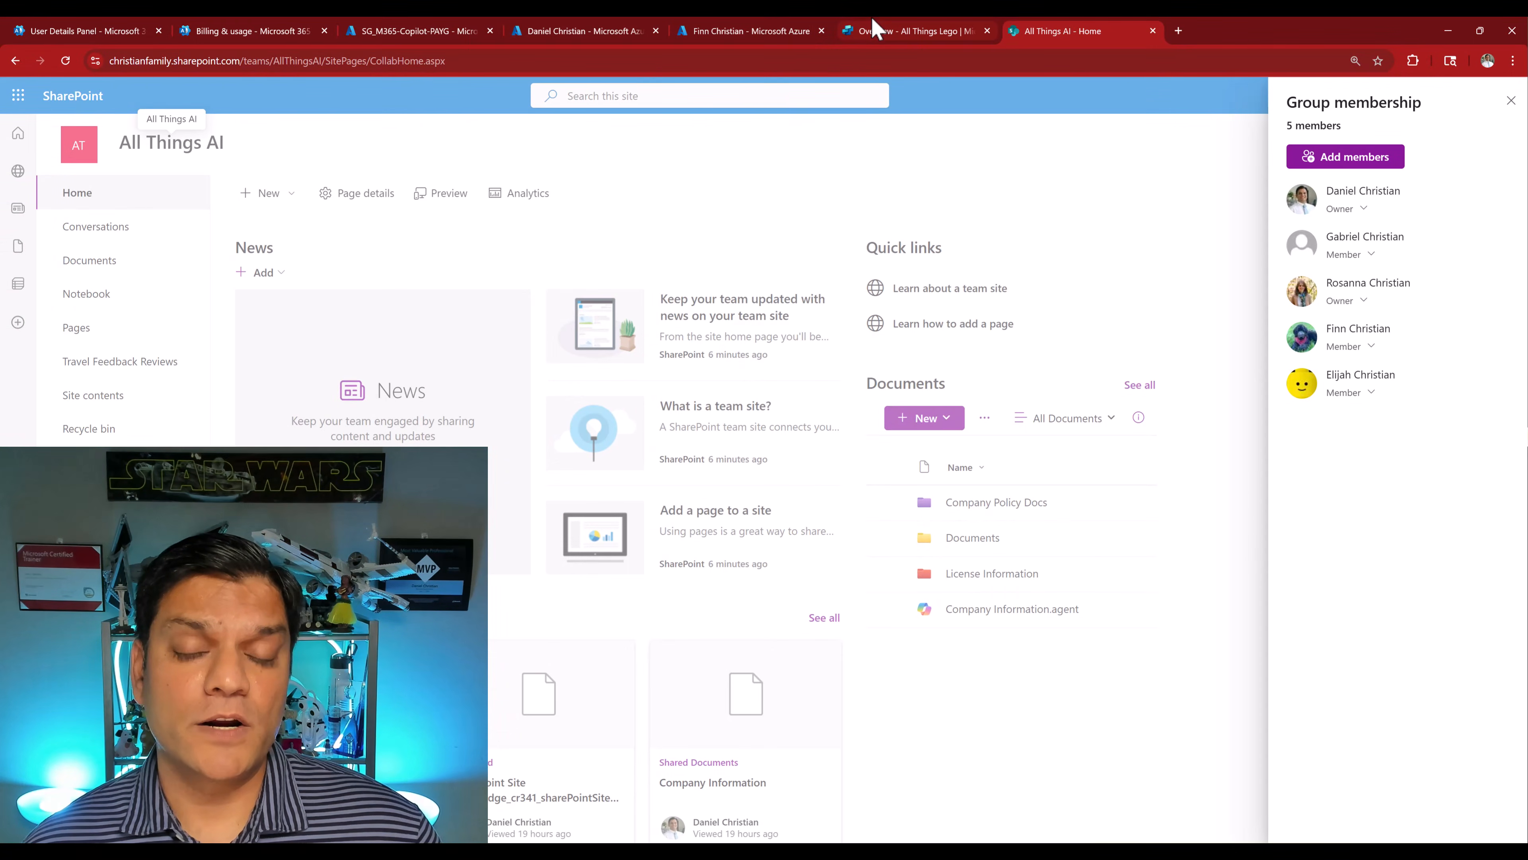
Return to the All Things Lego agent in Copilot Studio, view its channels and publish the agent
click(875, 27)
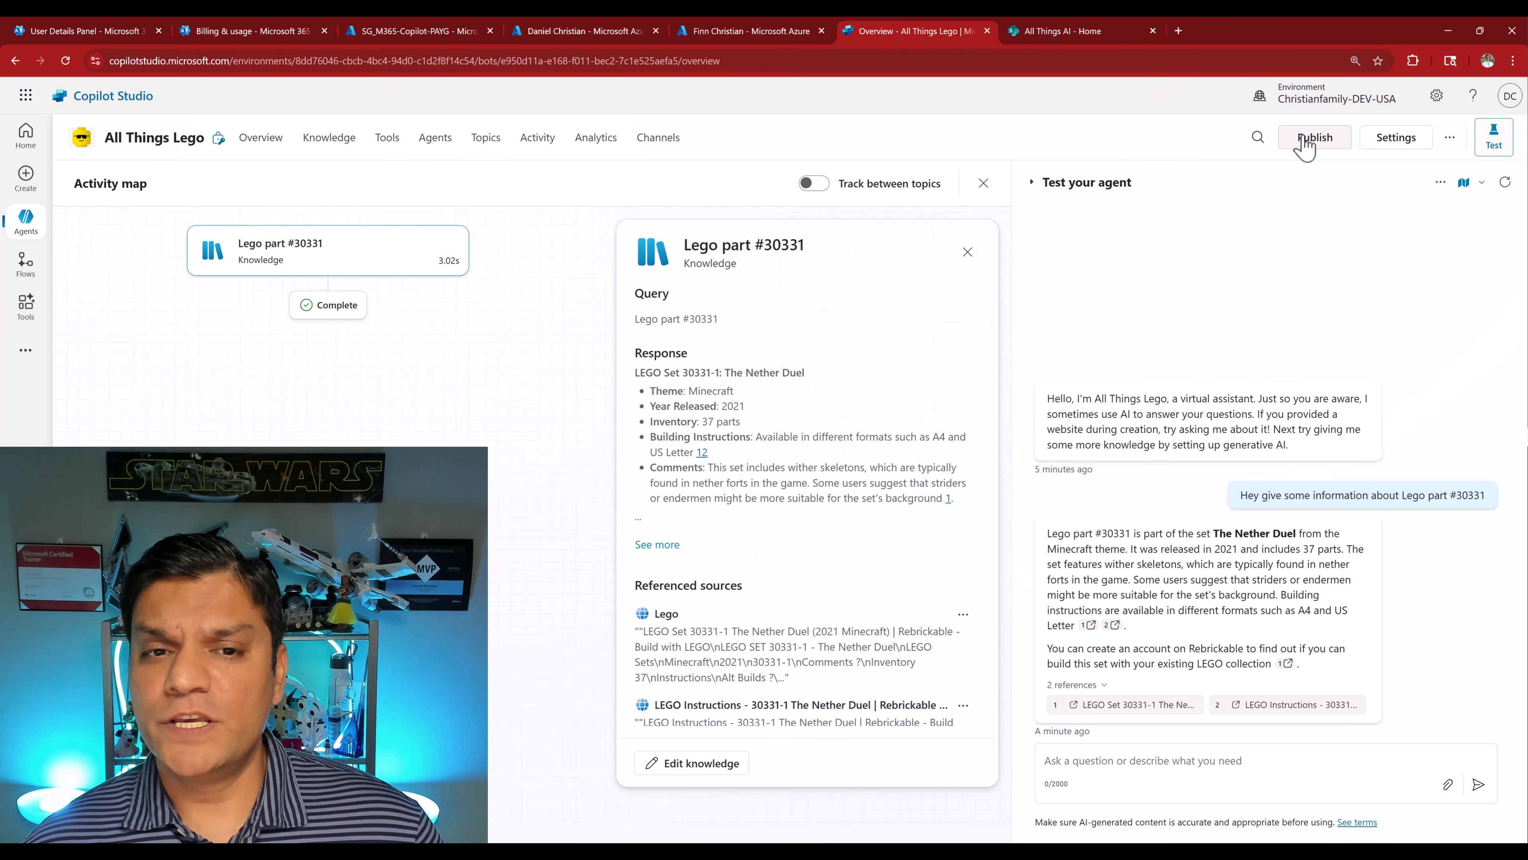
click(652, 142)
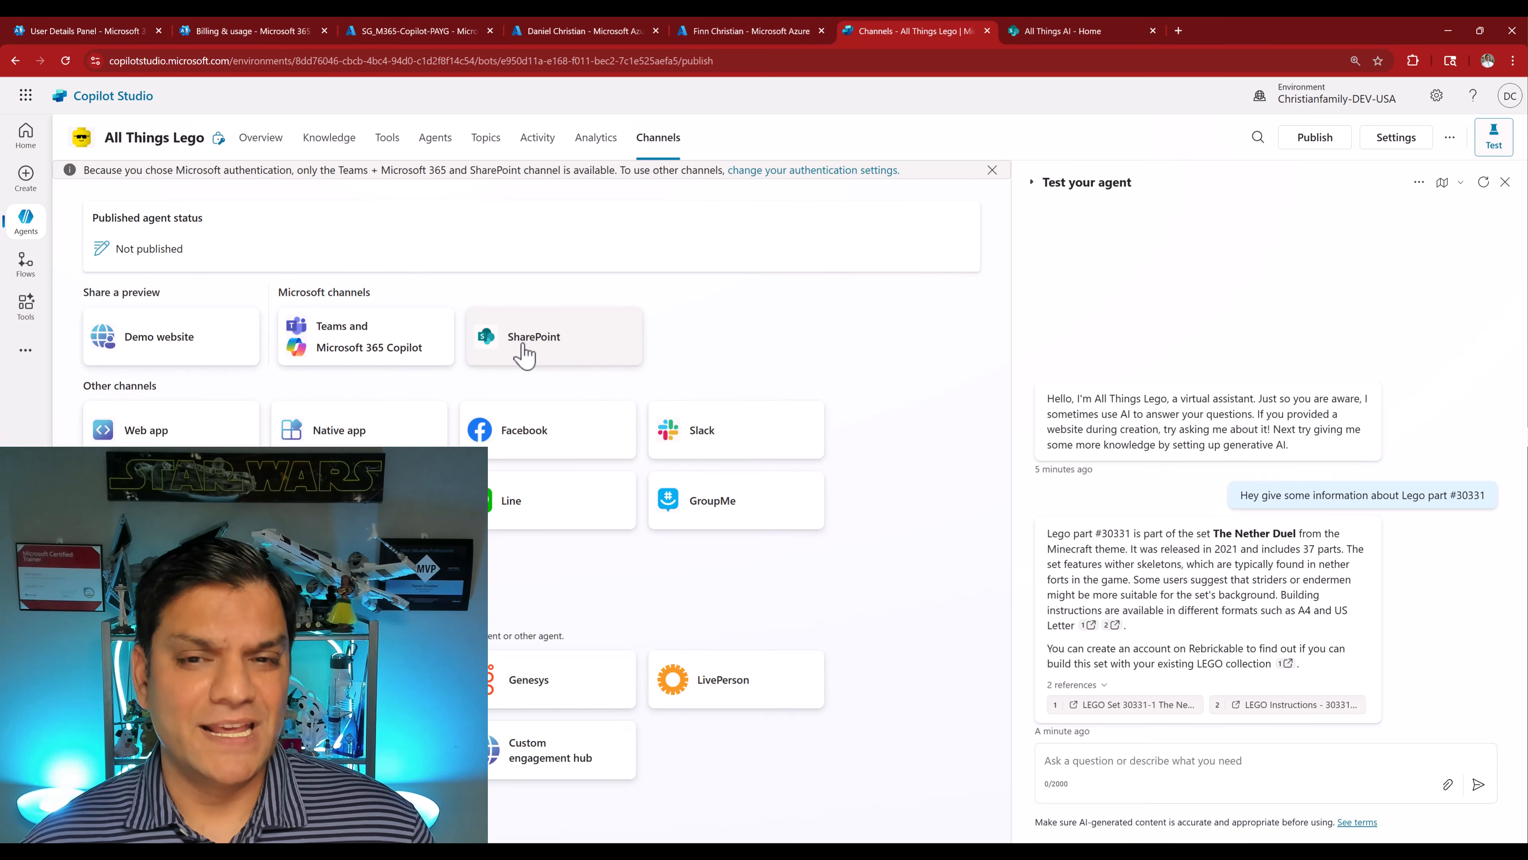
click(1323, 149)
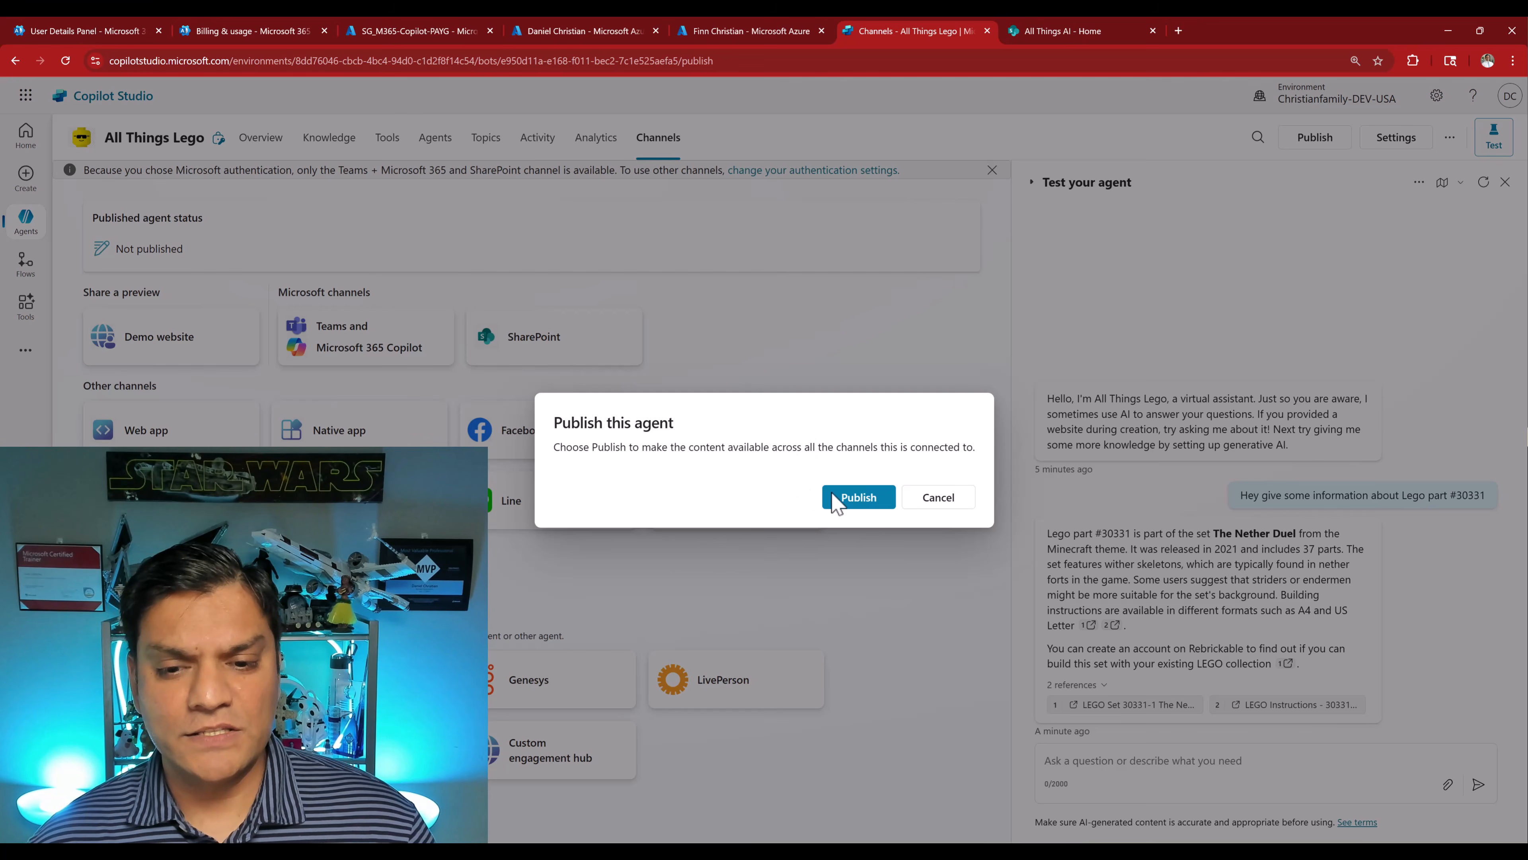
click(859, 498)
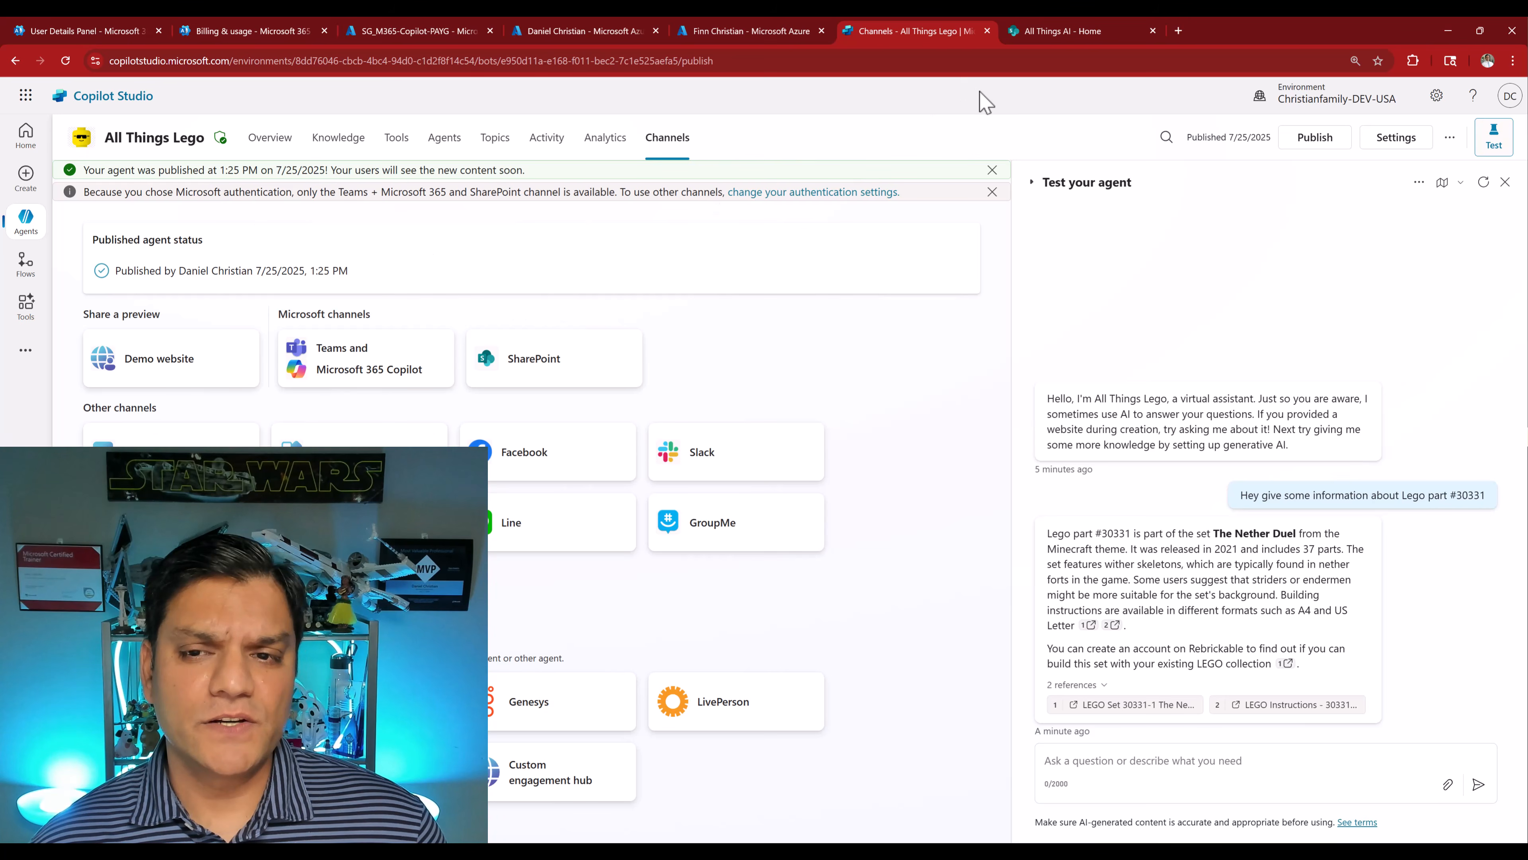
click(992, 170)
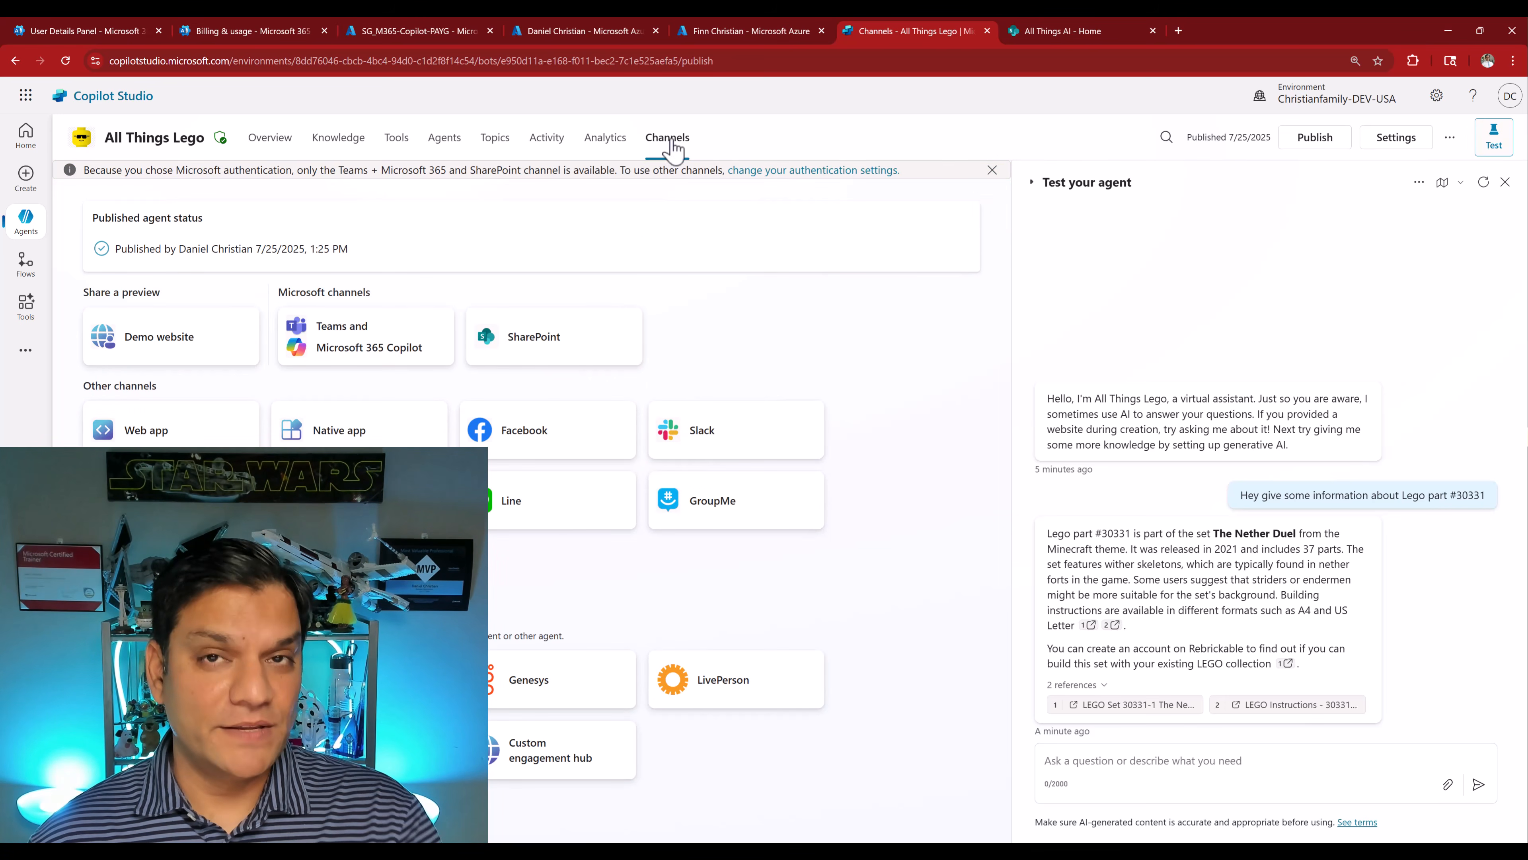
Deploy the All Things Lego agent to the All Things AI site through the SharePoint channel
click(583, 325)
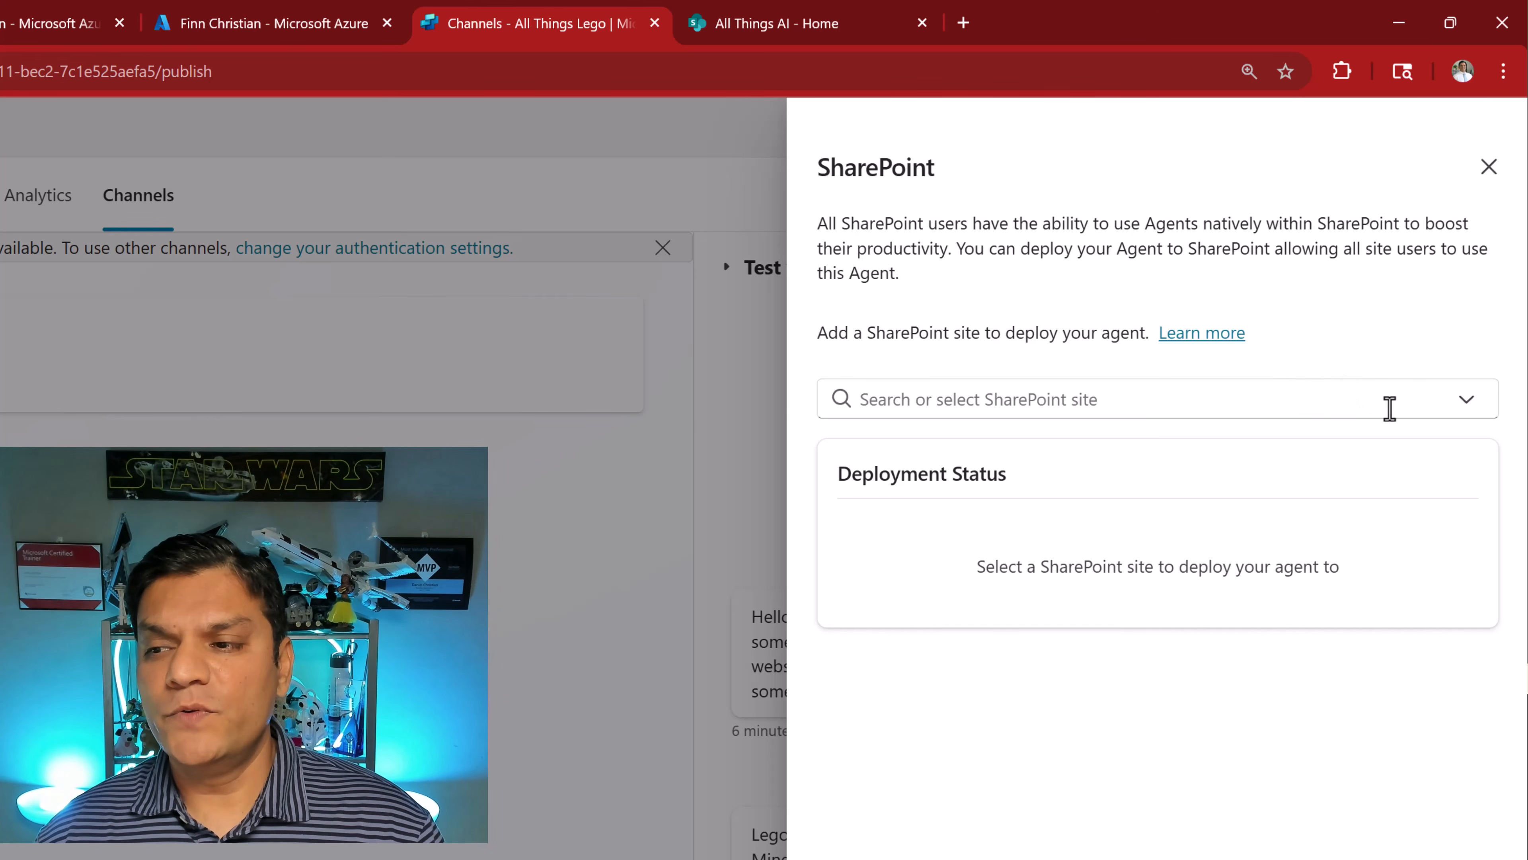
click(1462, 411)
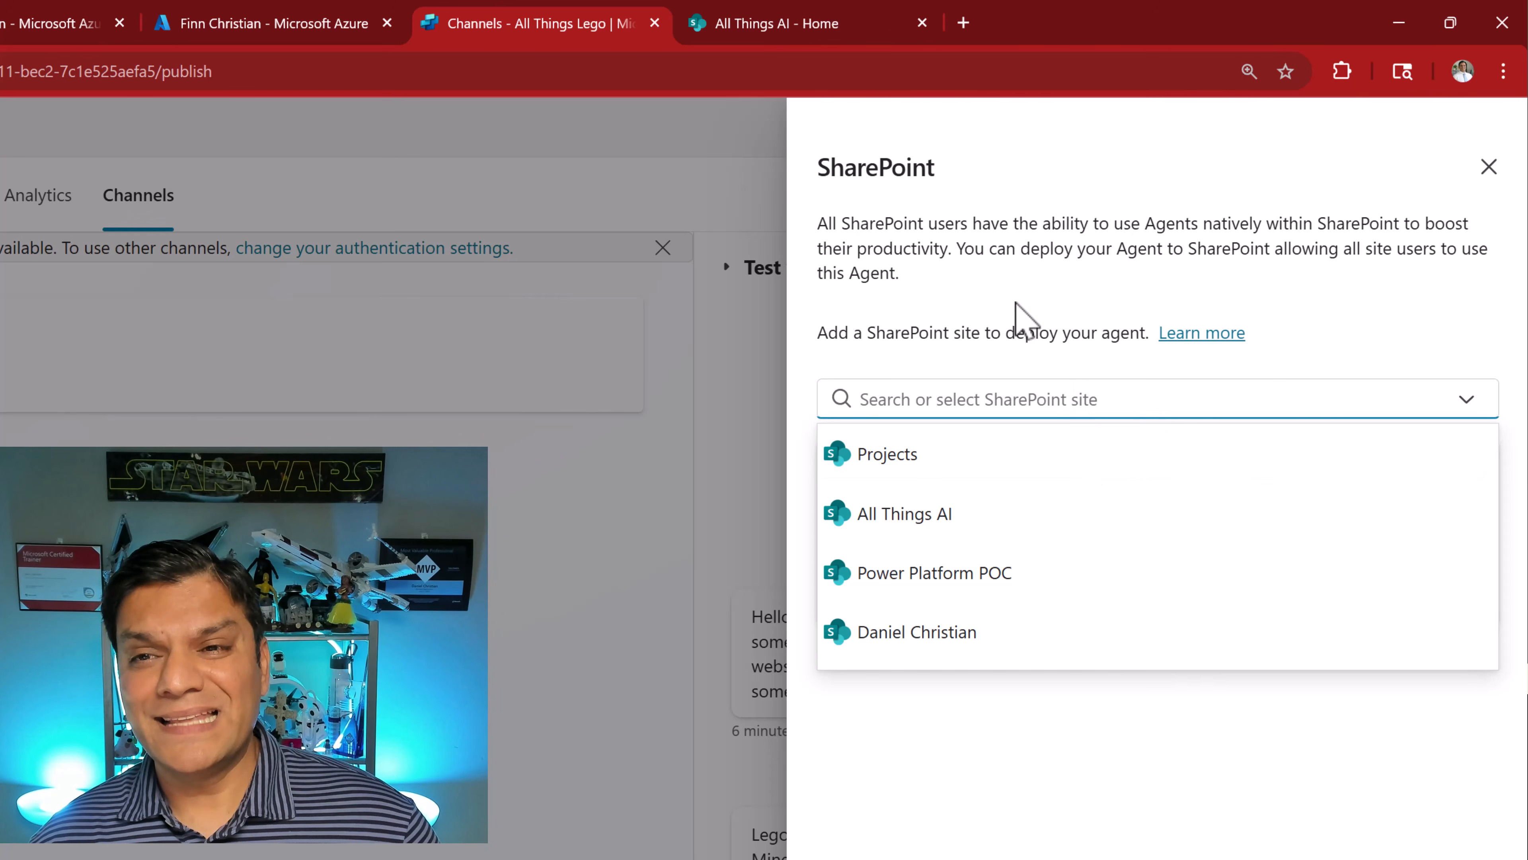
click(752, 37)
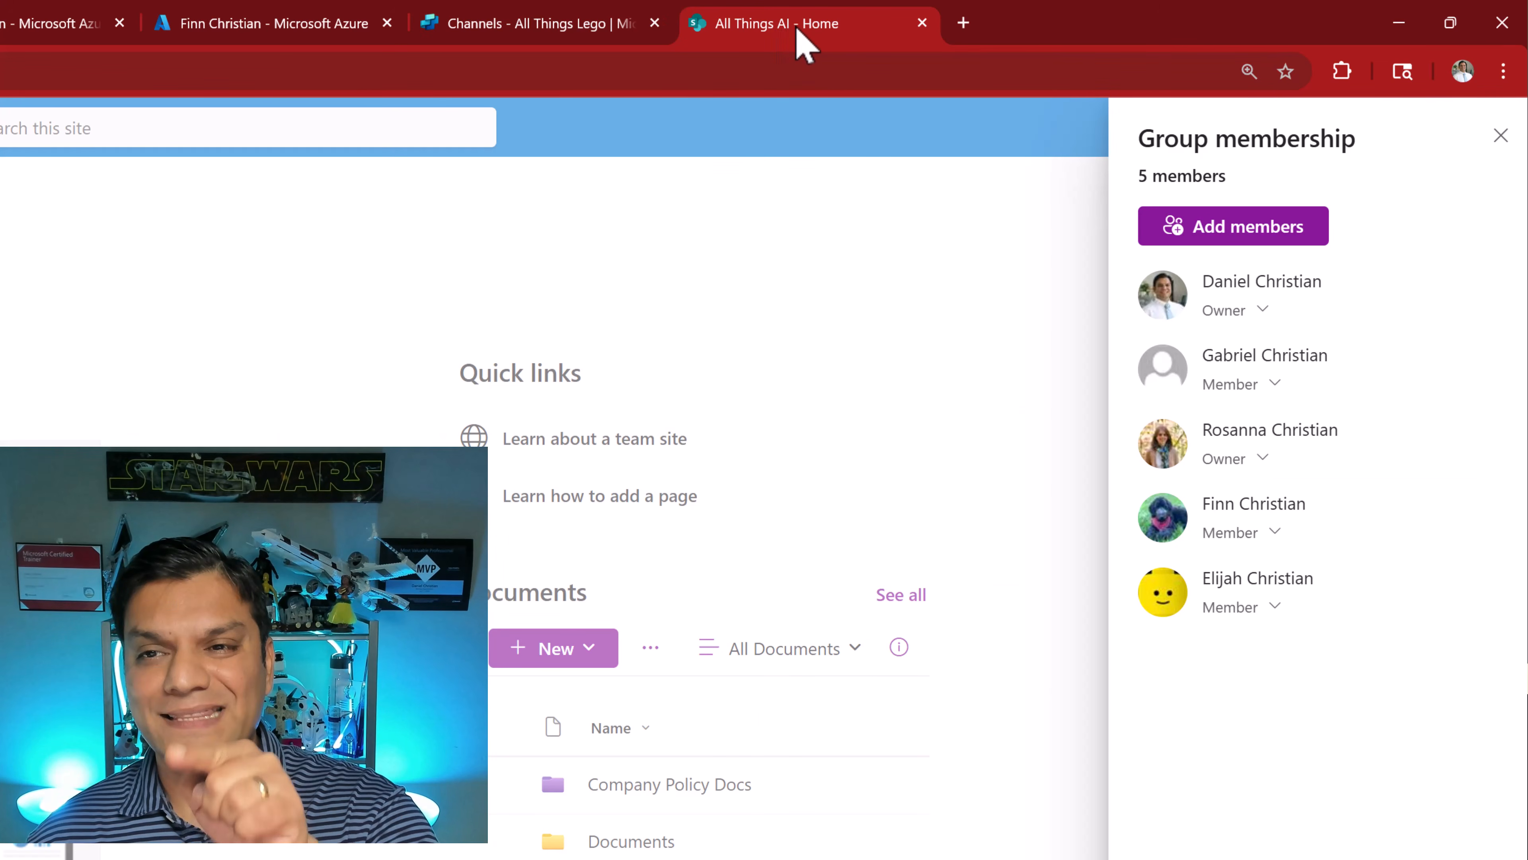
click(531, 43)
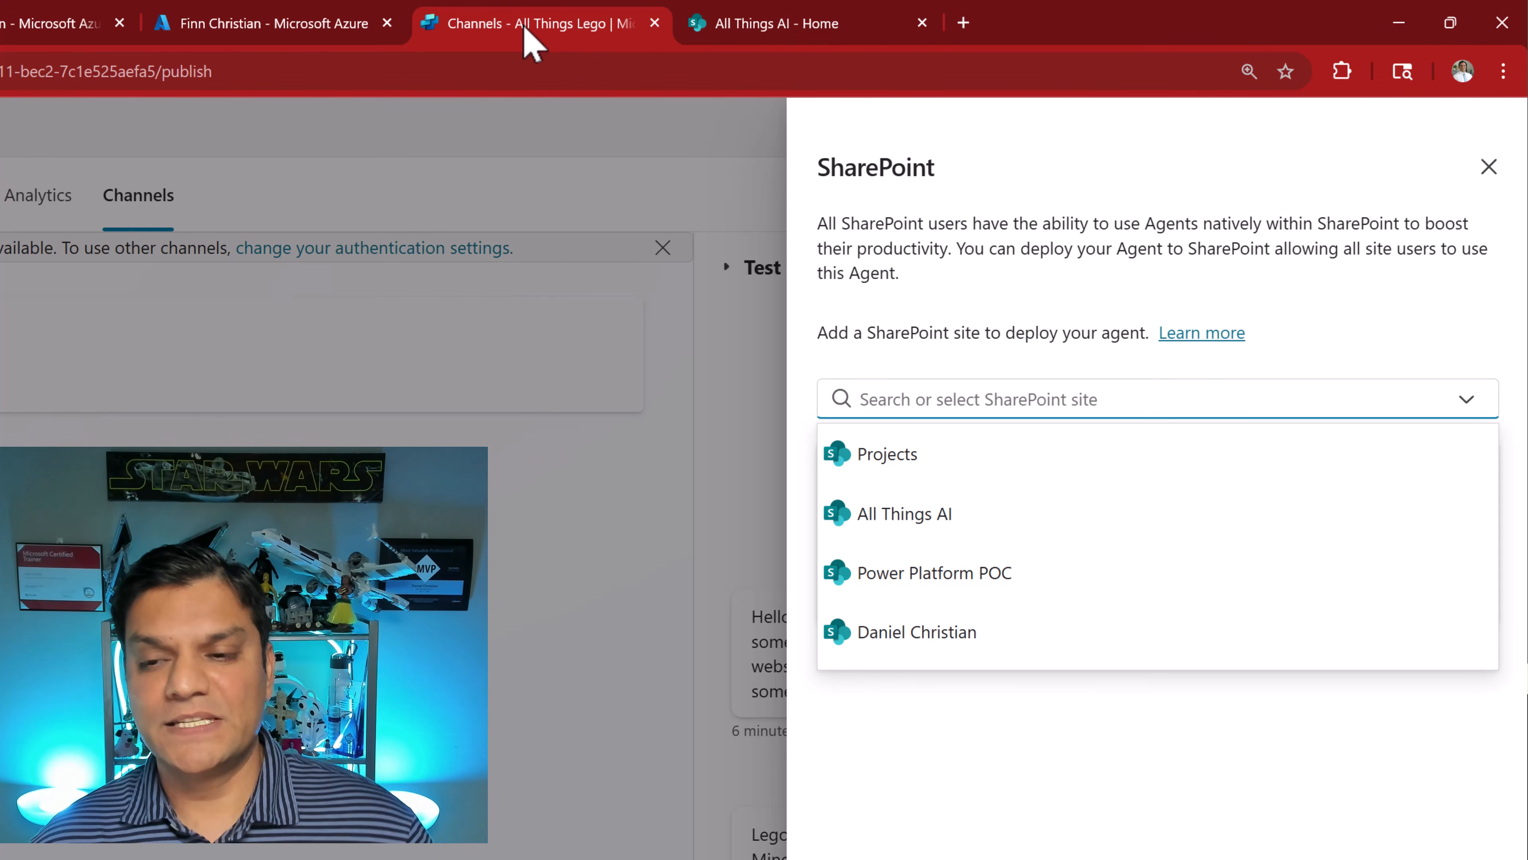
click(959, 525)
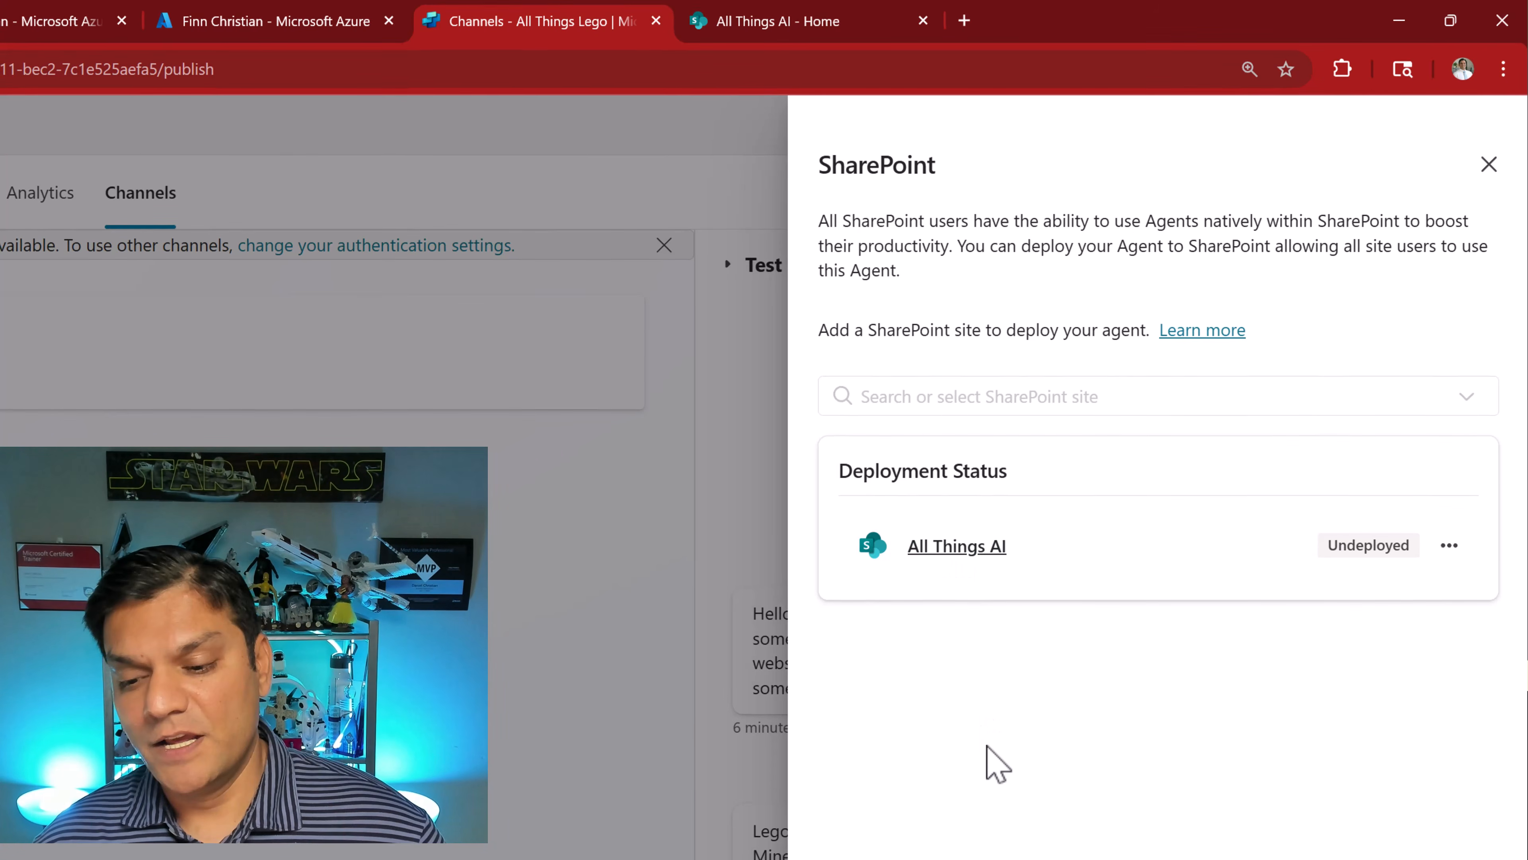
click(1022, 786)
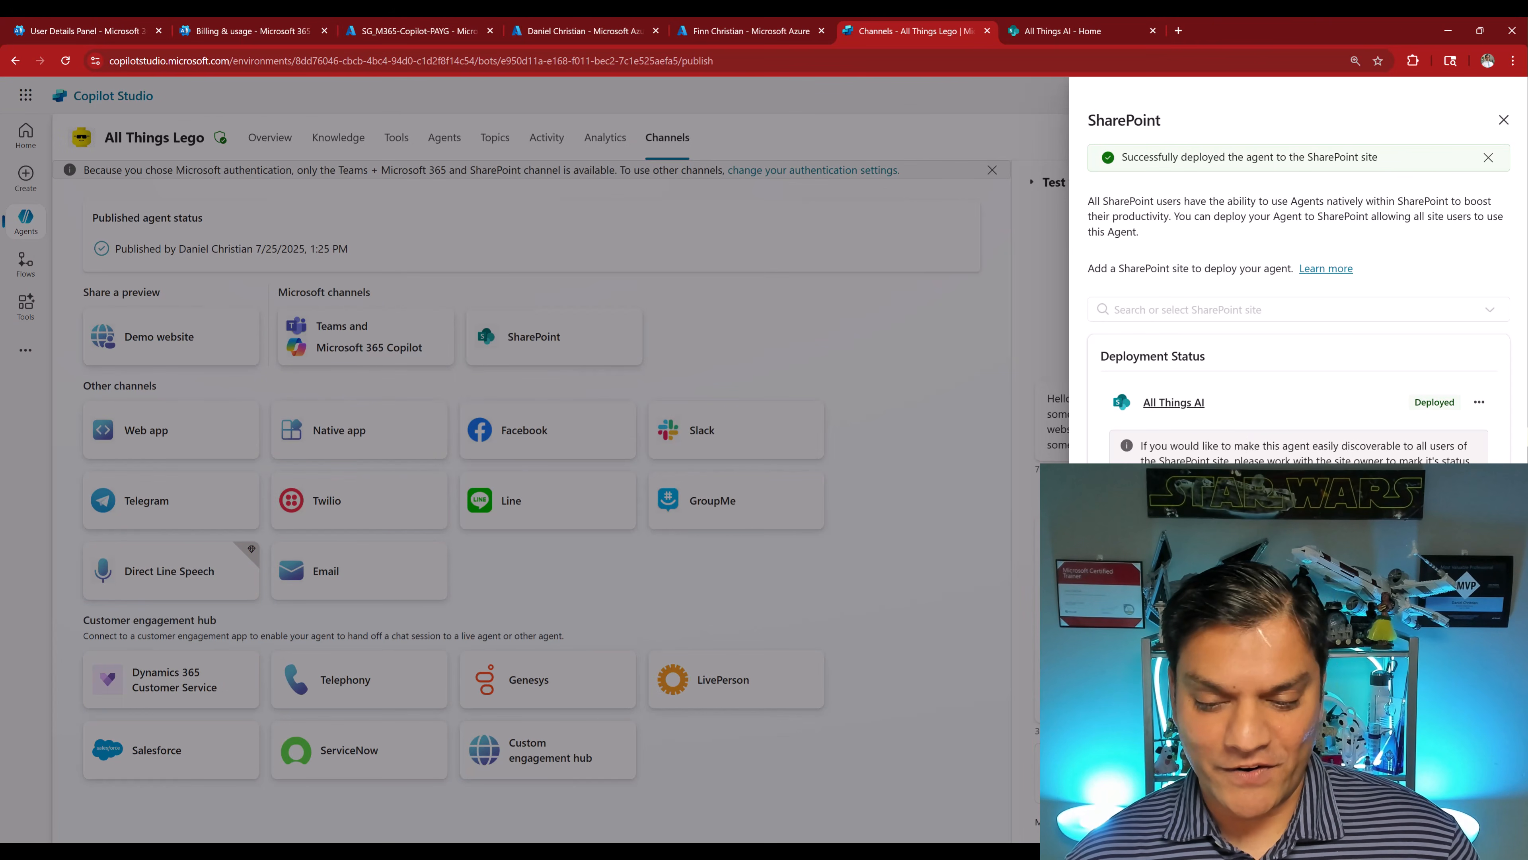
Switch to Microsoft 365 Copilot in the InPrivate browser window and view which account is signed in
click(952, 809)
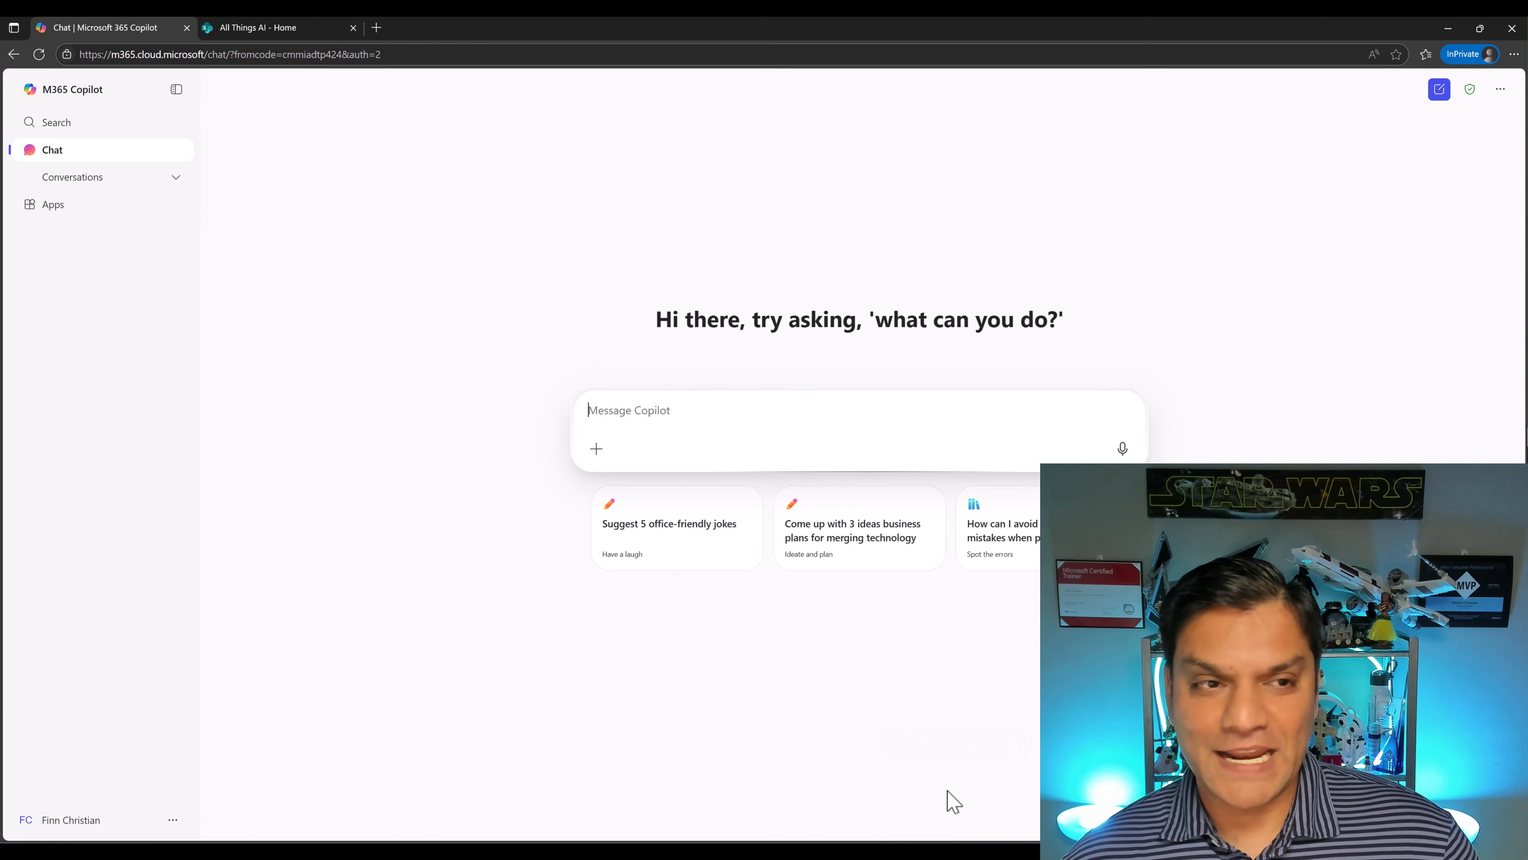
click(31, 819)
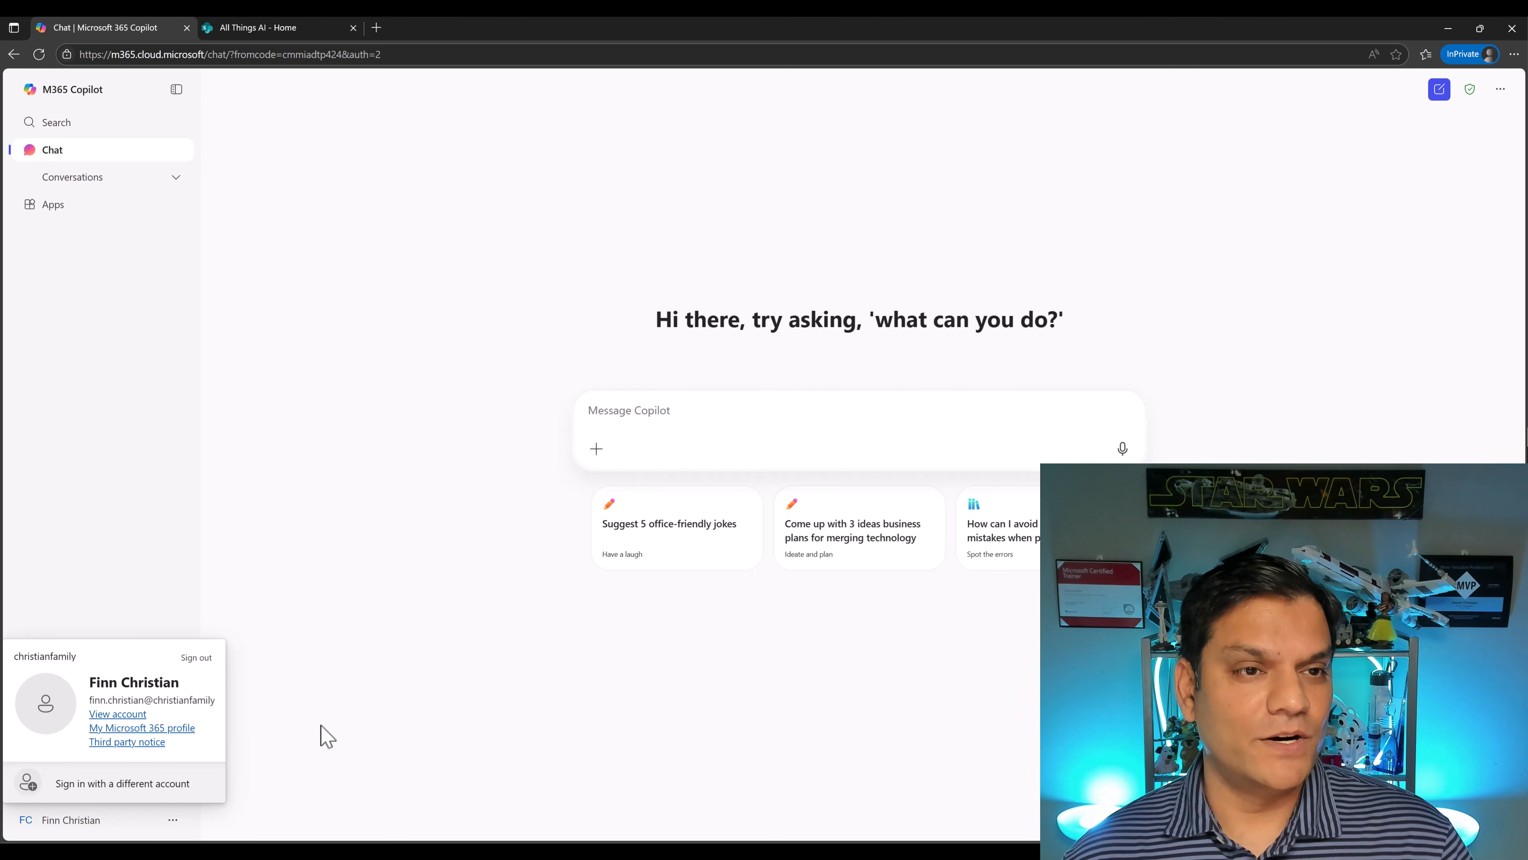
key(Escape)
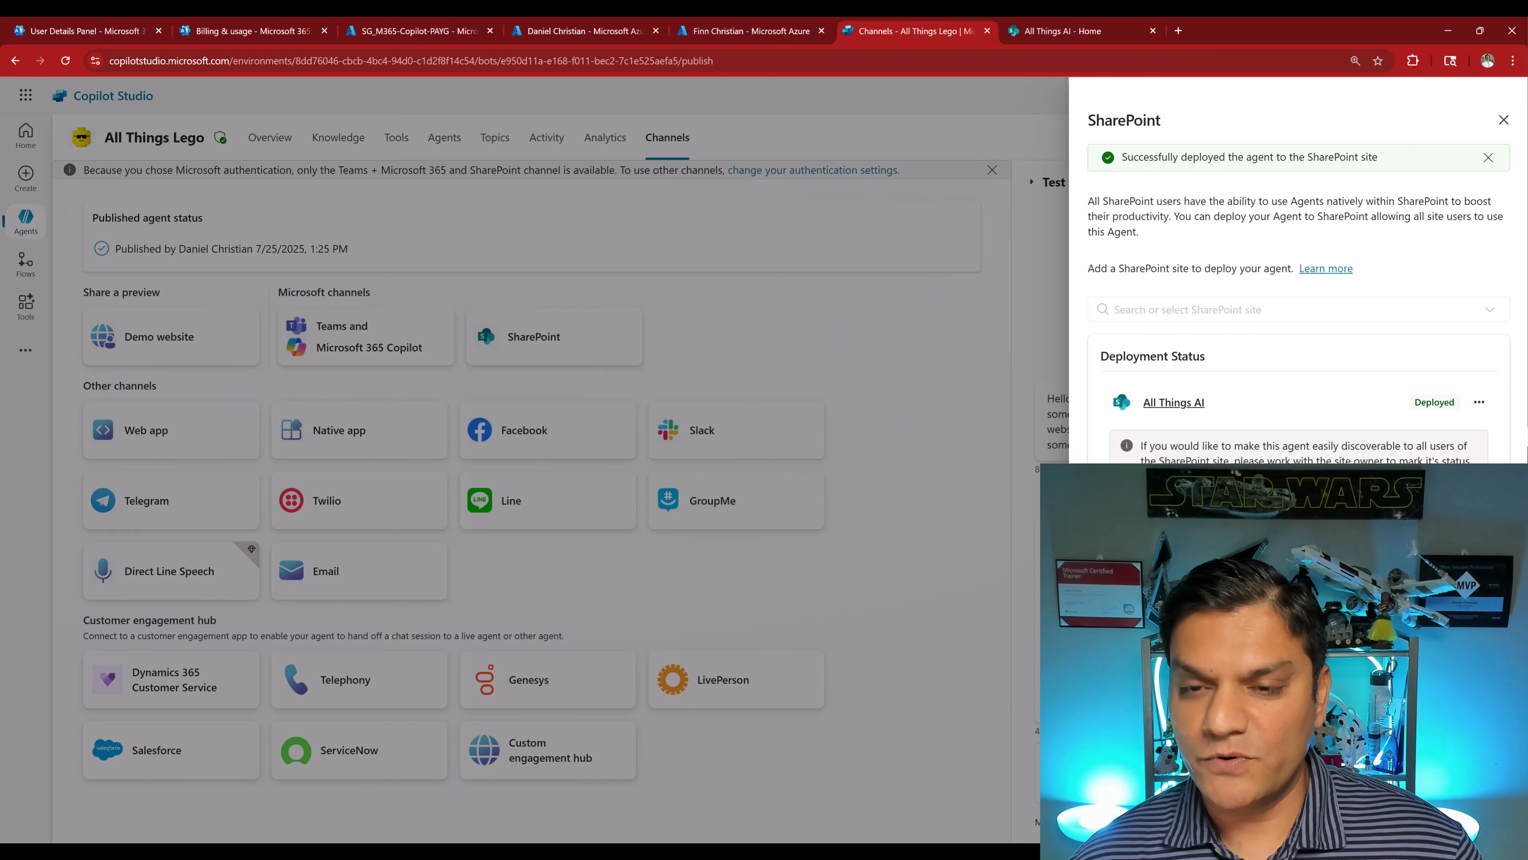
Return to the All Things AI site as owner and view the permission levels of its groups in the advanced permissions settings
click(1108, 33)
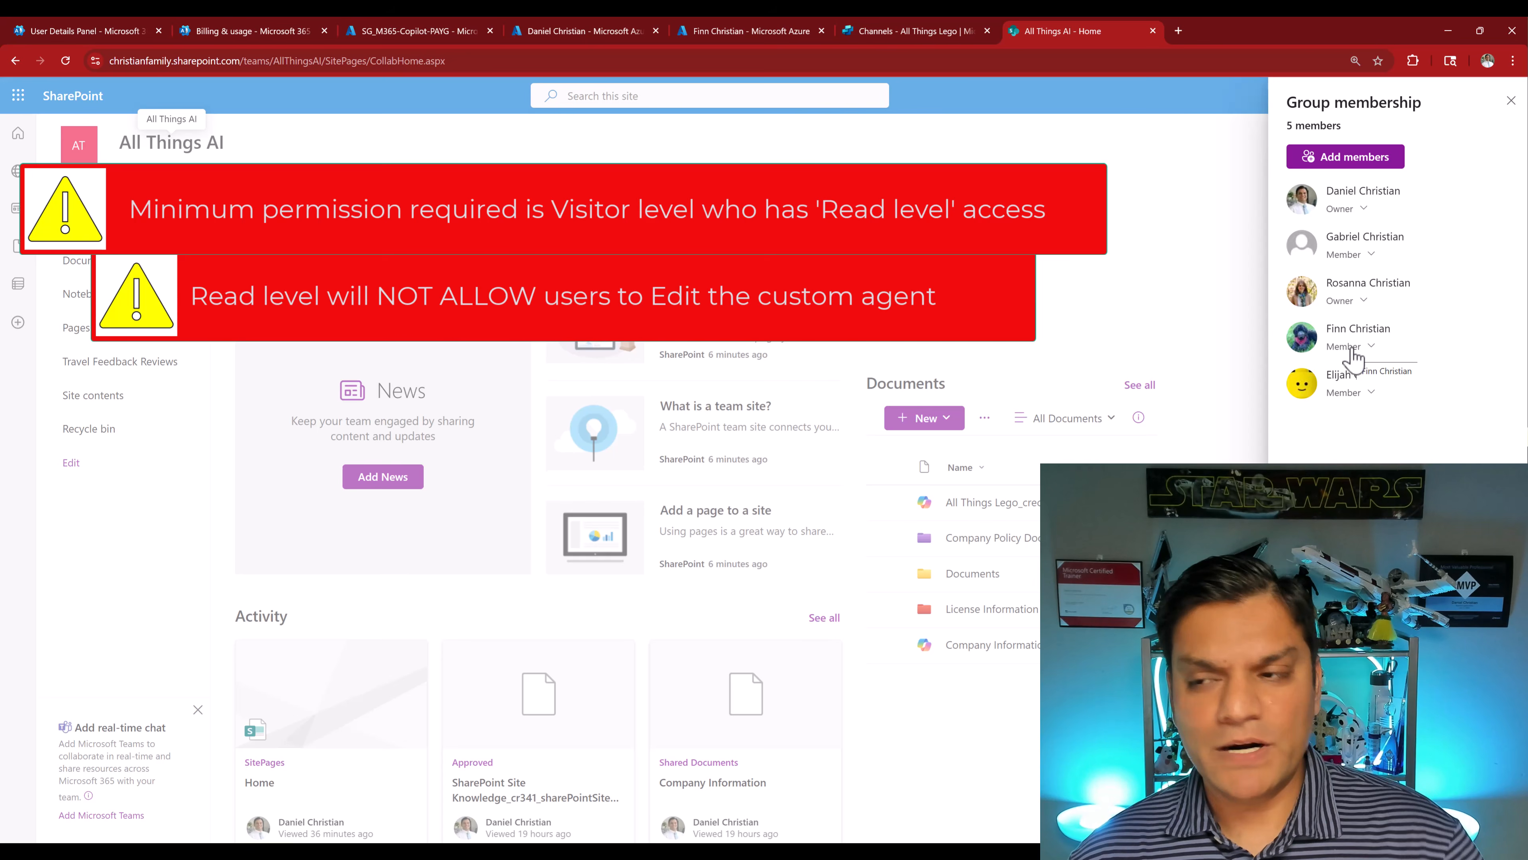
click(1510, 100)
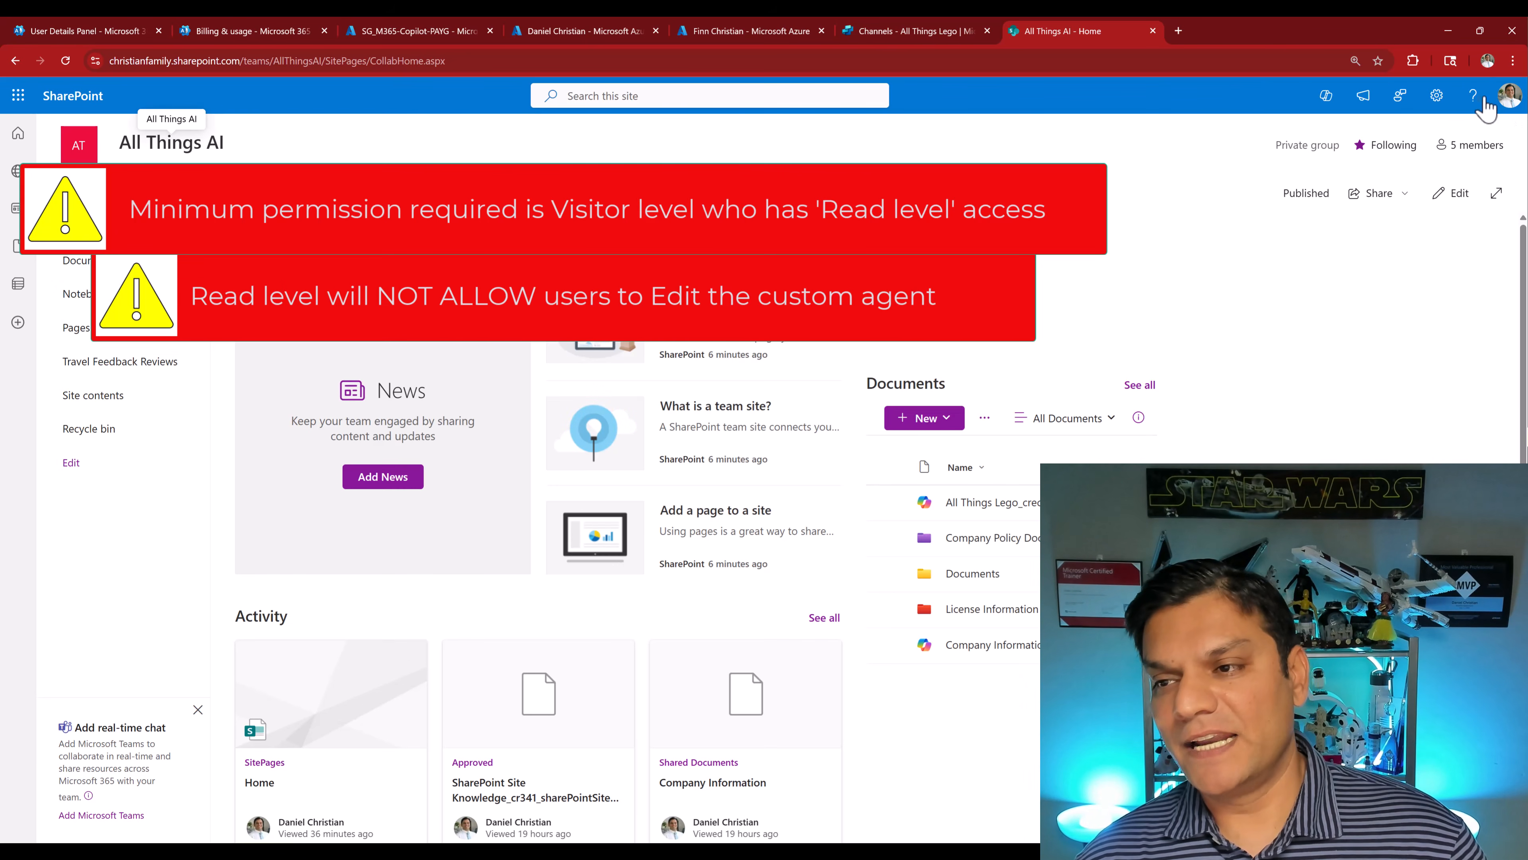
click(1436, 97)
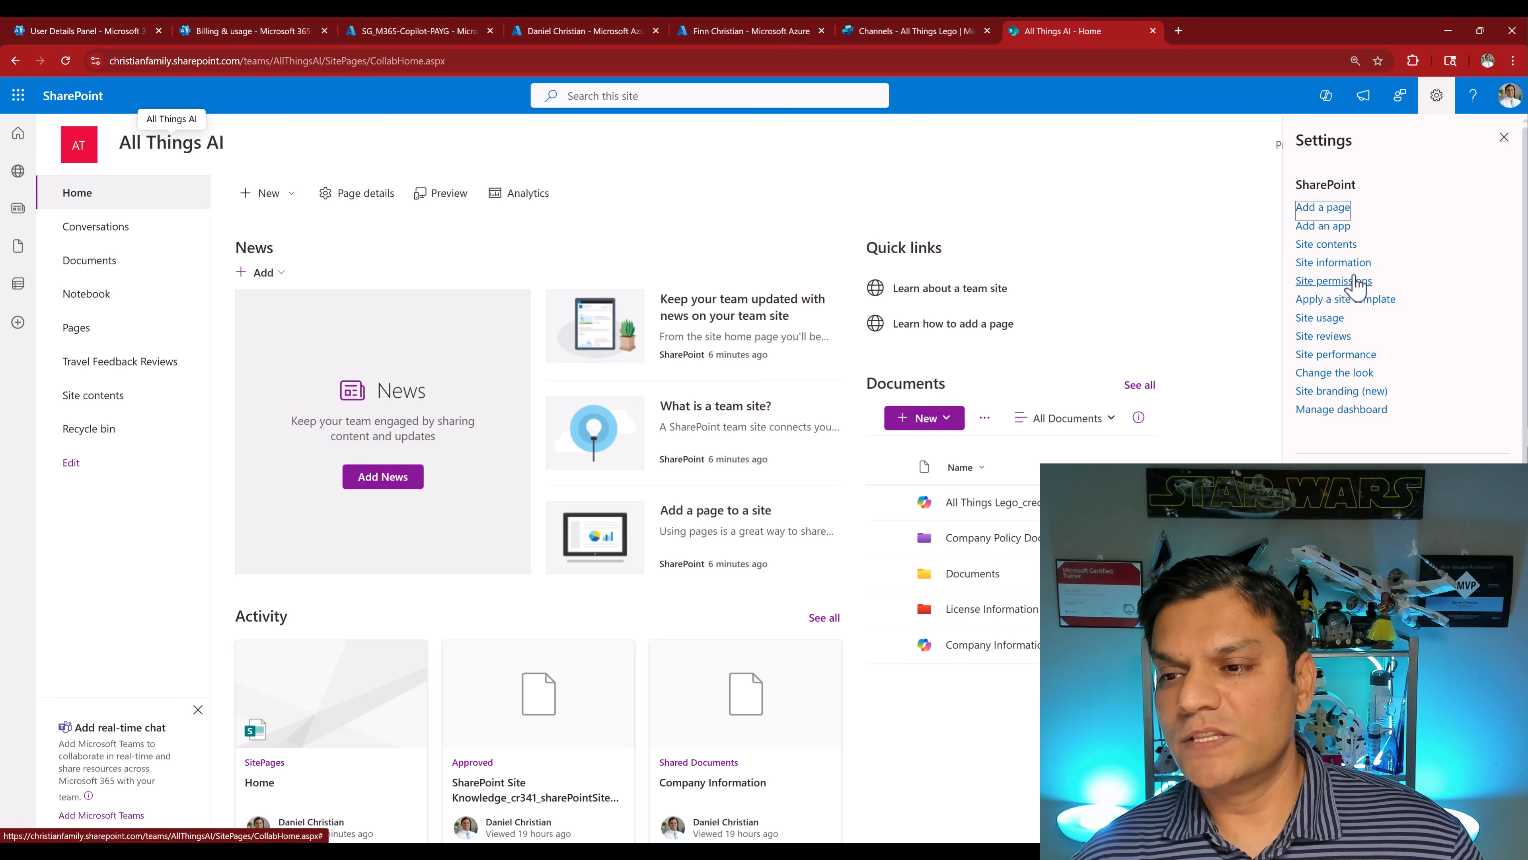
click(1355, 280)
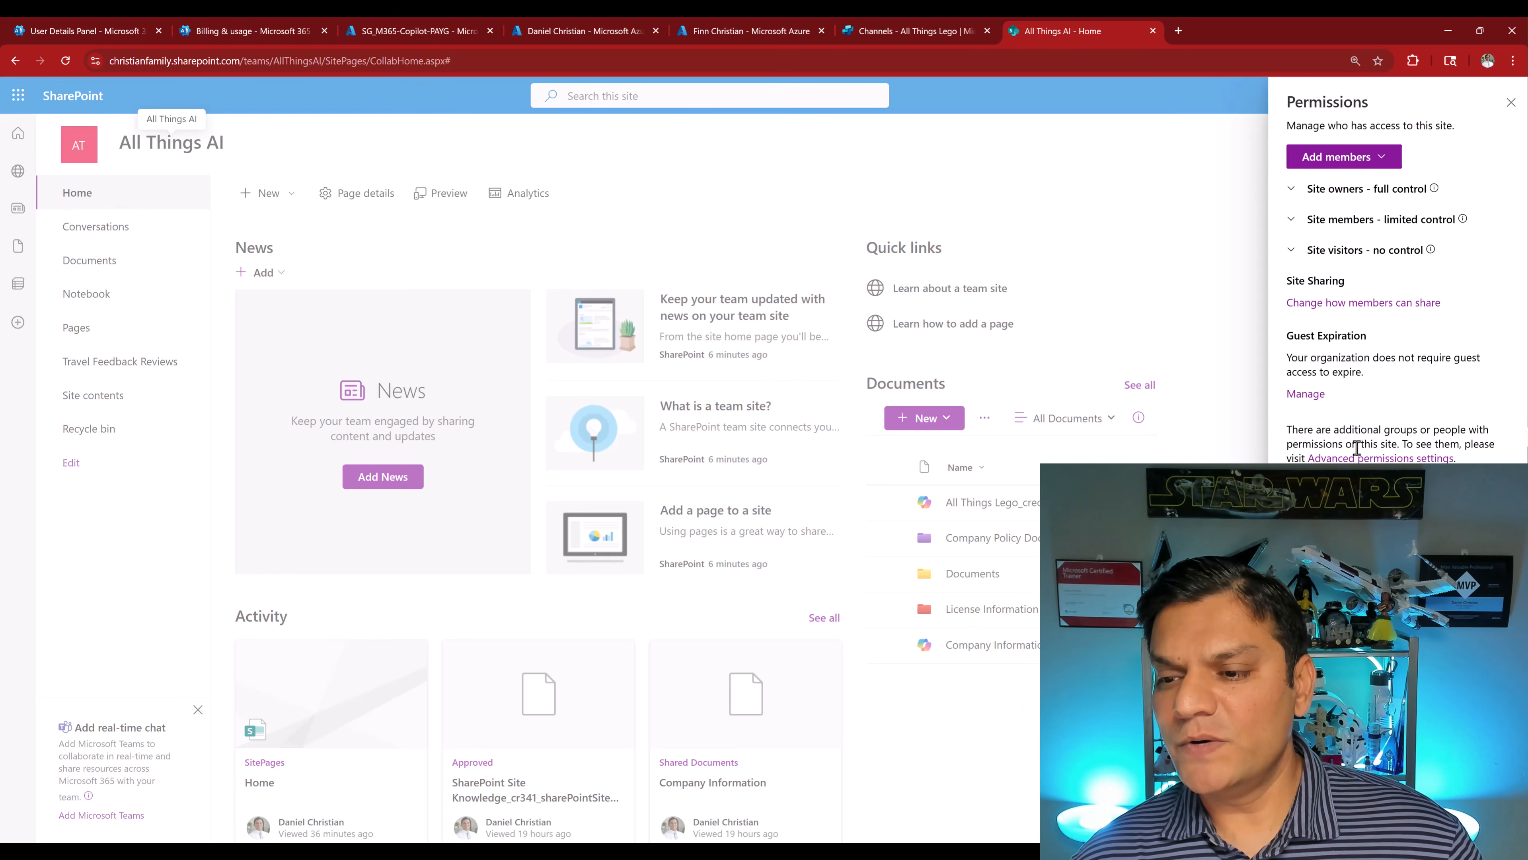
click(1354, 456)
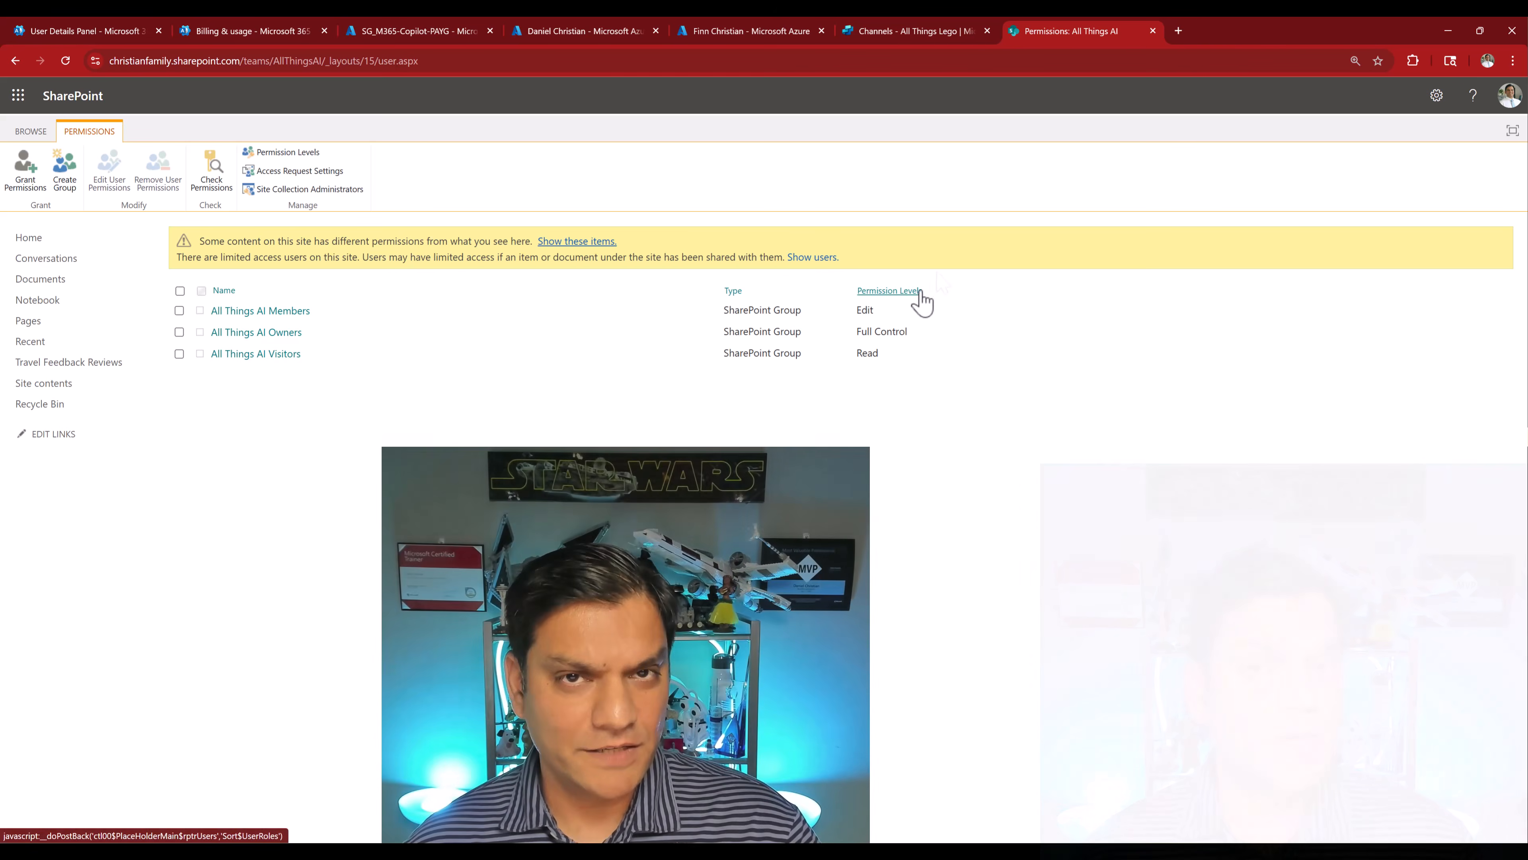
click(1152, 31)
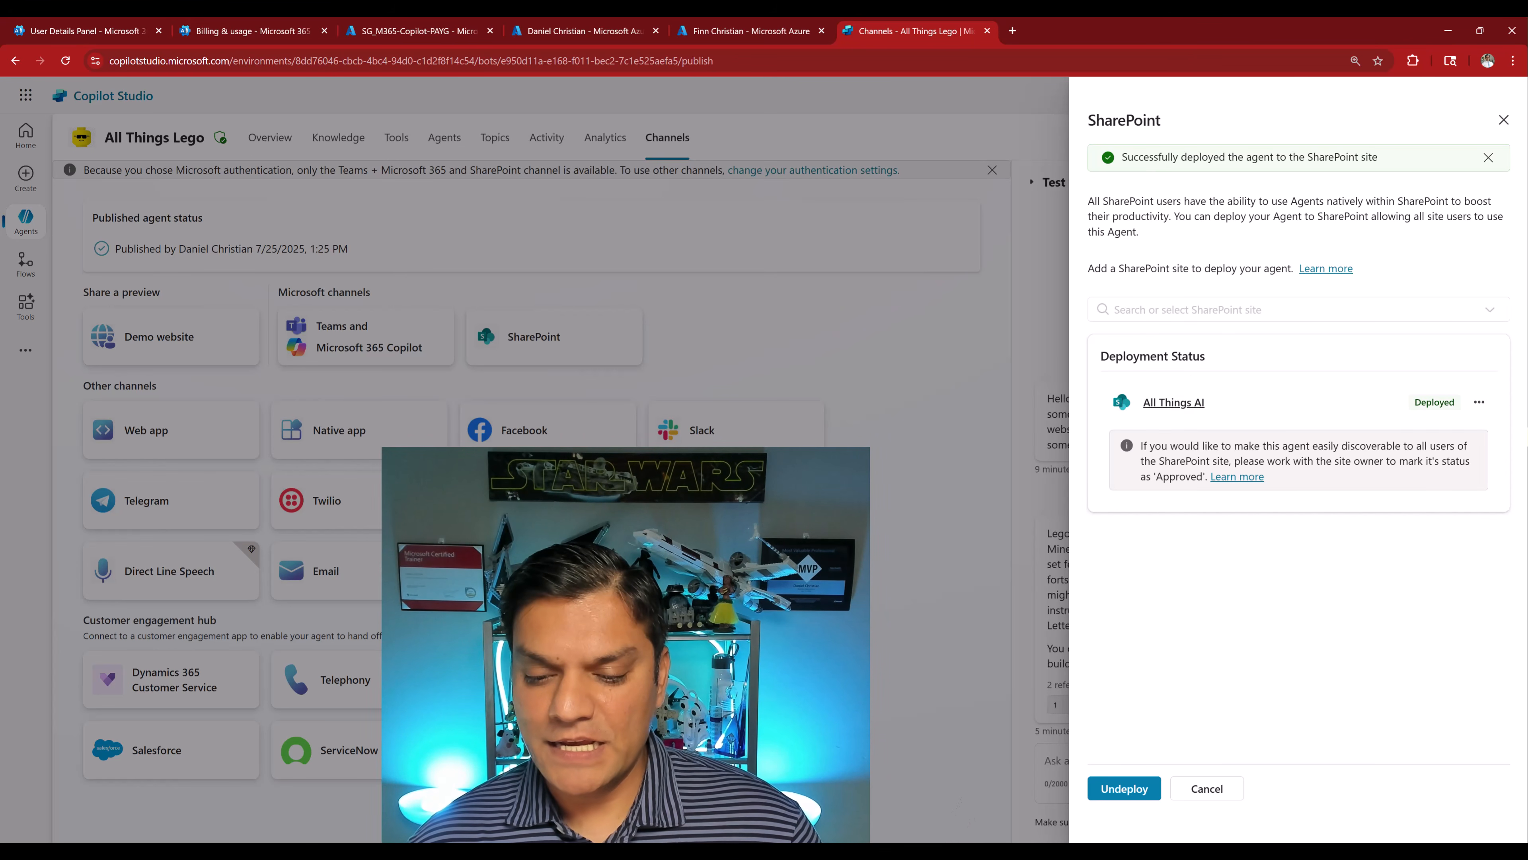
In the InPrivate window, check the signed-in account, reload the All Things AI site and view its list of available agents
mouse_move(950, 849)
click(945, 803)
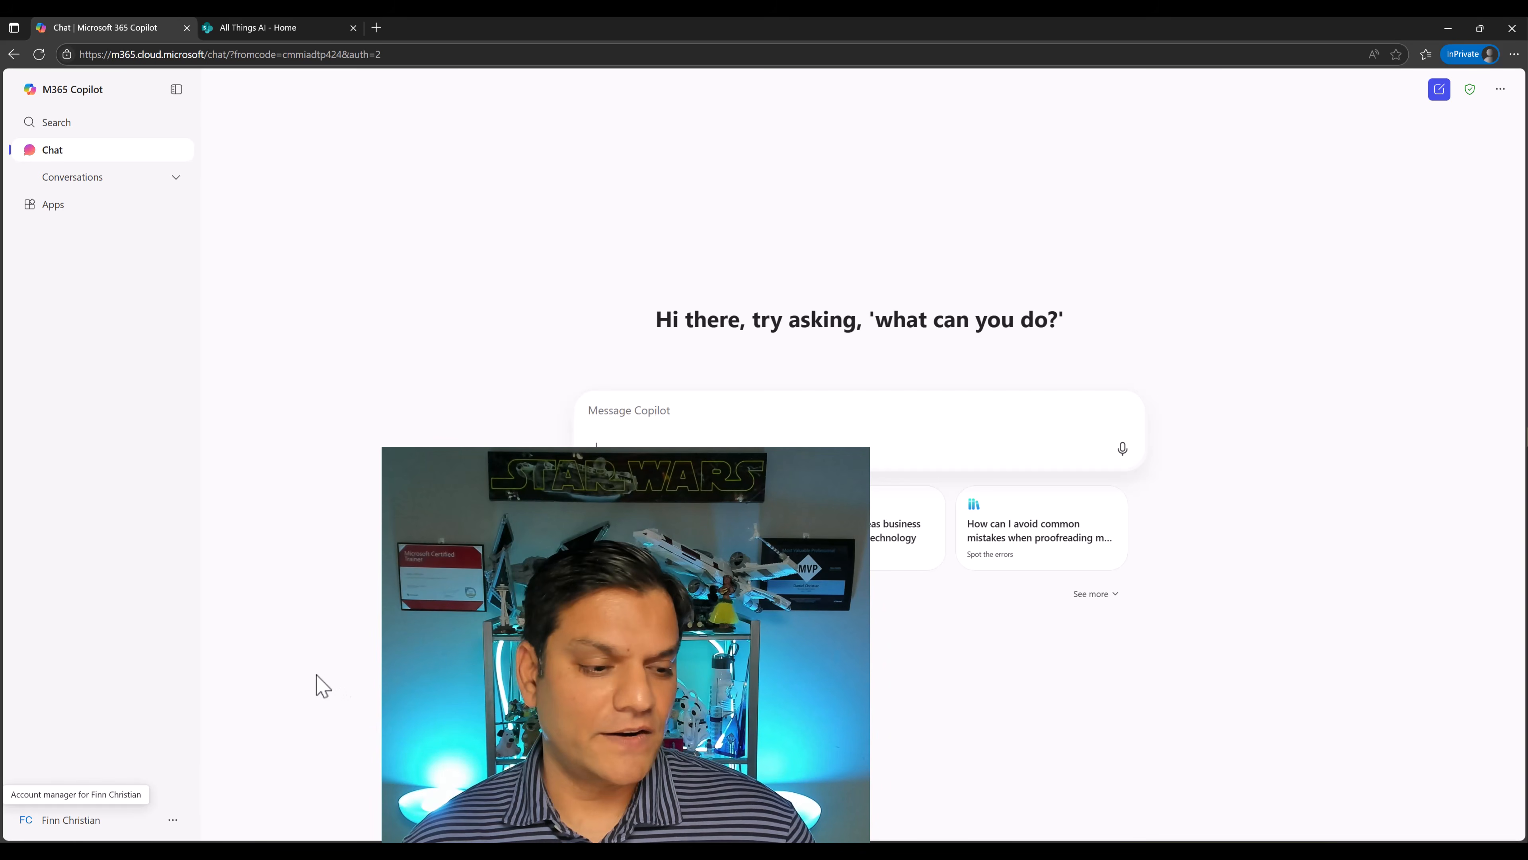
click(38, 827)
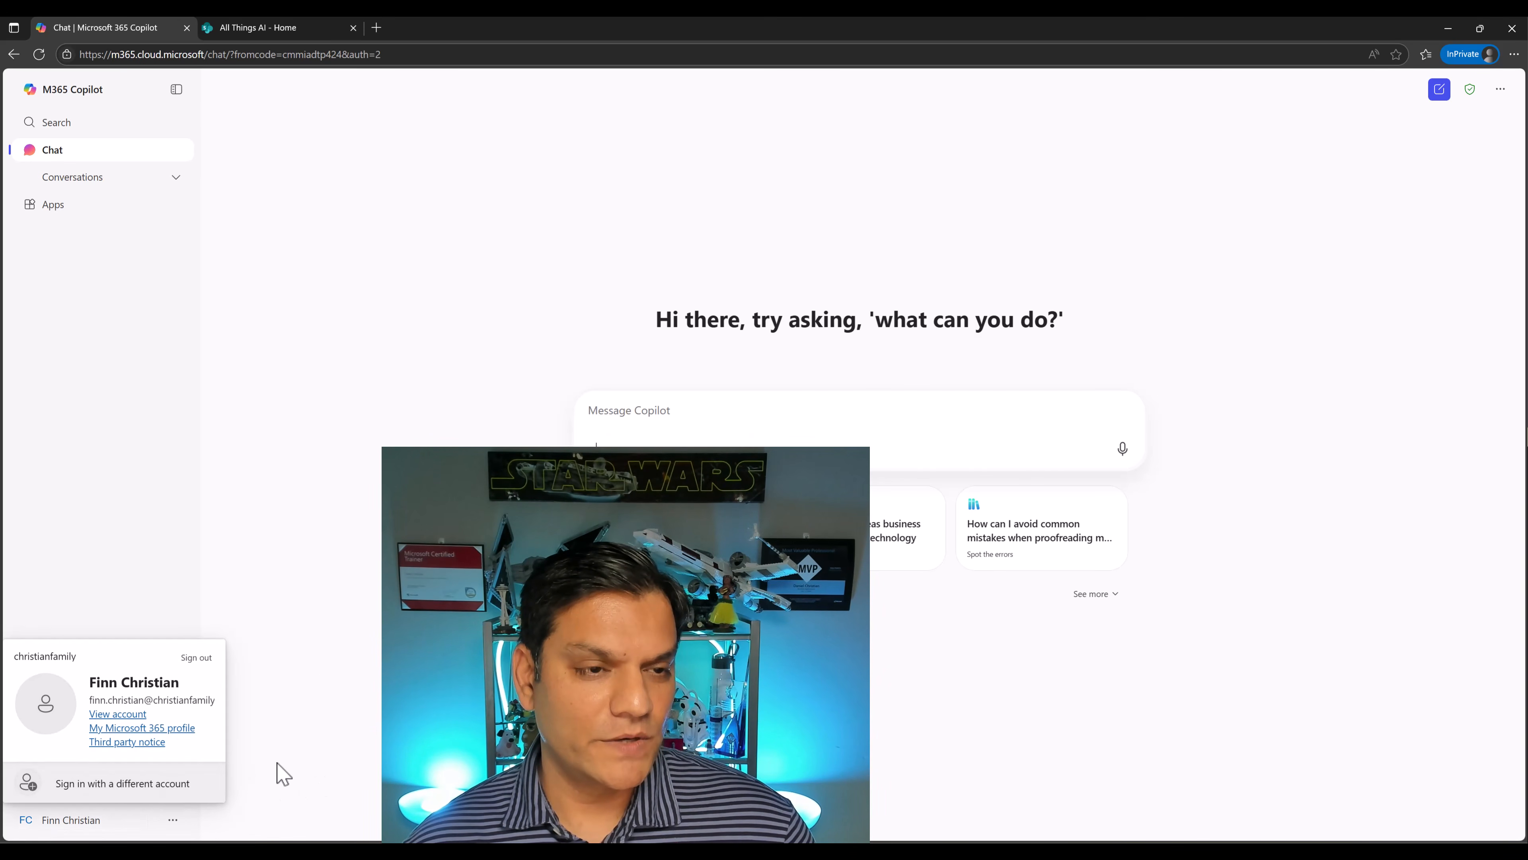
click(250, 27)
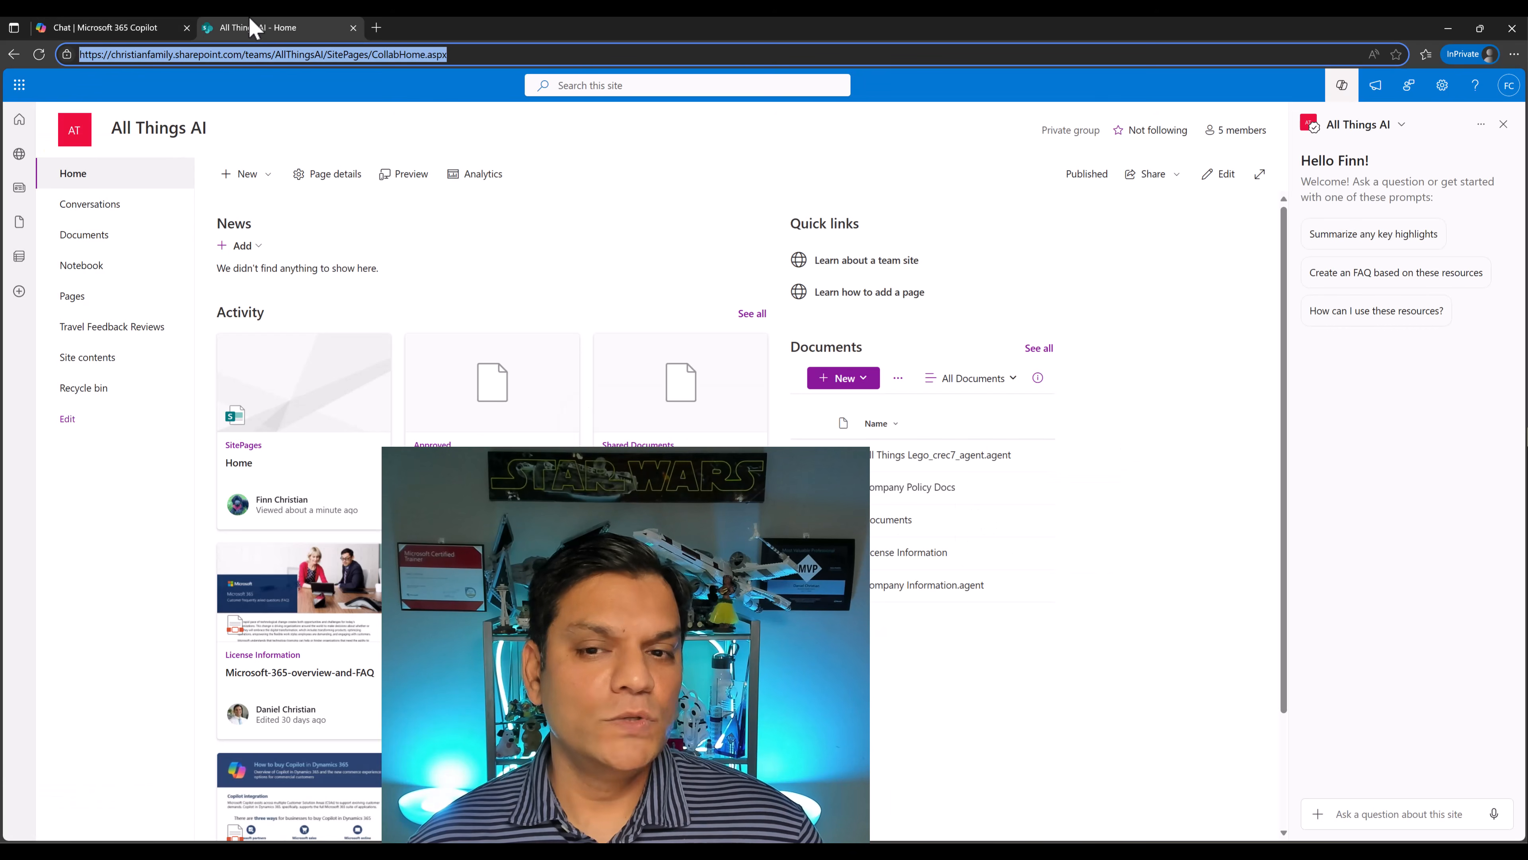
click(39, 54)
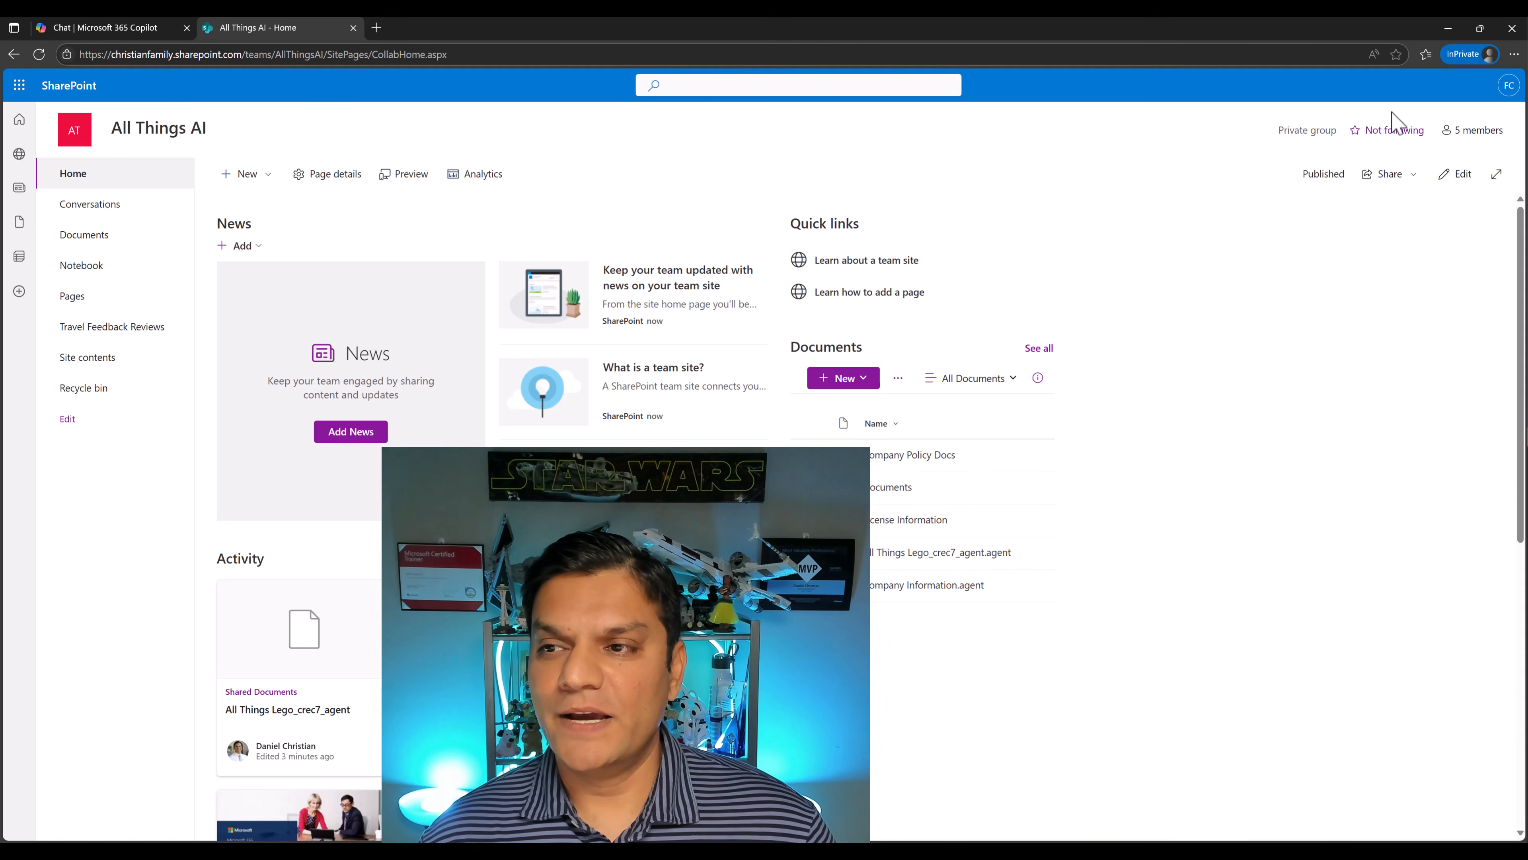
click(1347, 78)
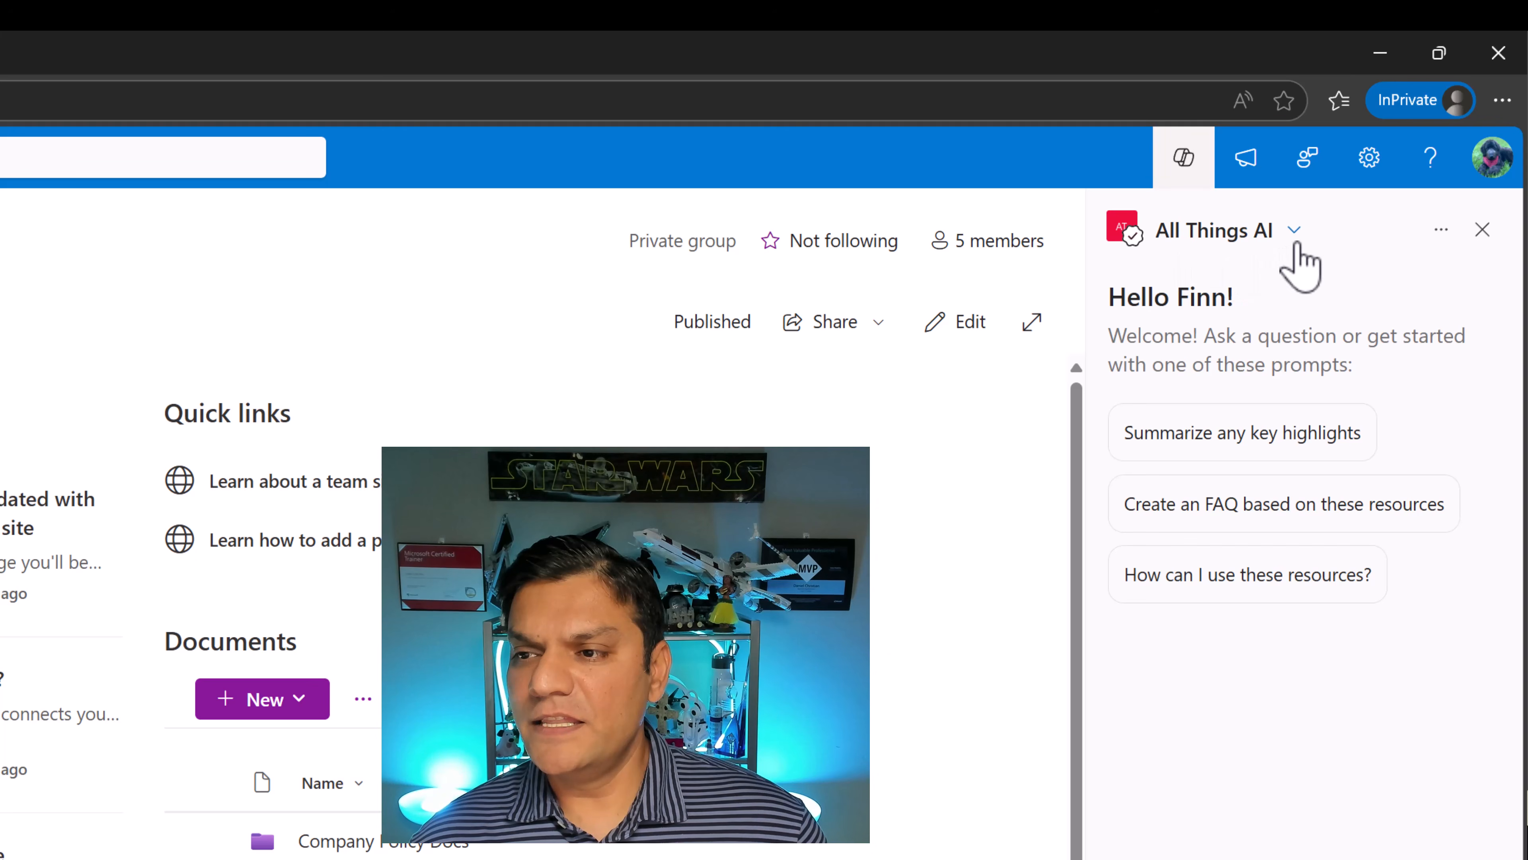
click(1296, 241)
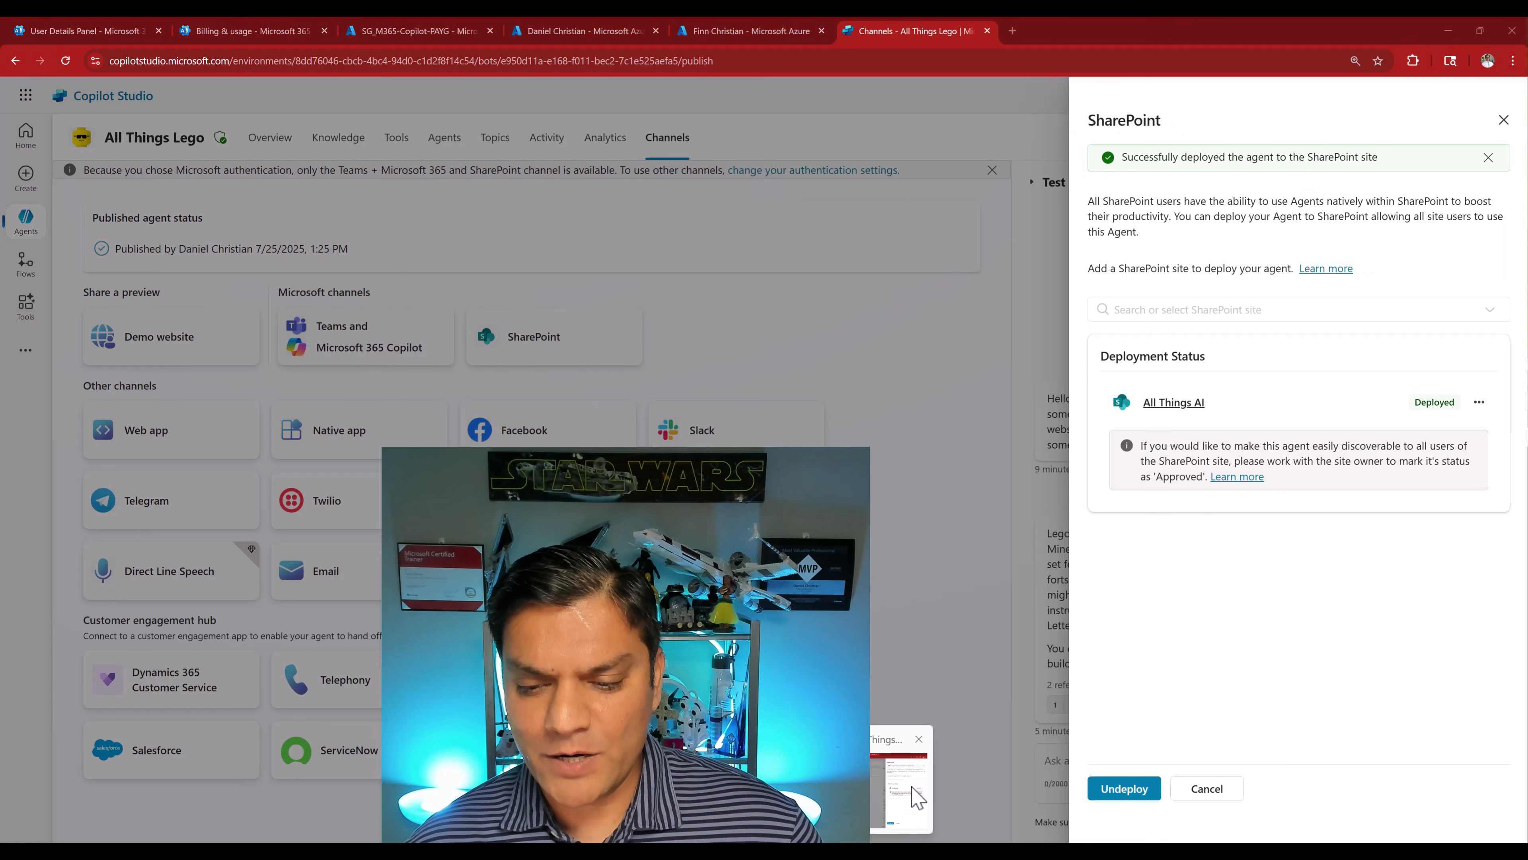
Open the All Things AI site's Documents library from its site contents and open All Things Lego_crec7_agent.agent
click(1172, 412)
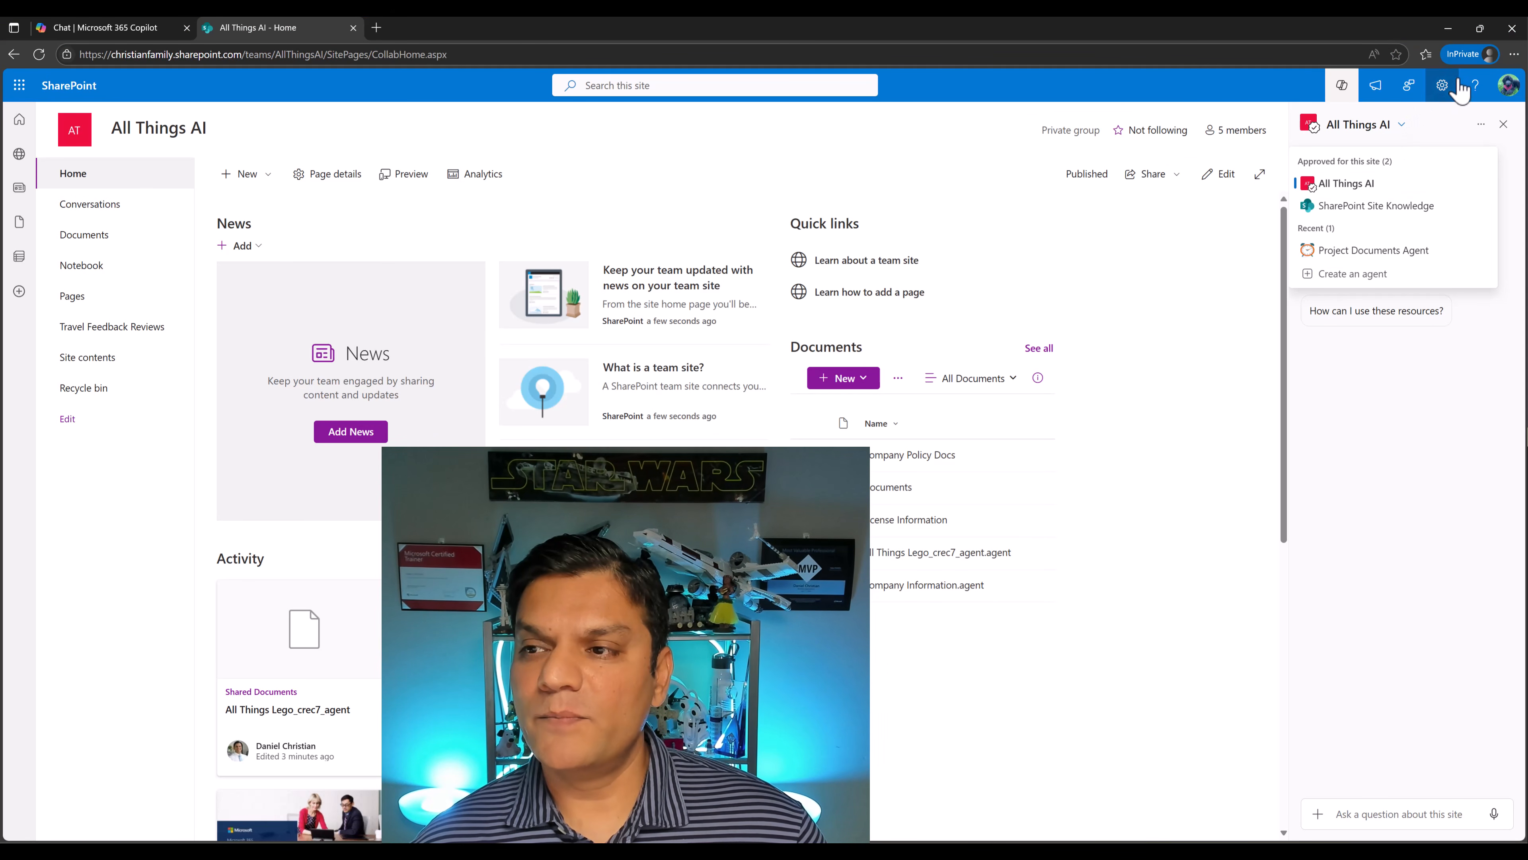
click(1442, 85)
click(1358, 223)
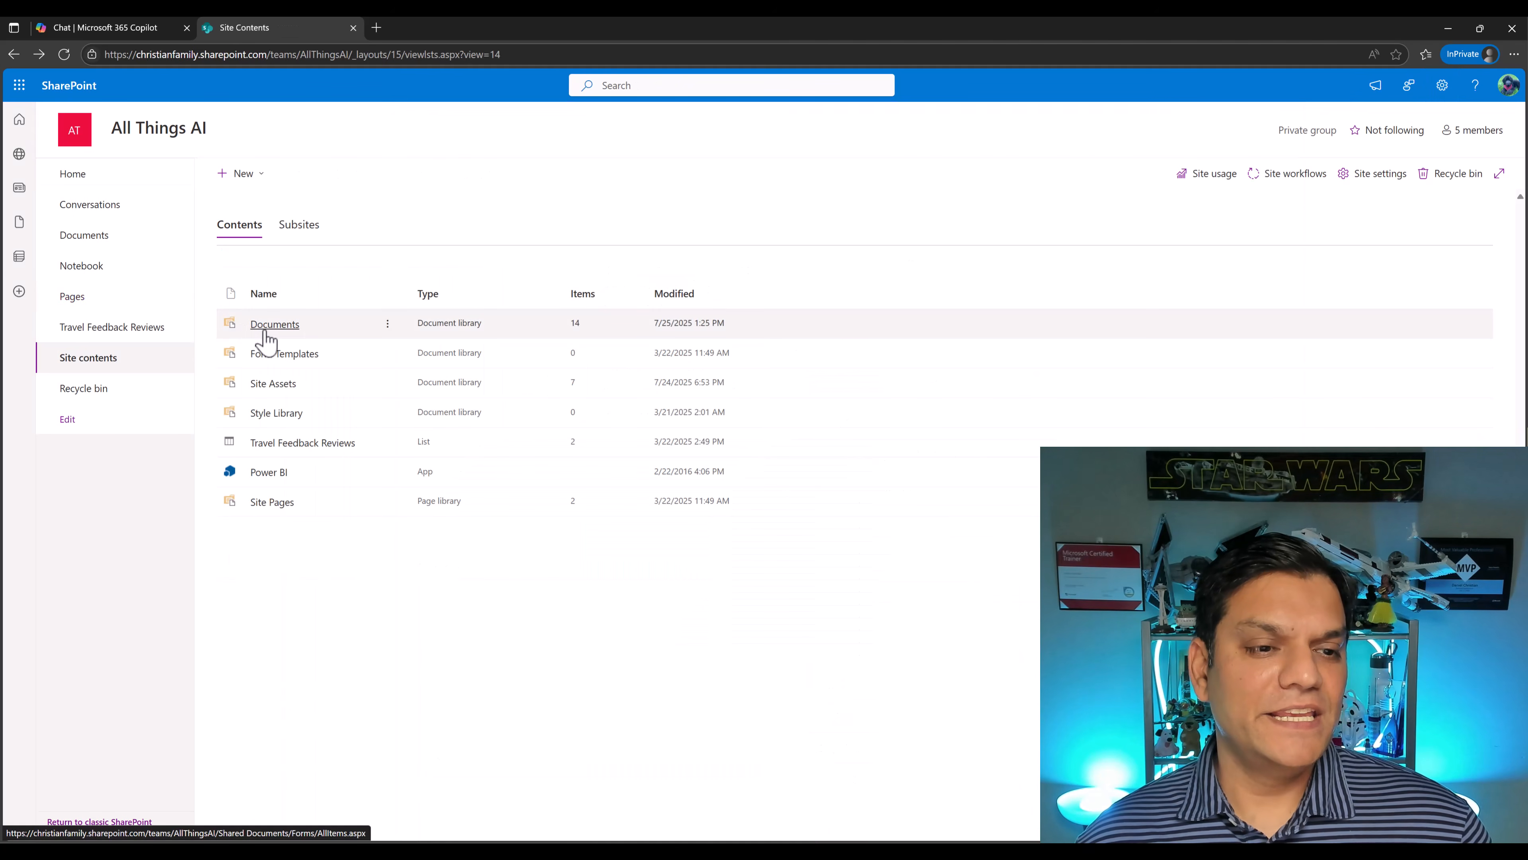
click(267, 330)
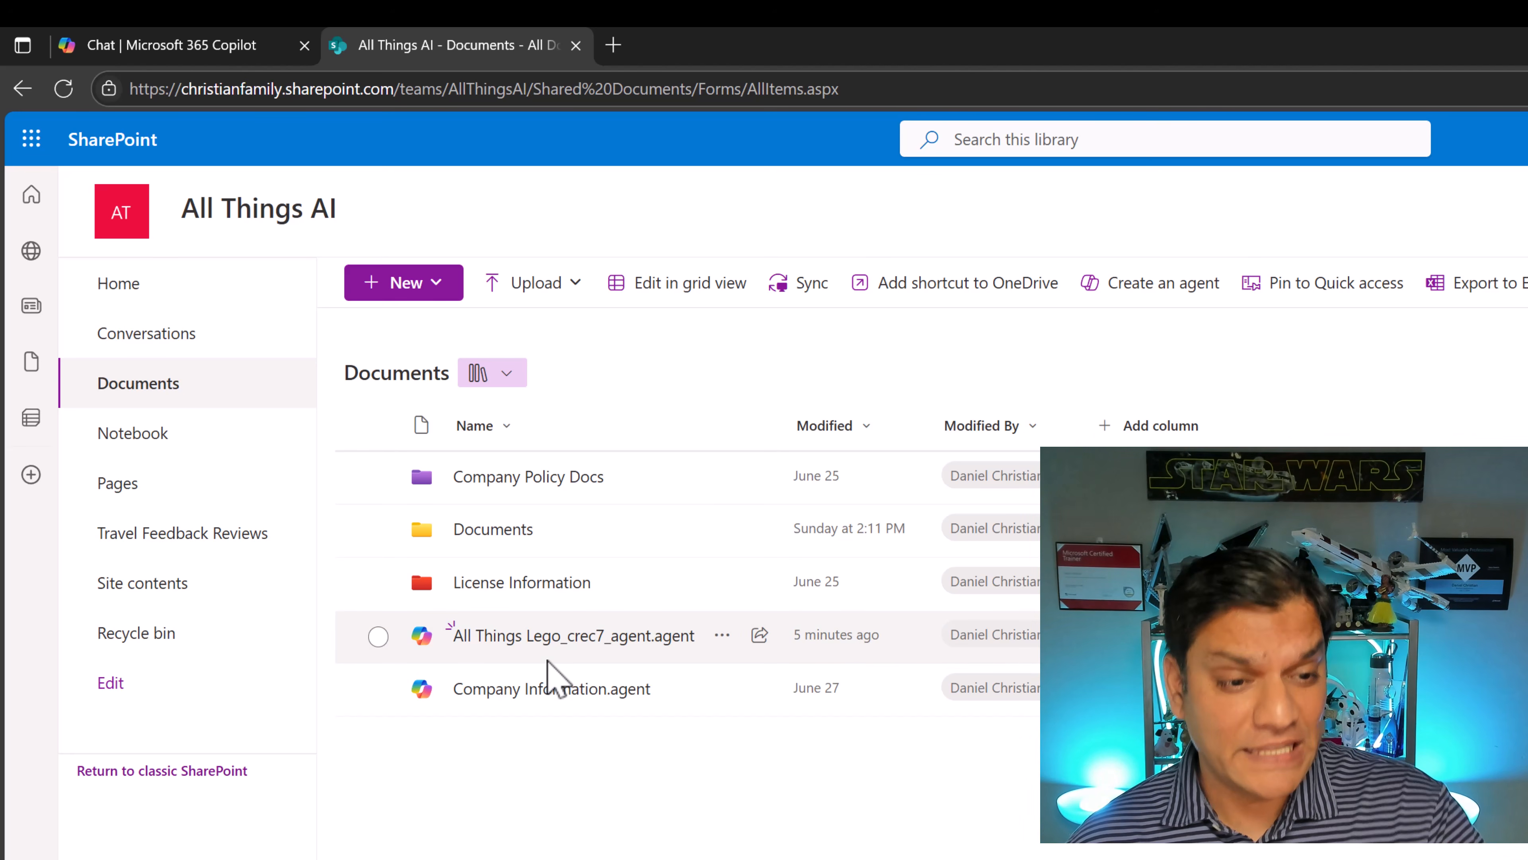
click(554, 643)
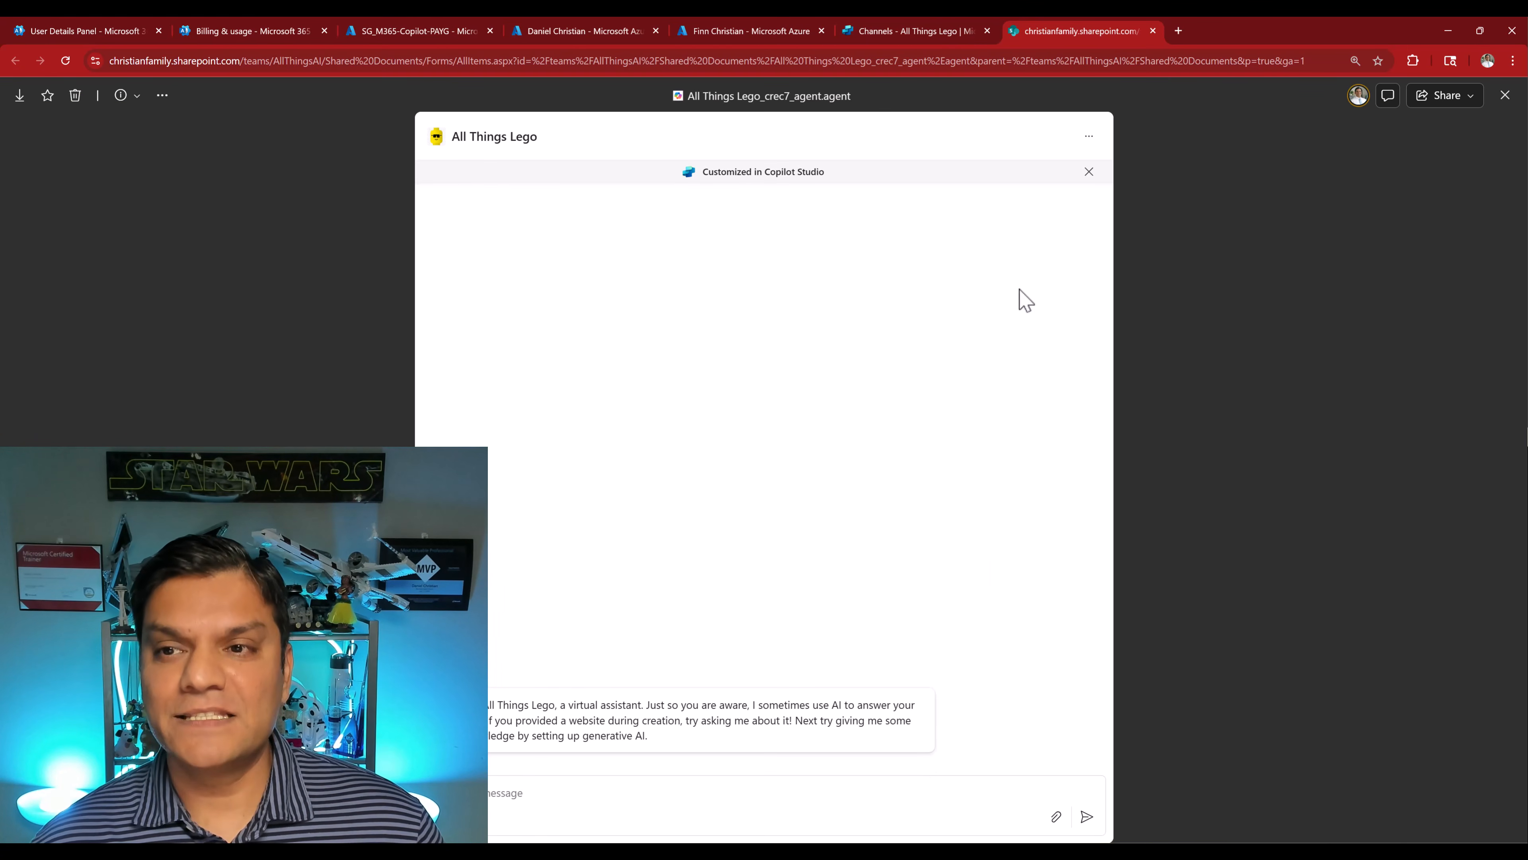
As site owner, set the All Things Lego agent as an approved agent for the site and close its preview
mouse_move(1091, 145)
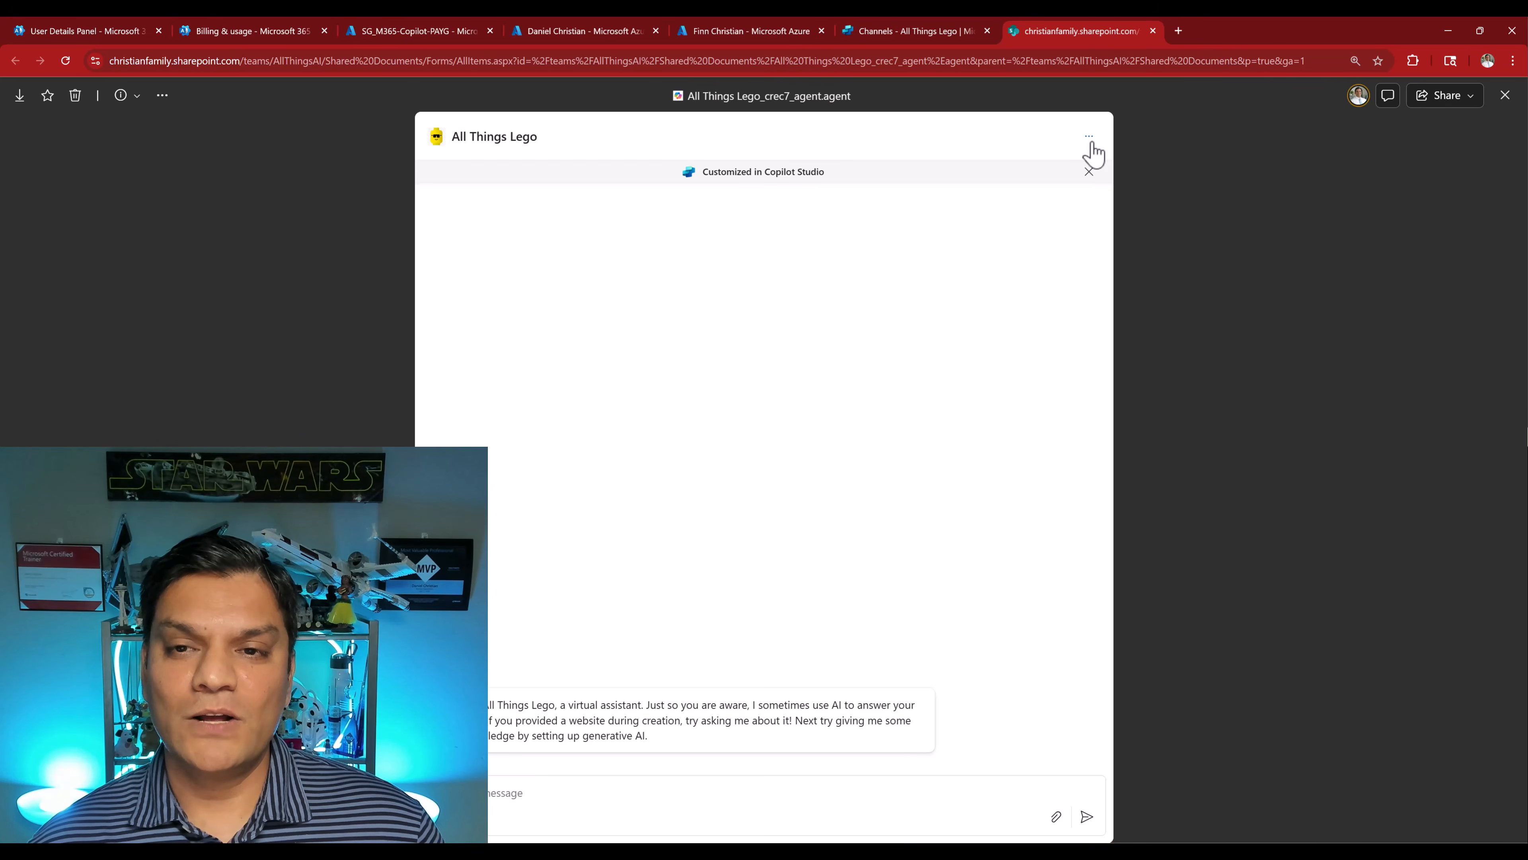
click(1090, 144)
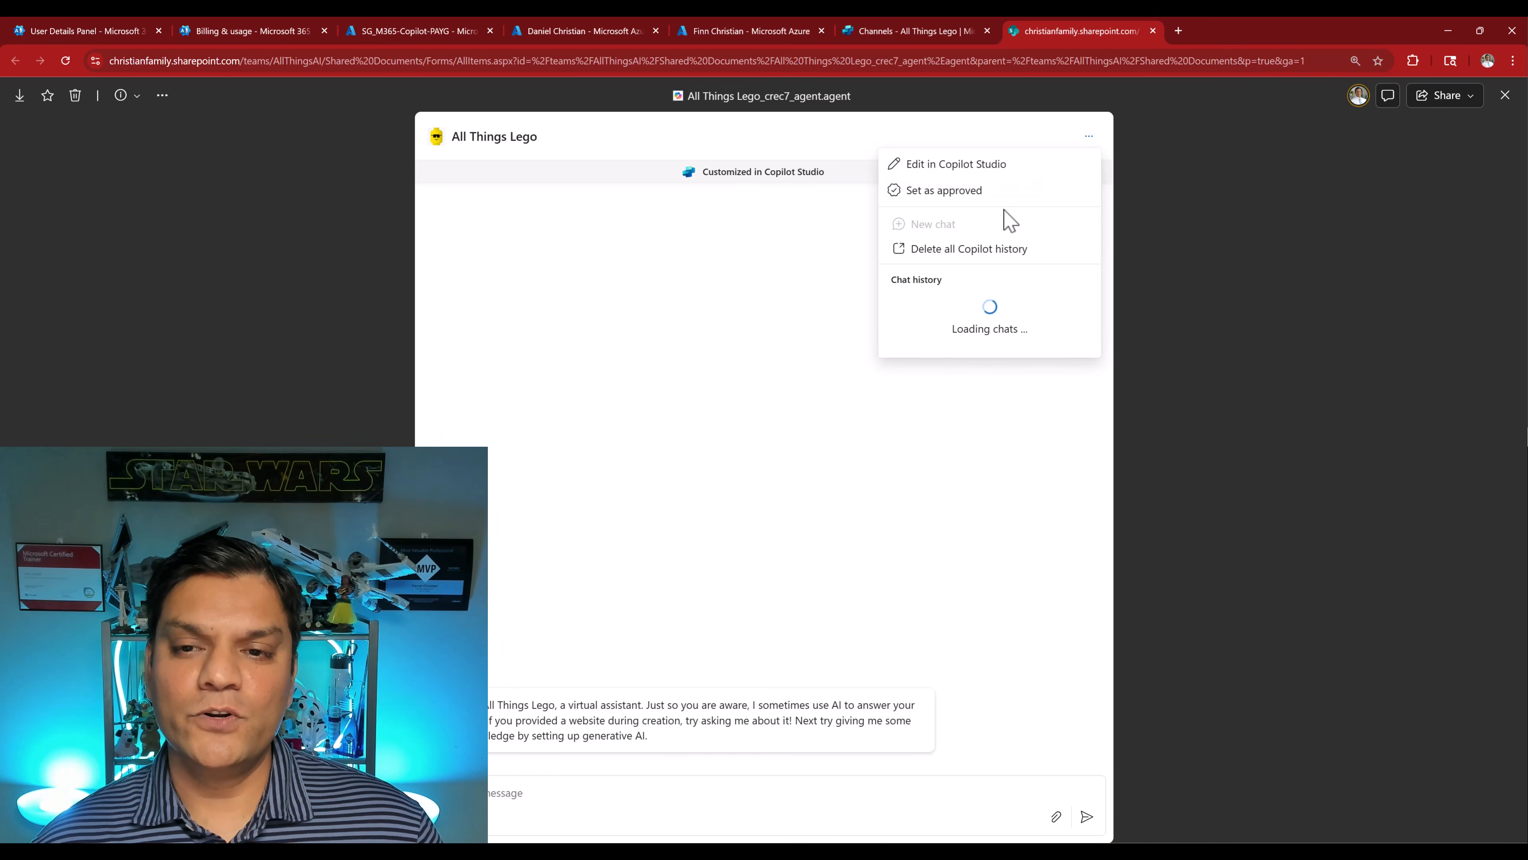
click(930, 191)
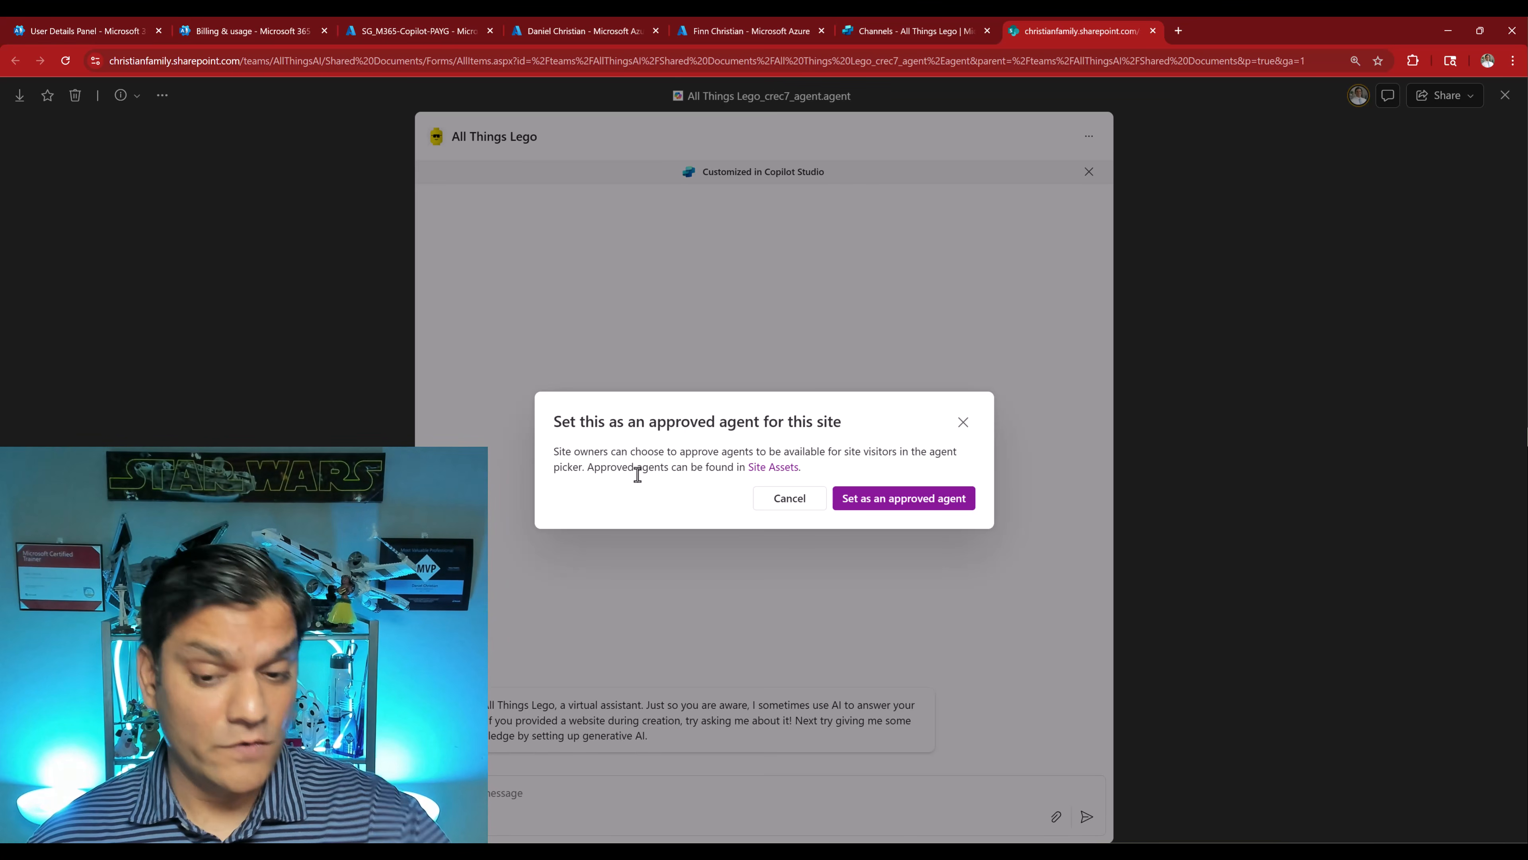
click(855, 506)
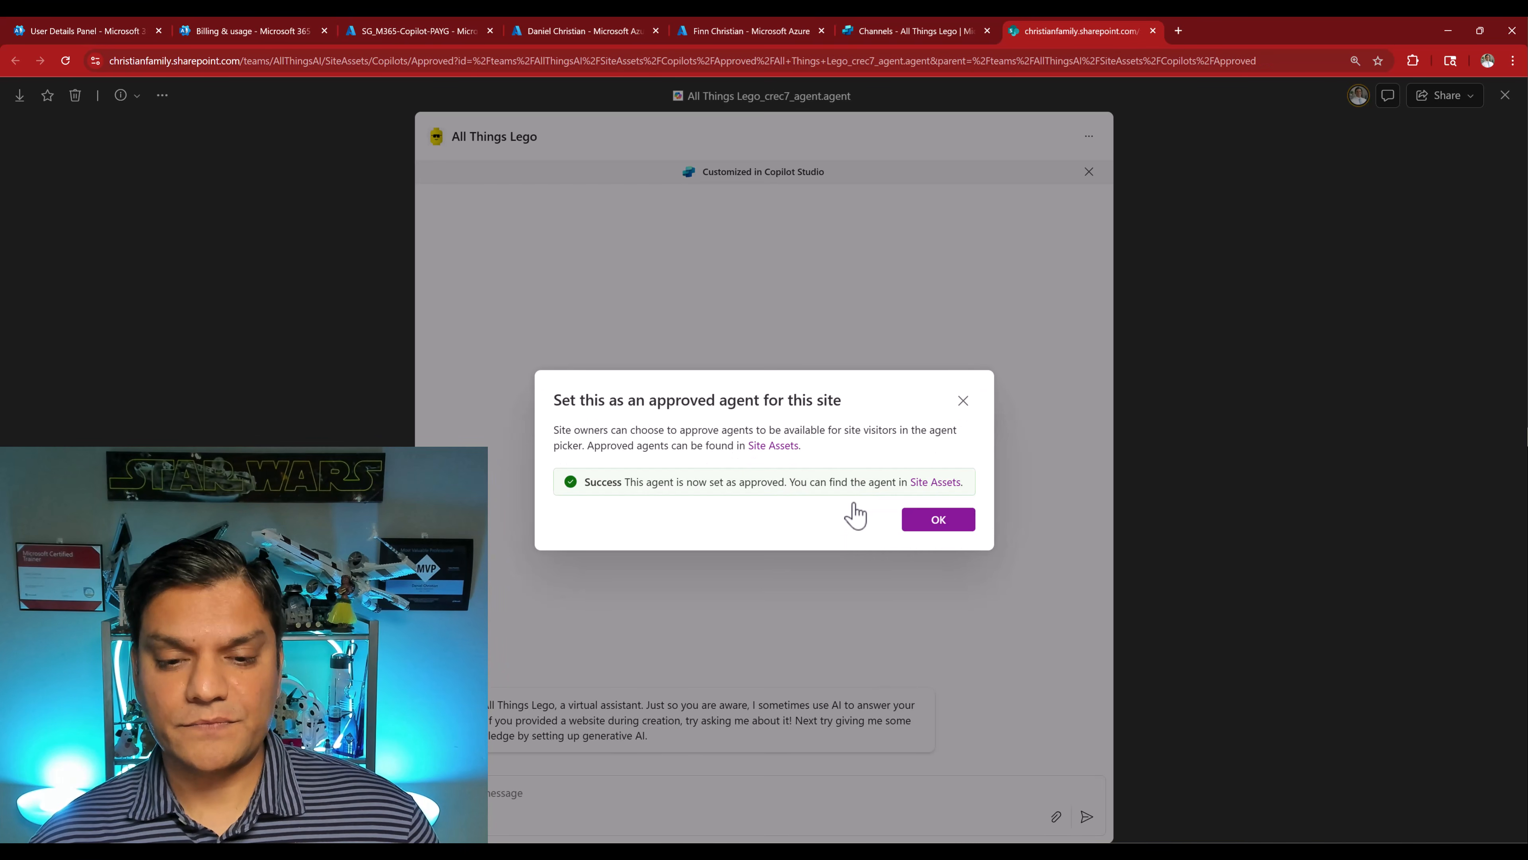
click(957, 522)
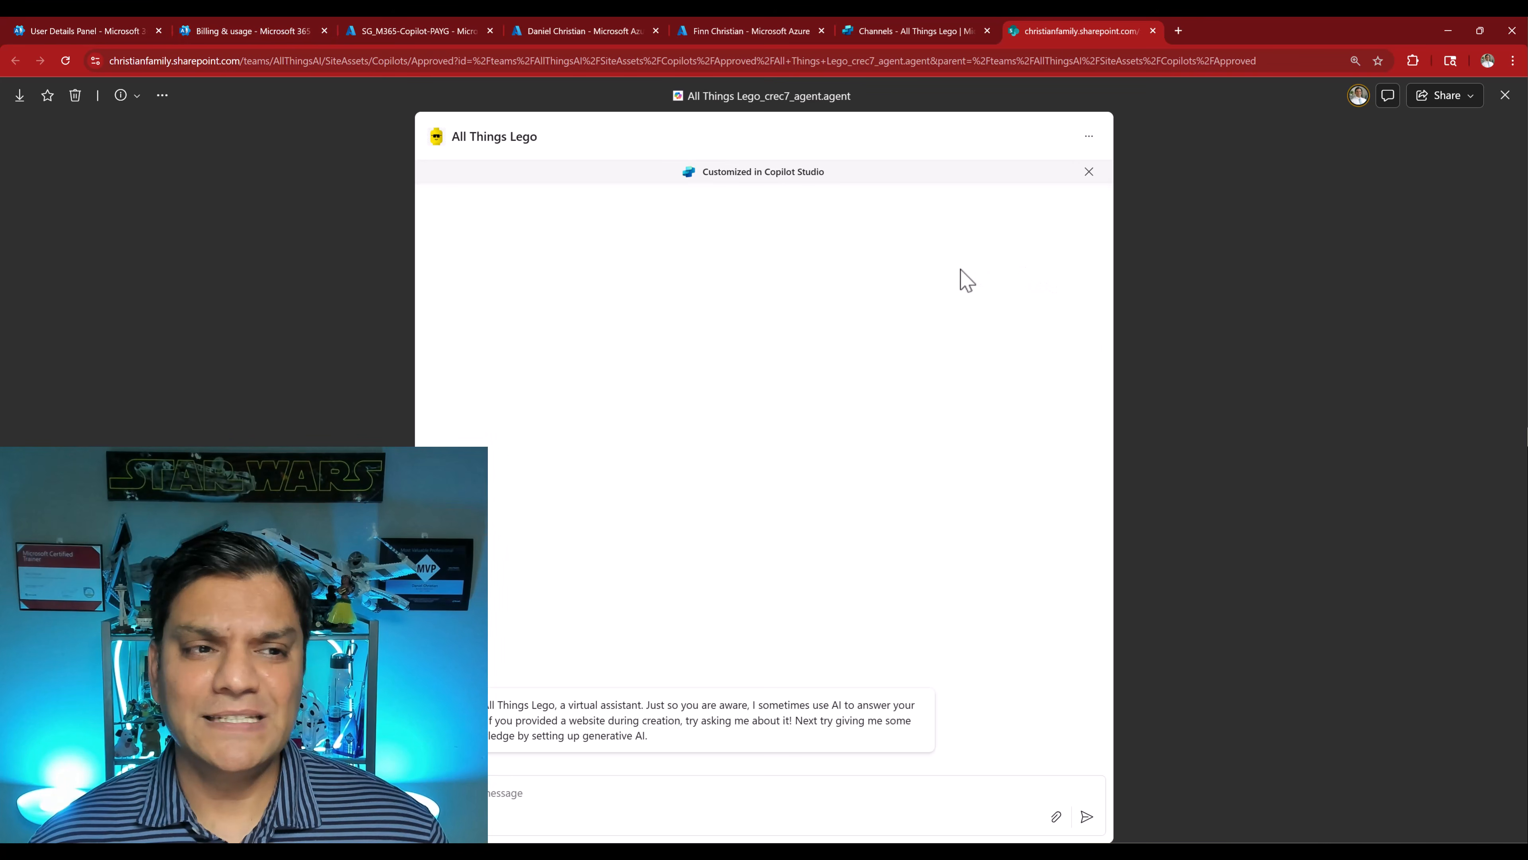
click(1502, 97)
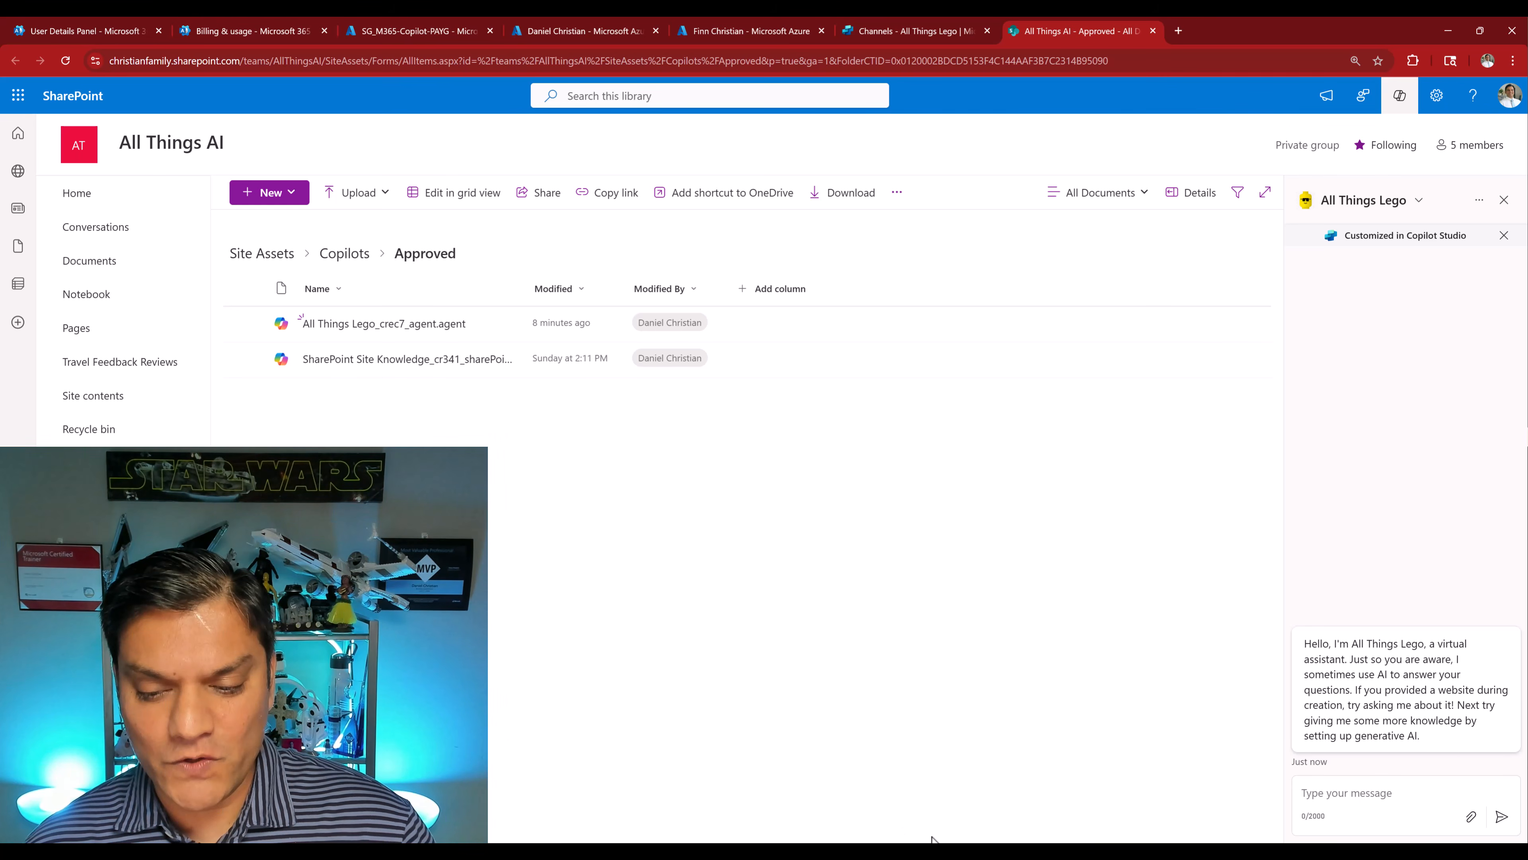
Switch back to the member's InPrivate window and check the All Things Lego chat and the list of approved agents
mouse_move(950, 851)
click(949, 821)
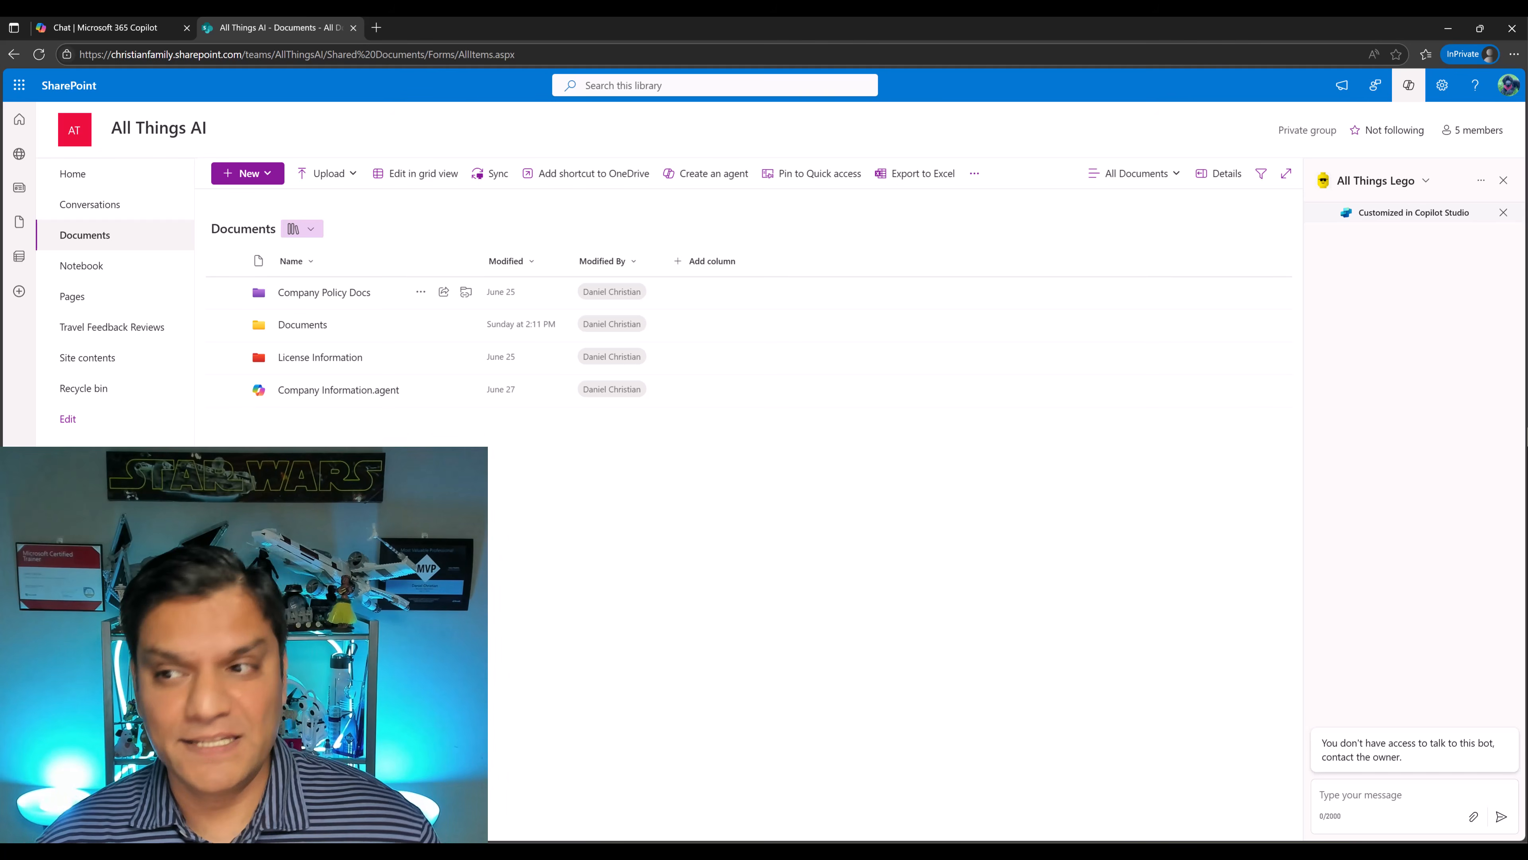
click(1407, 803)
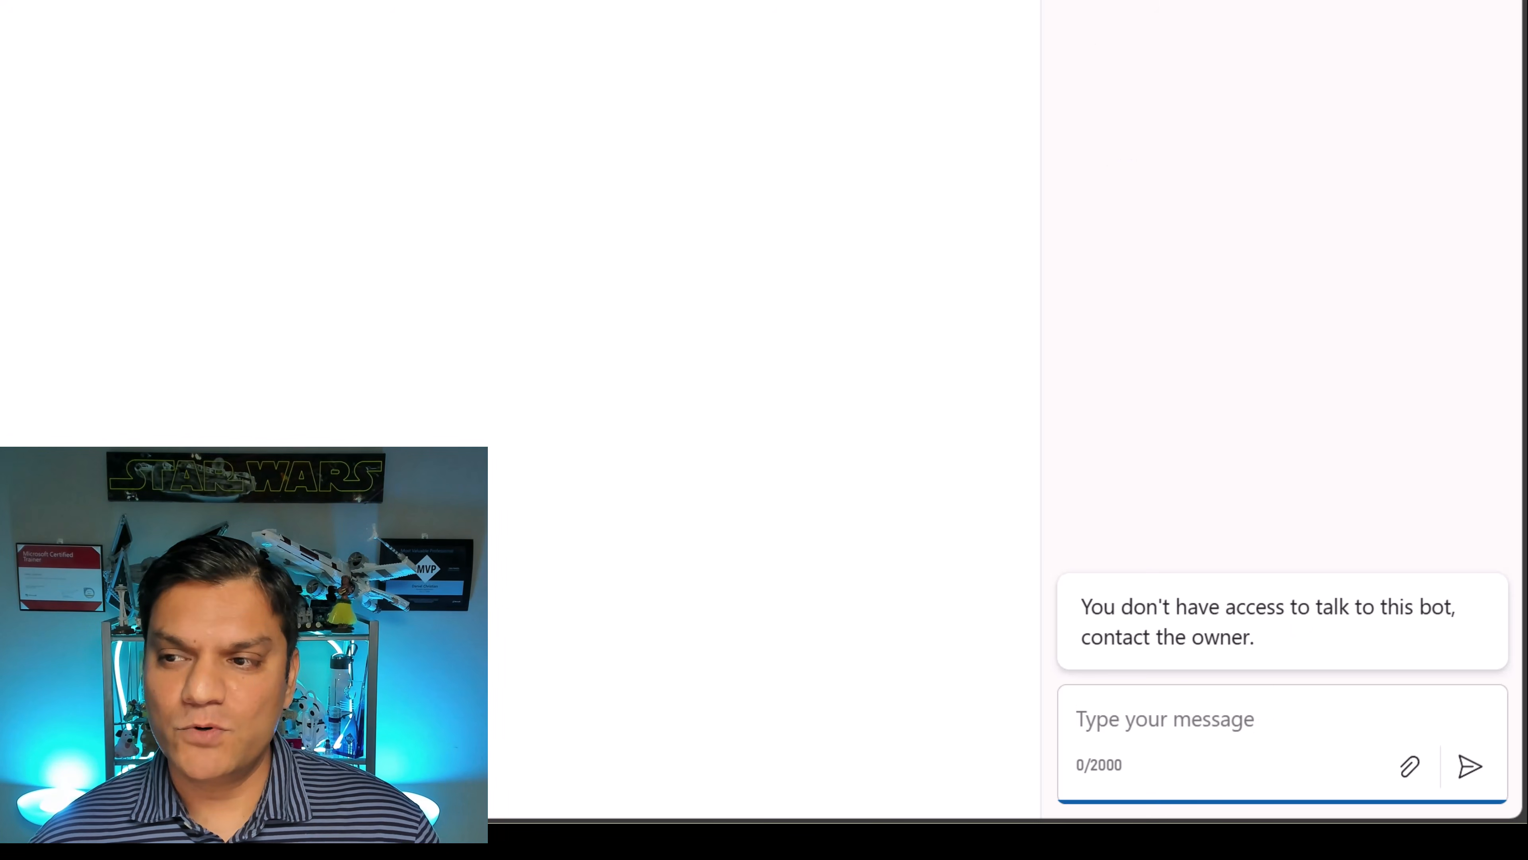
click(1423, 178)
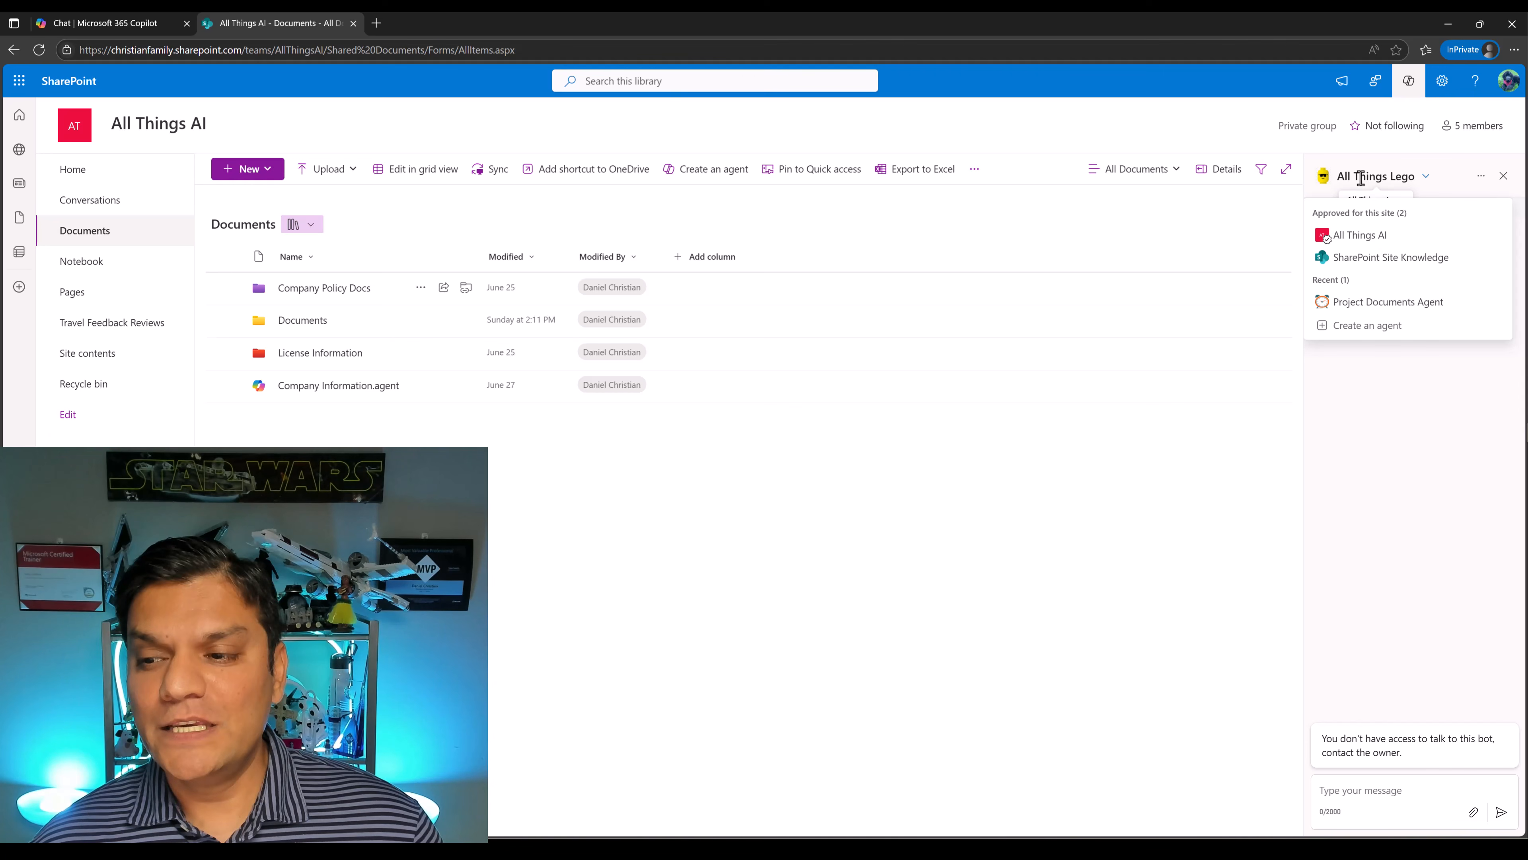
click(1395, 408)
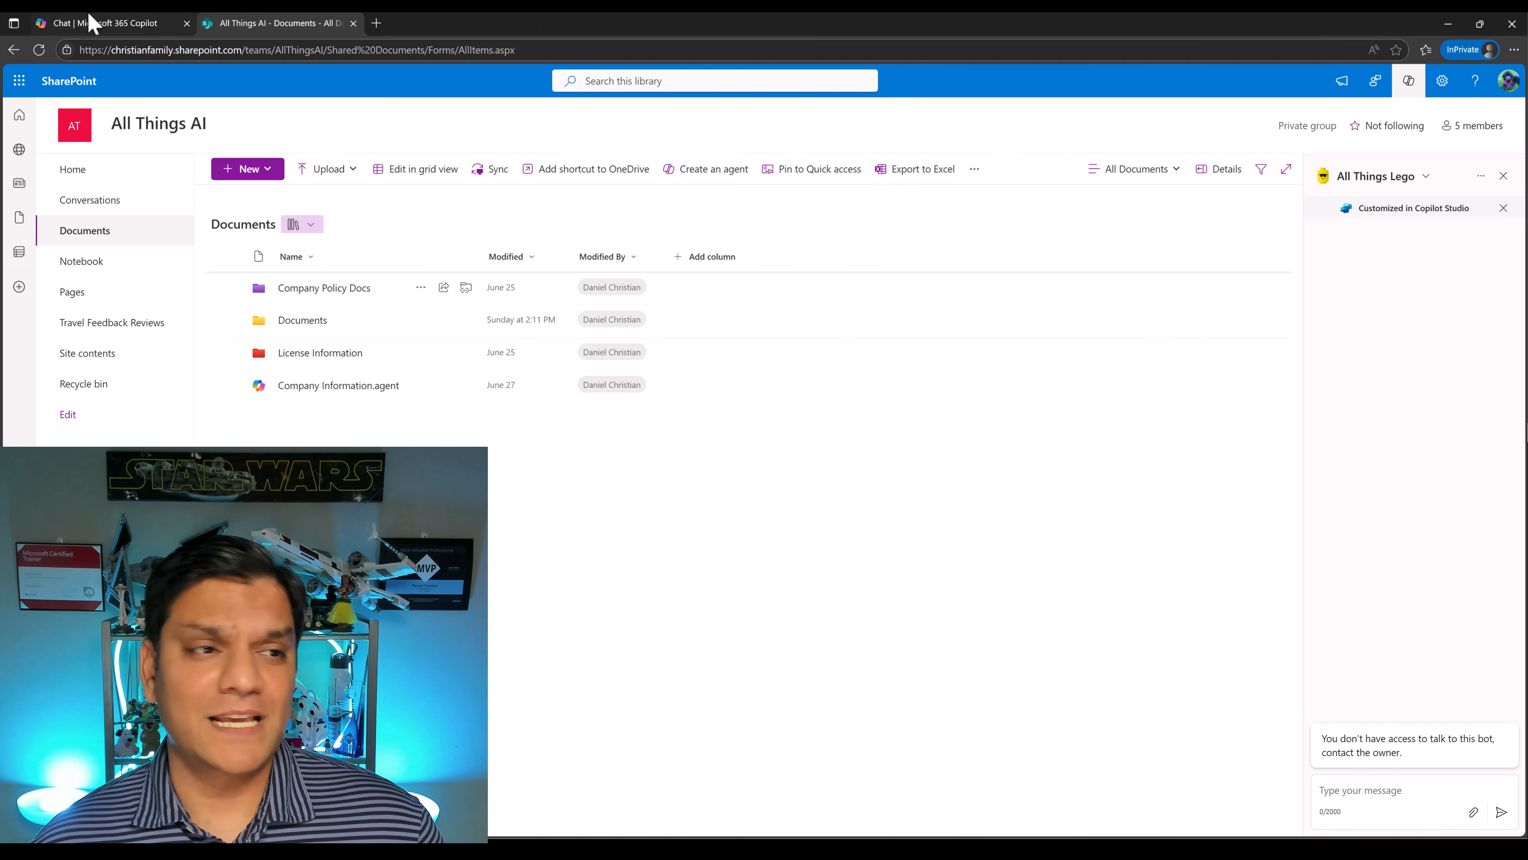
Reload the Documents library, reopen the site's agent pane and select All Things Lego from the approved agents for chatting
click(39, 50)
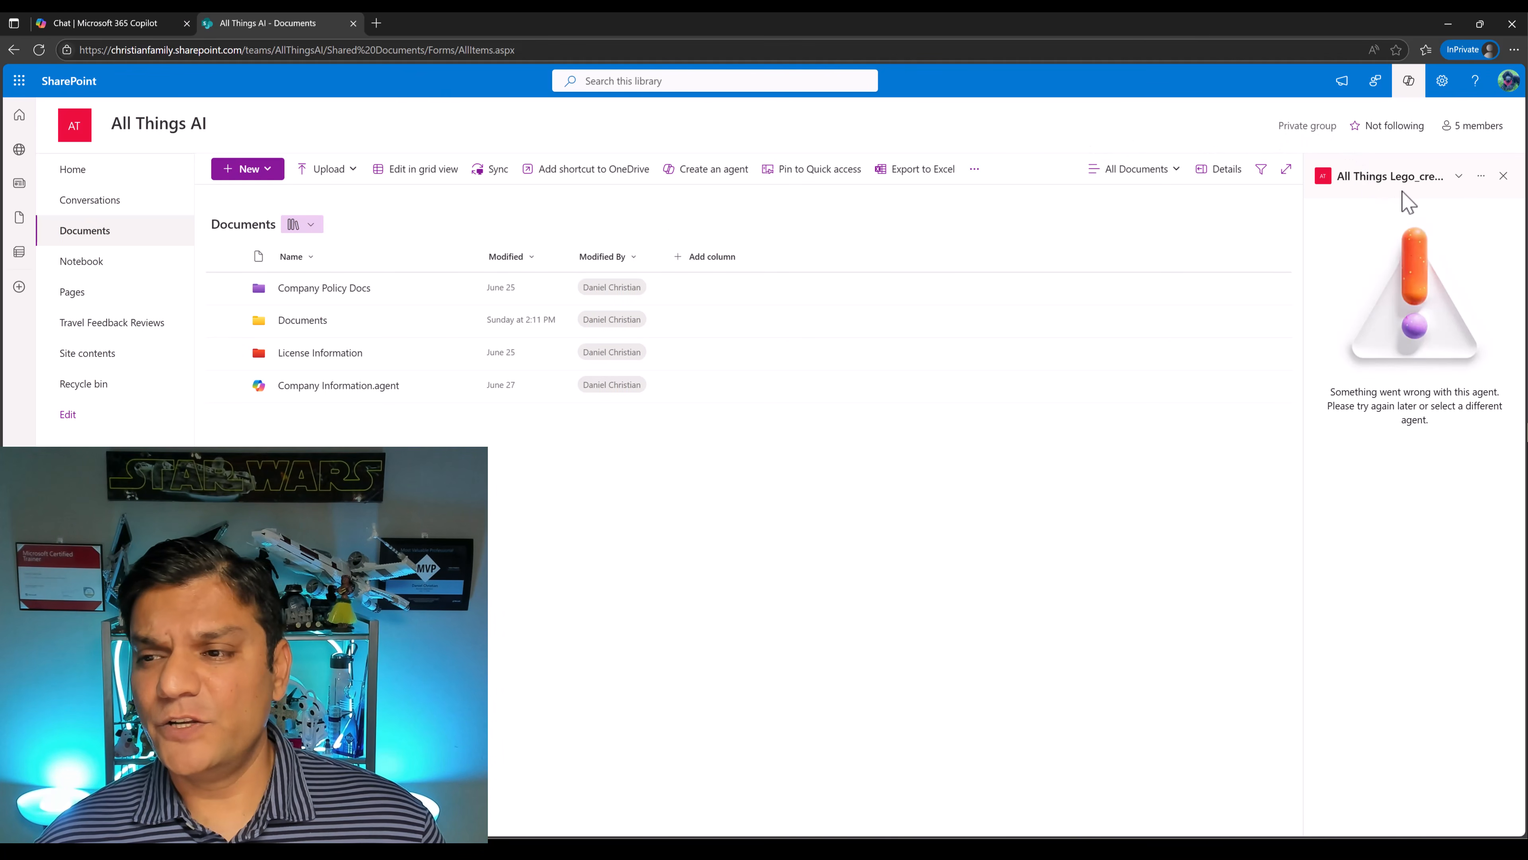
click(1503, 177)
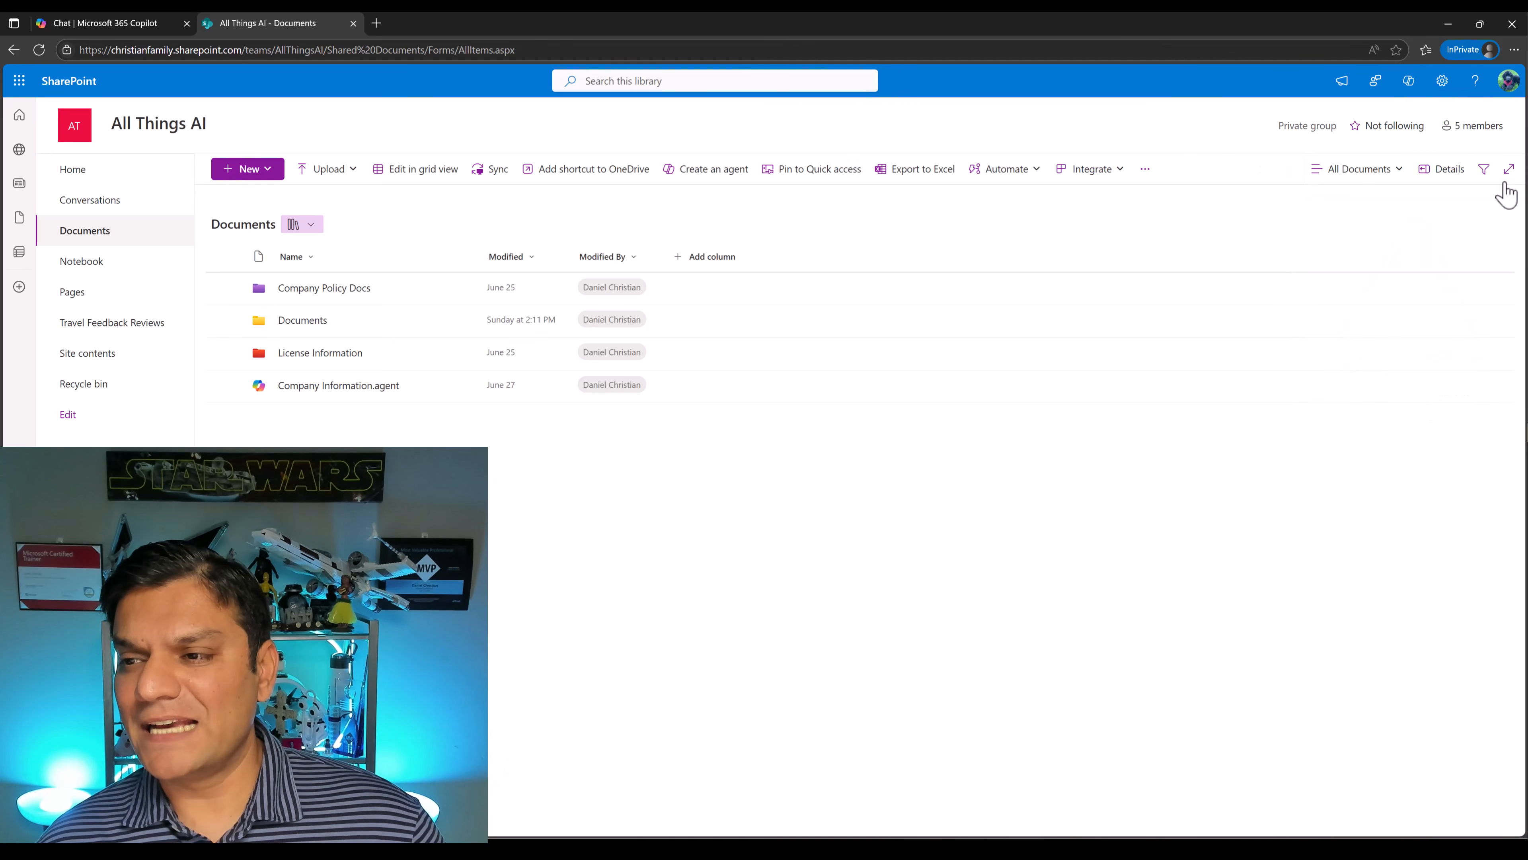
click(1407, 87)
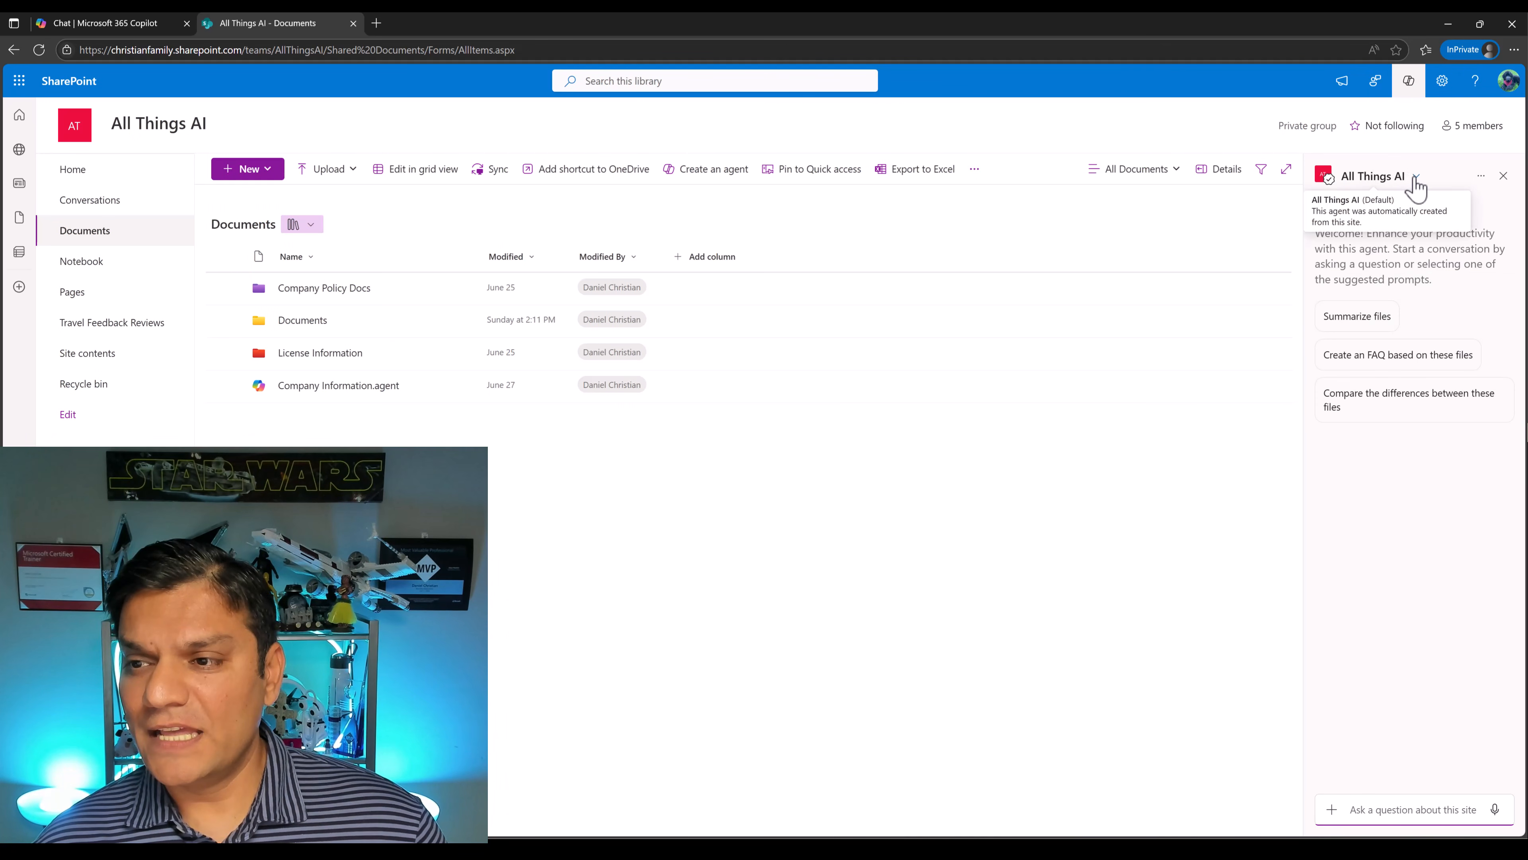
click(1415, 178)
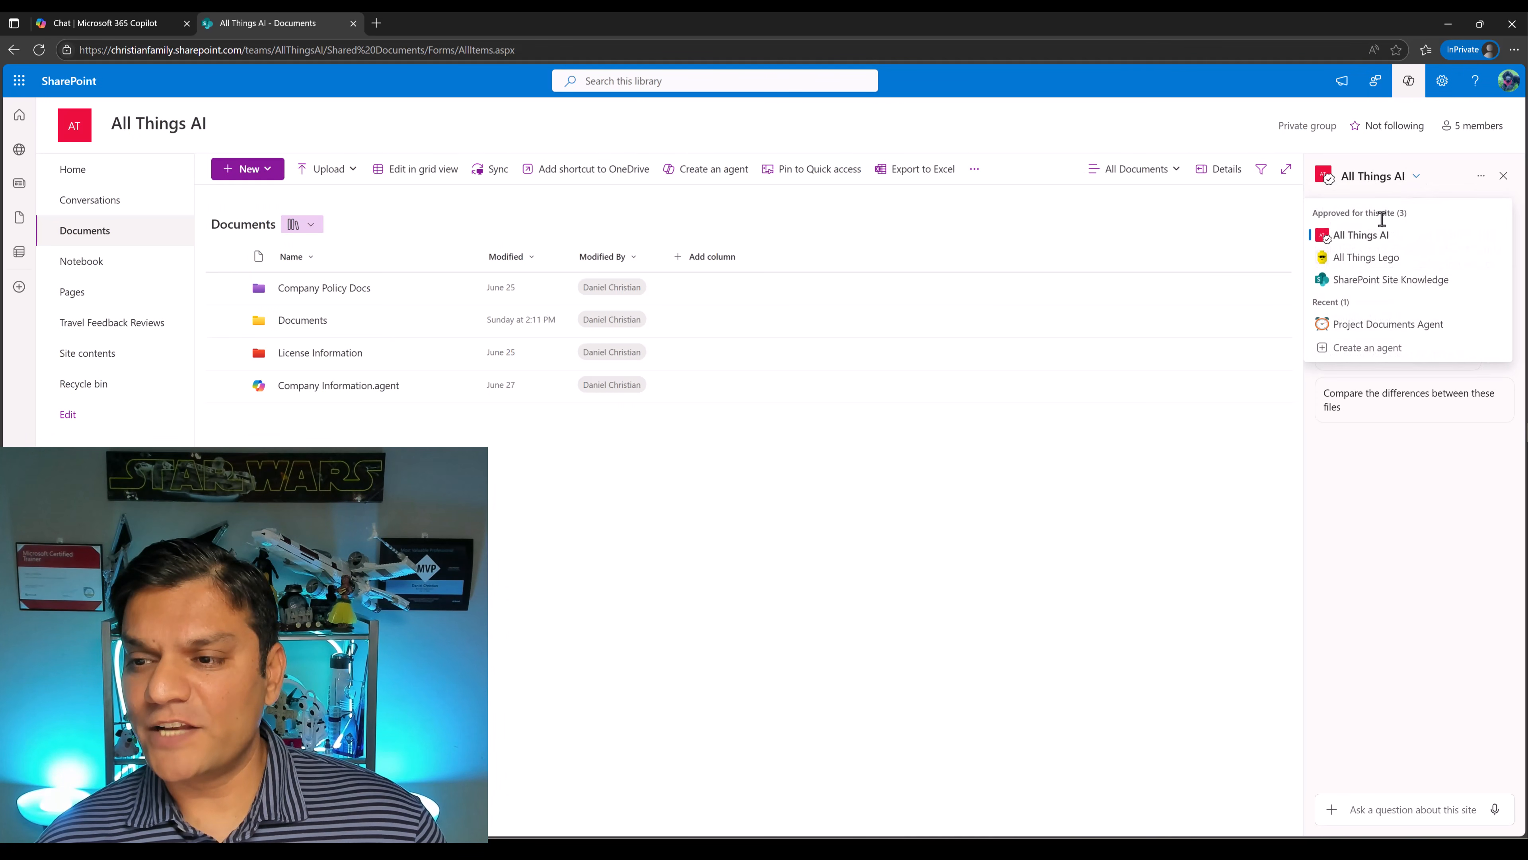
click(1356, 258)
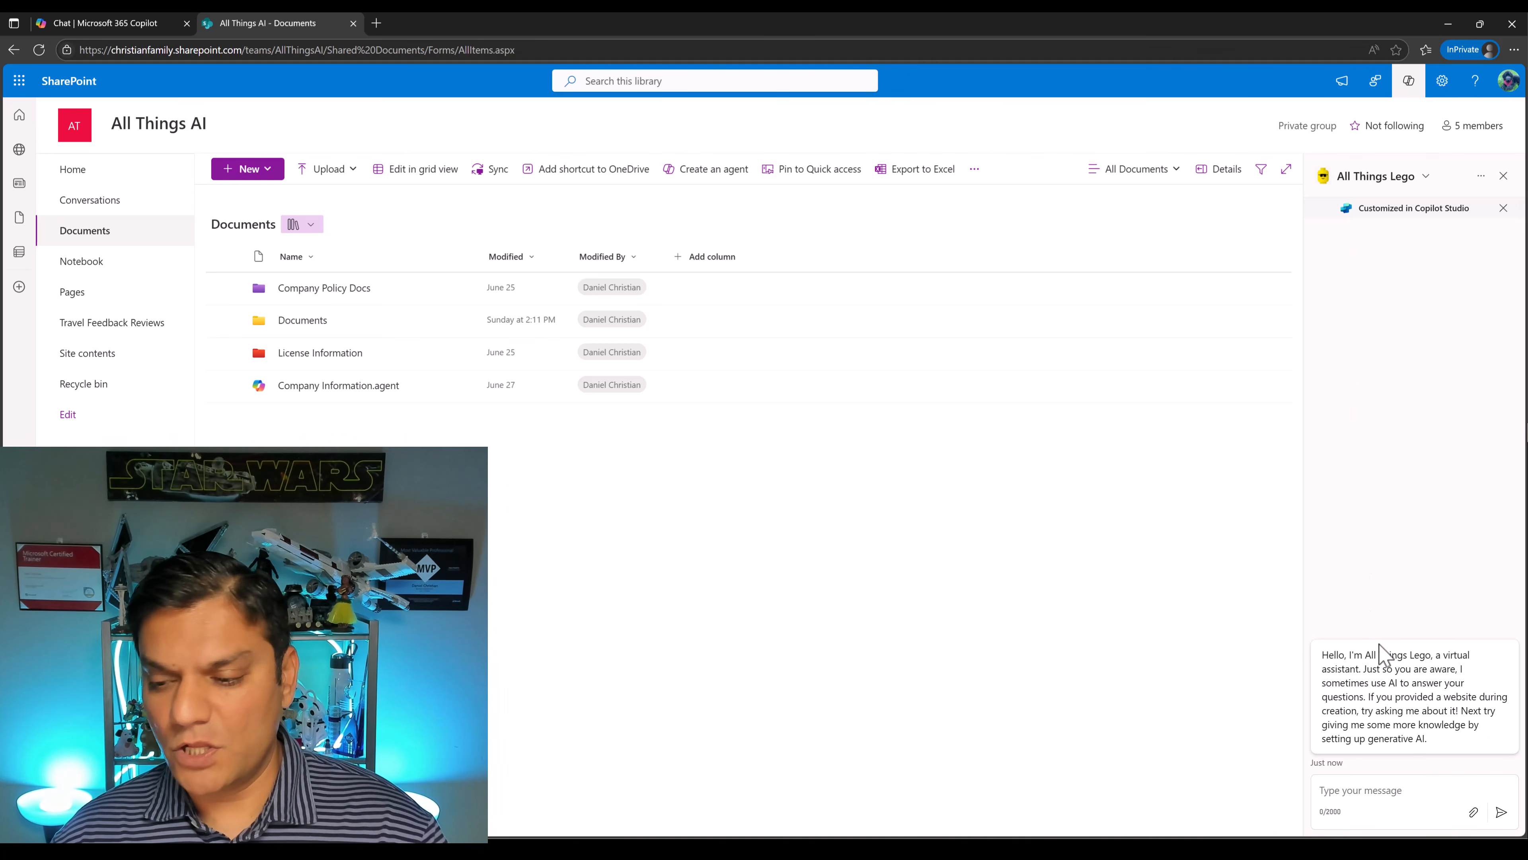
click(1389, 790)
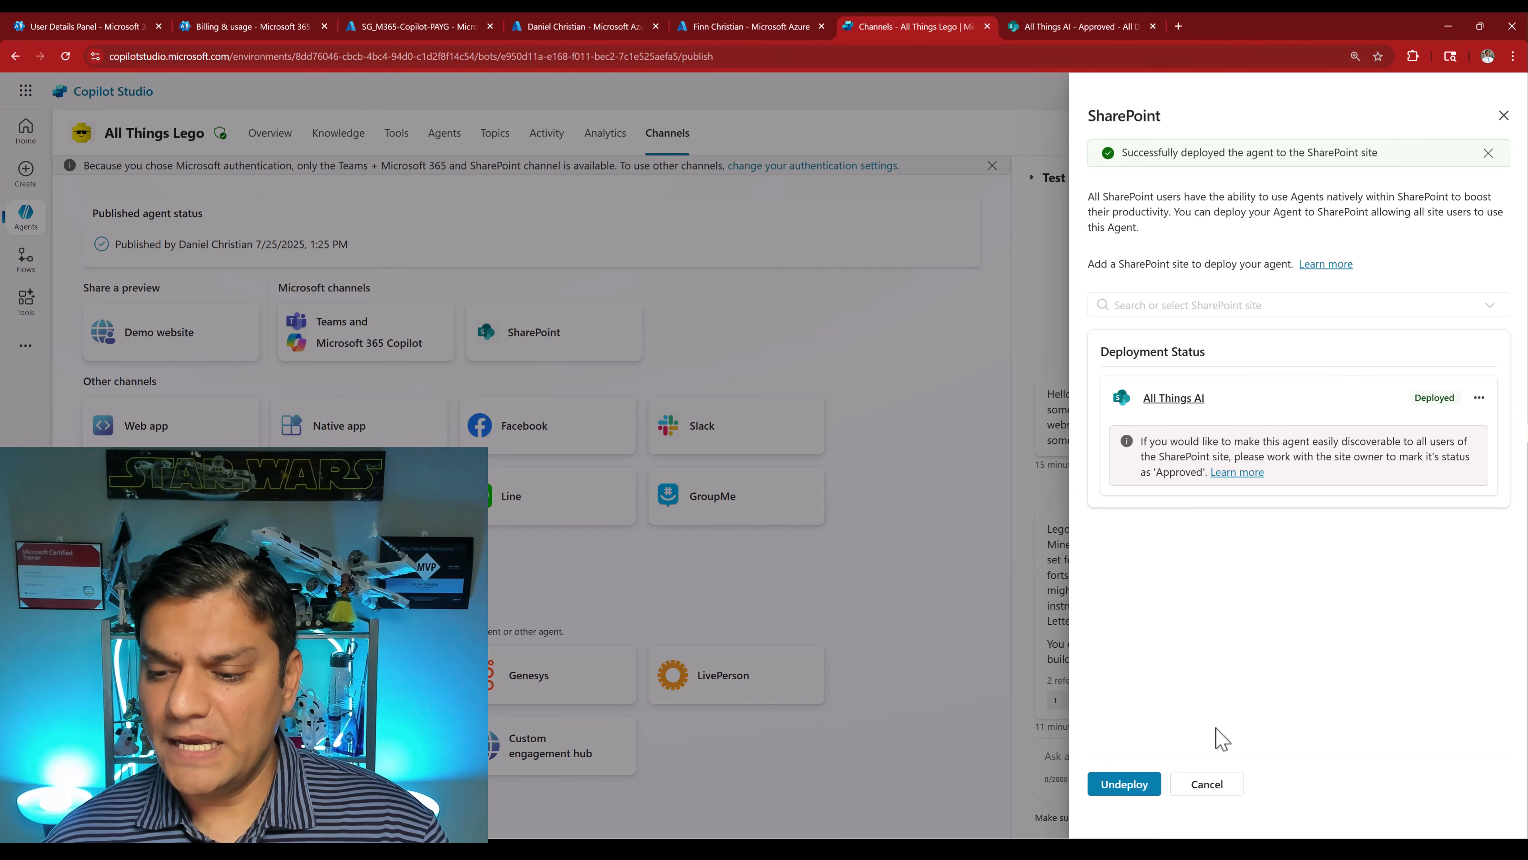
Copy the question "Hey give some information about Lego part #30331" from the Copilot Studio test chat and ask it in the member's All Things Lego chat
click(1208, 782)
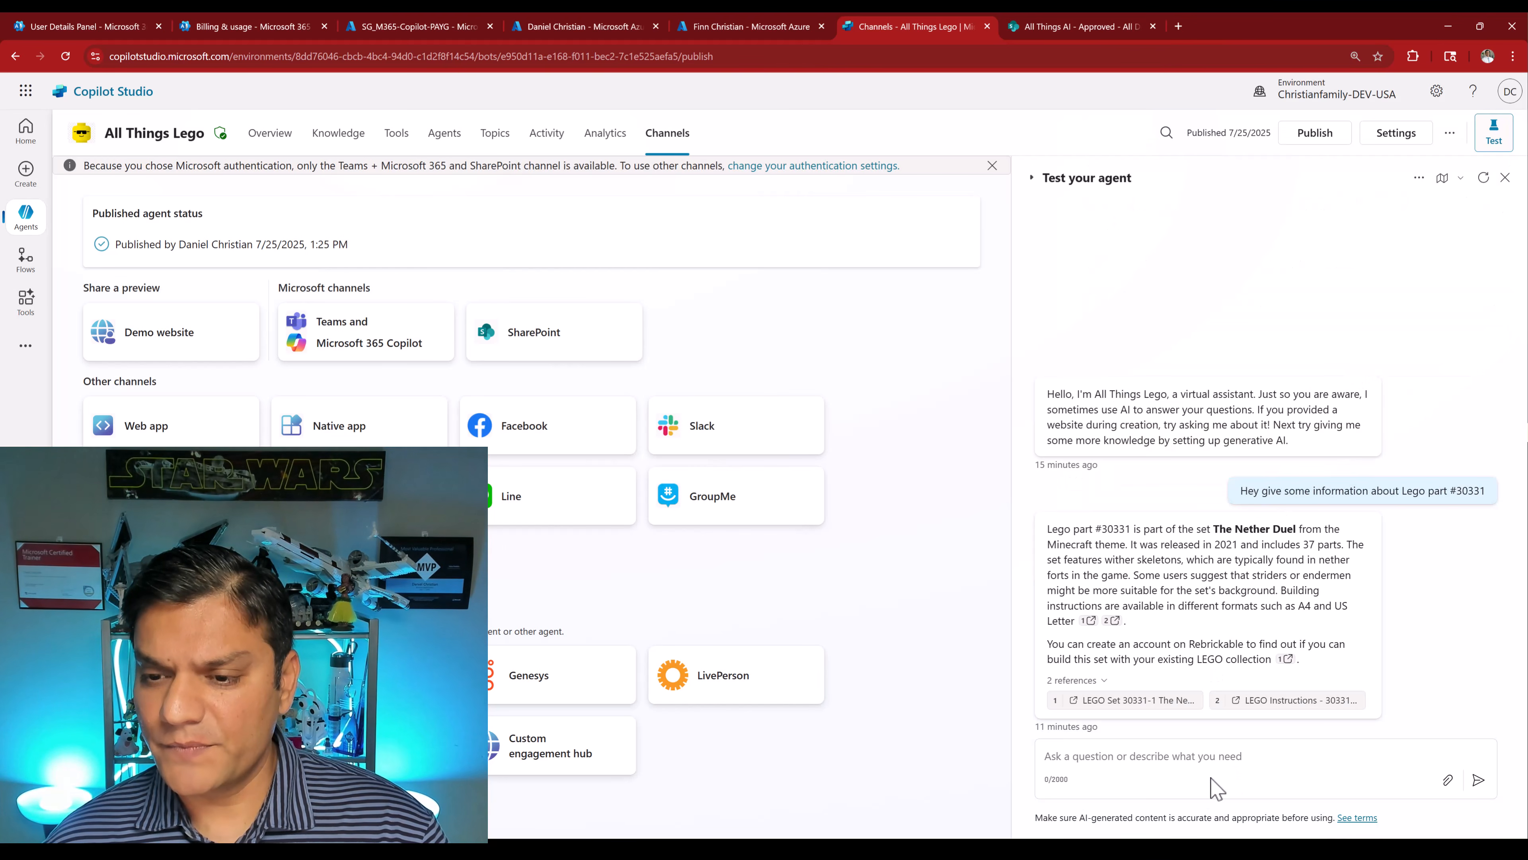
triple_click(1311, 492)
key(ctrl+c)
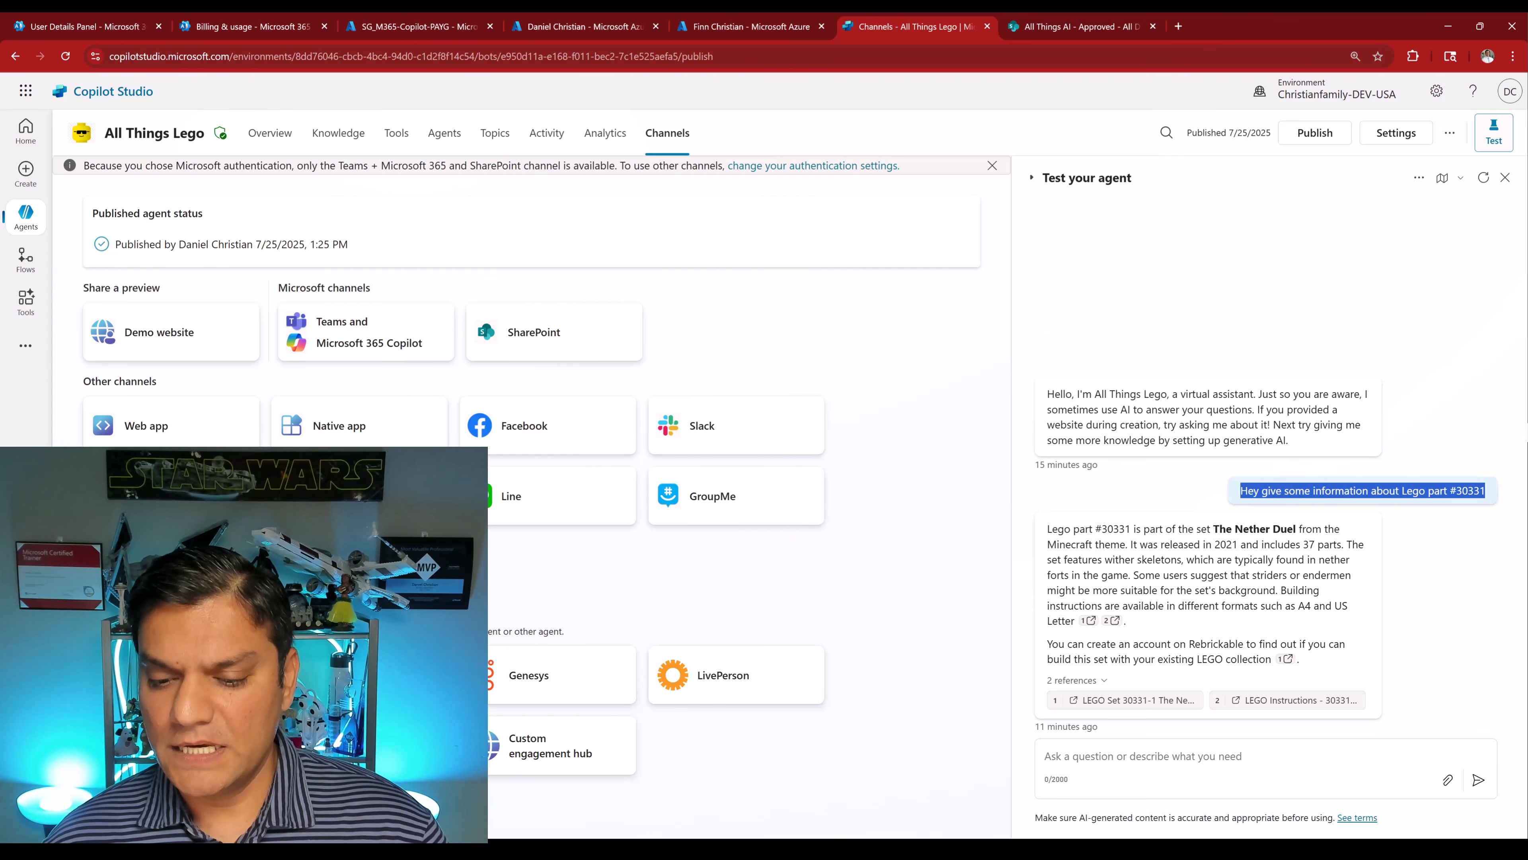
click(949, 792)
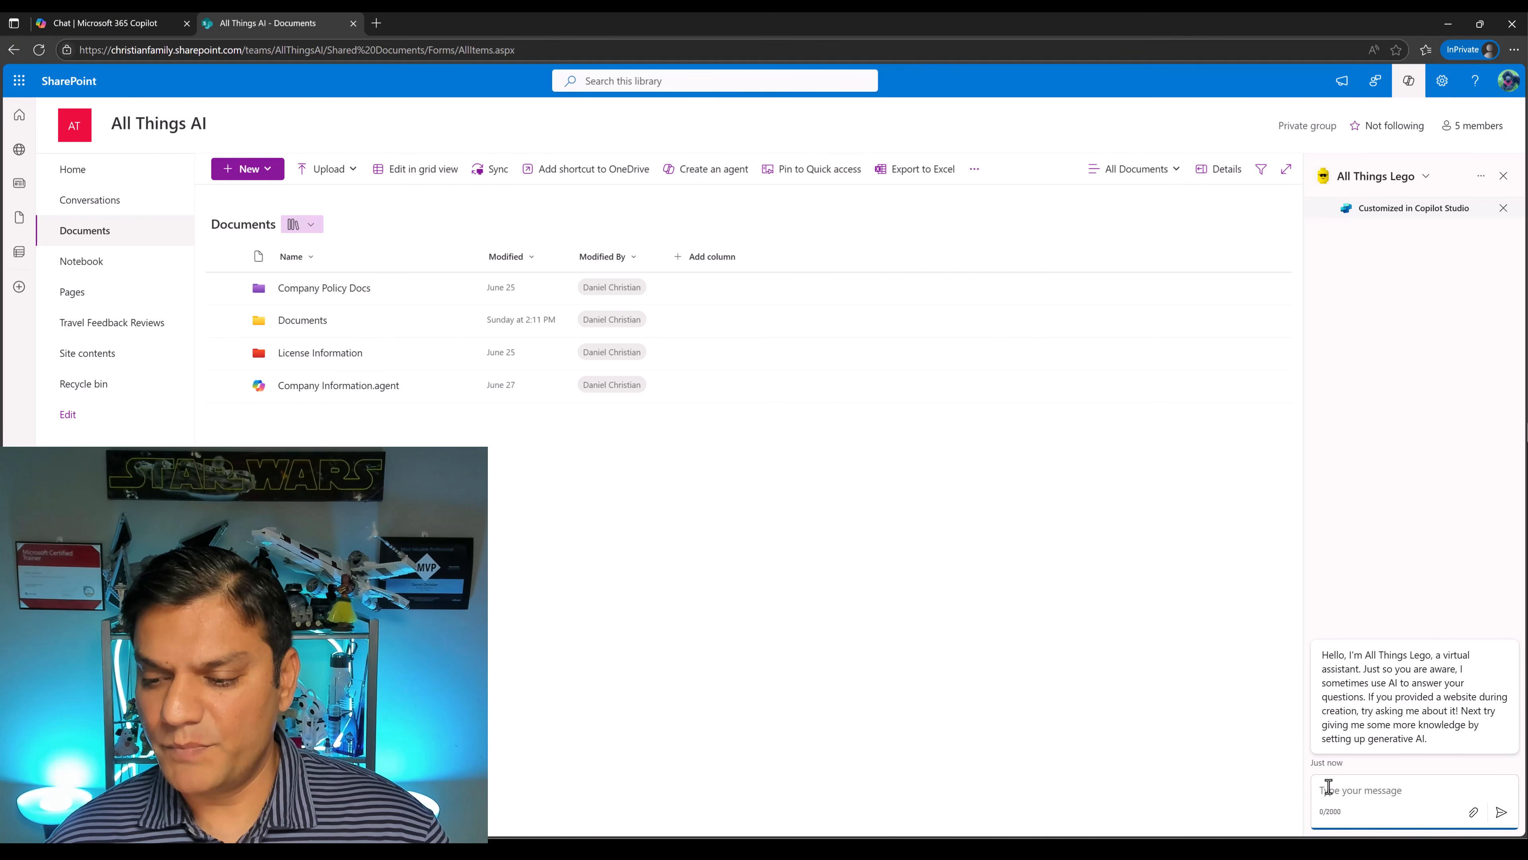
key(ctrl+v)
key(Return)
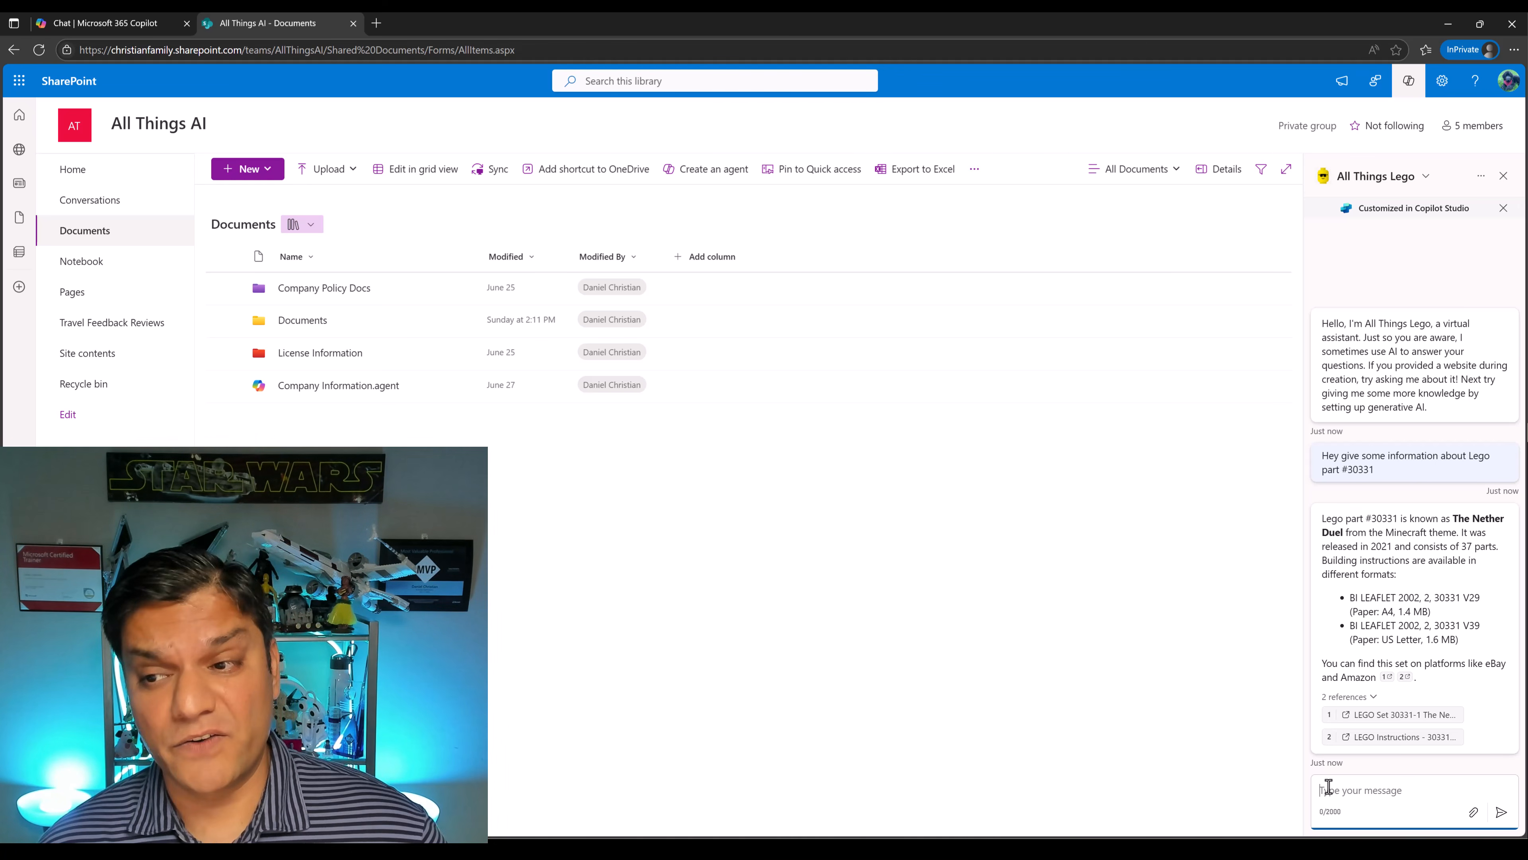
click(1227, 692)
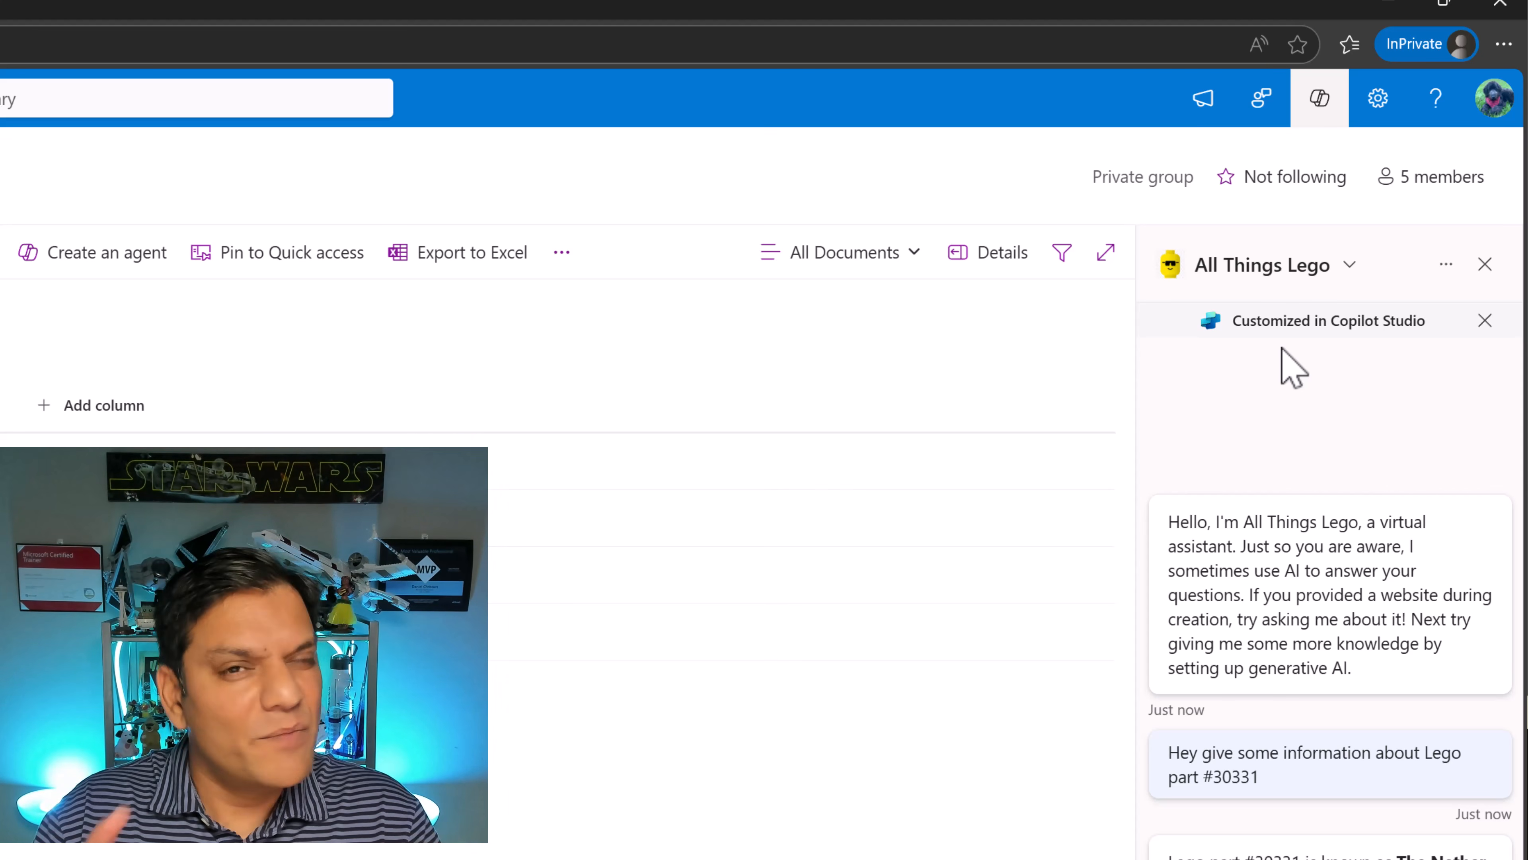
As the member, switch the agent pane to the recent Project Documents Agent and check its available options
click(1356, 273)
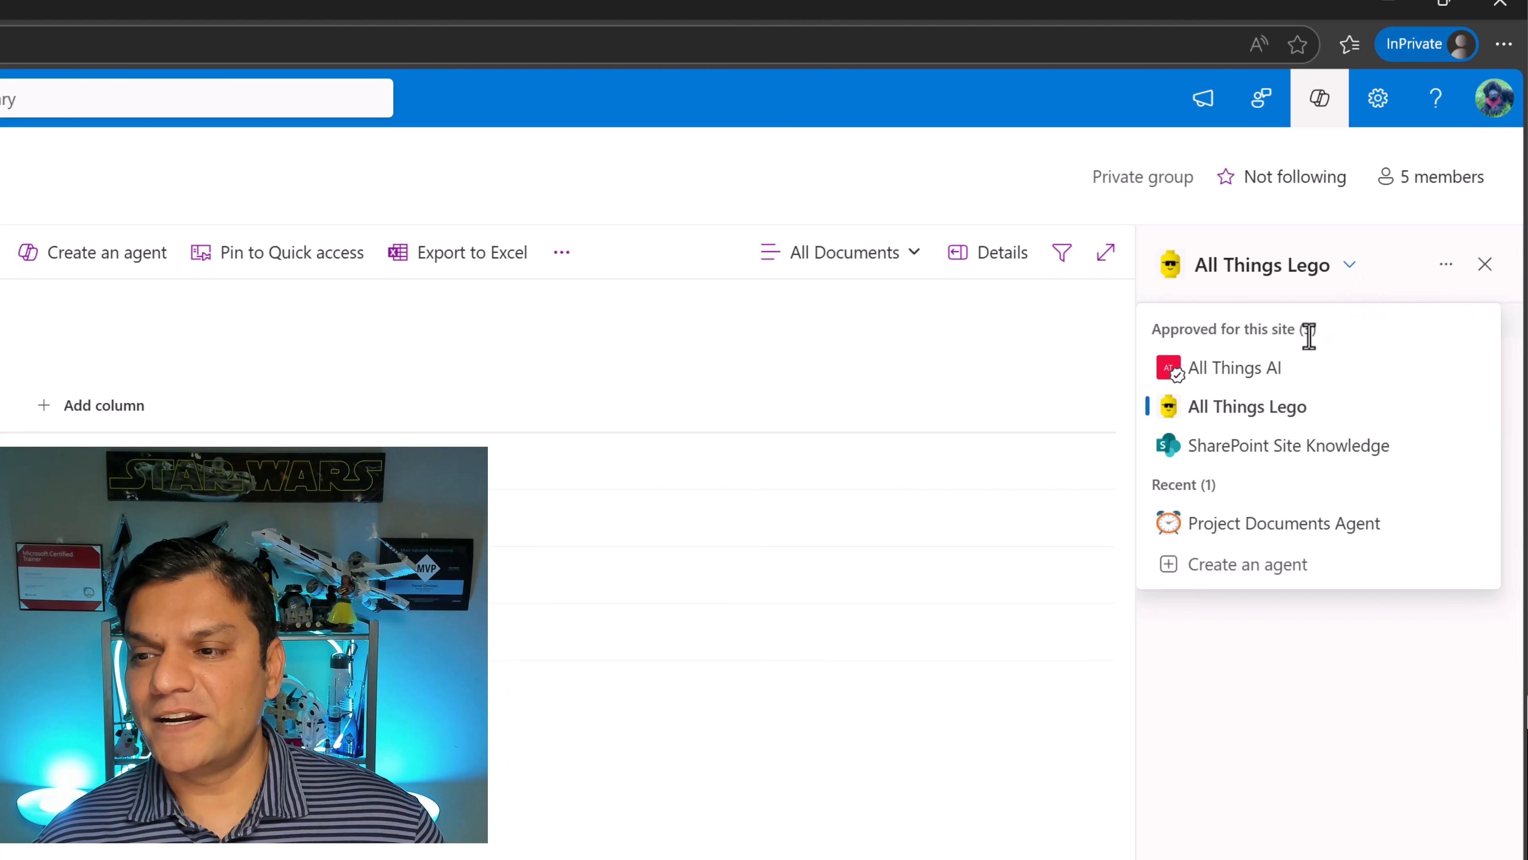
click(1211, 524)
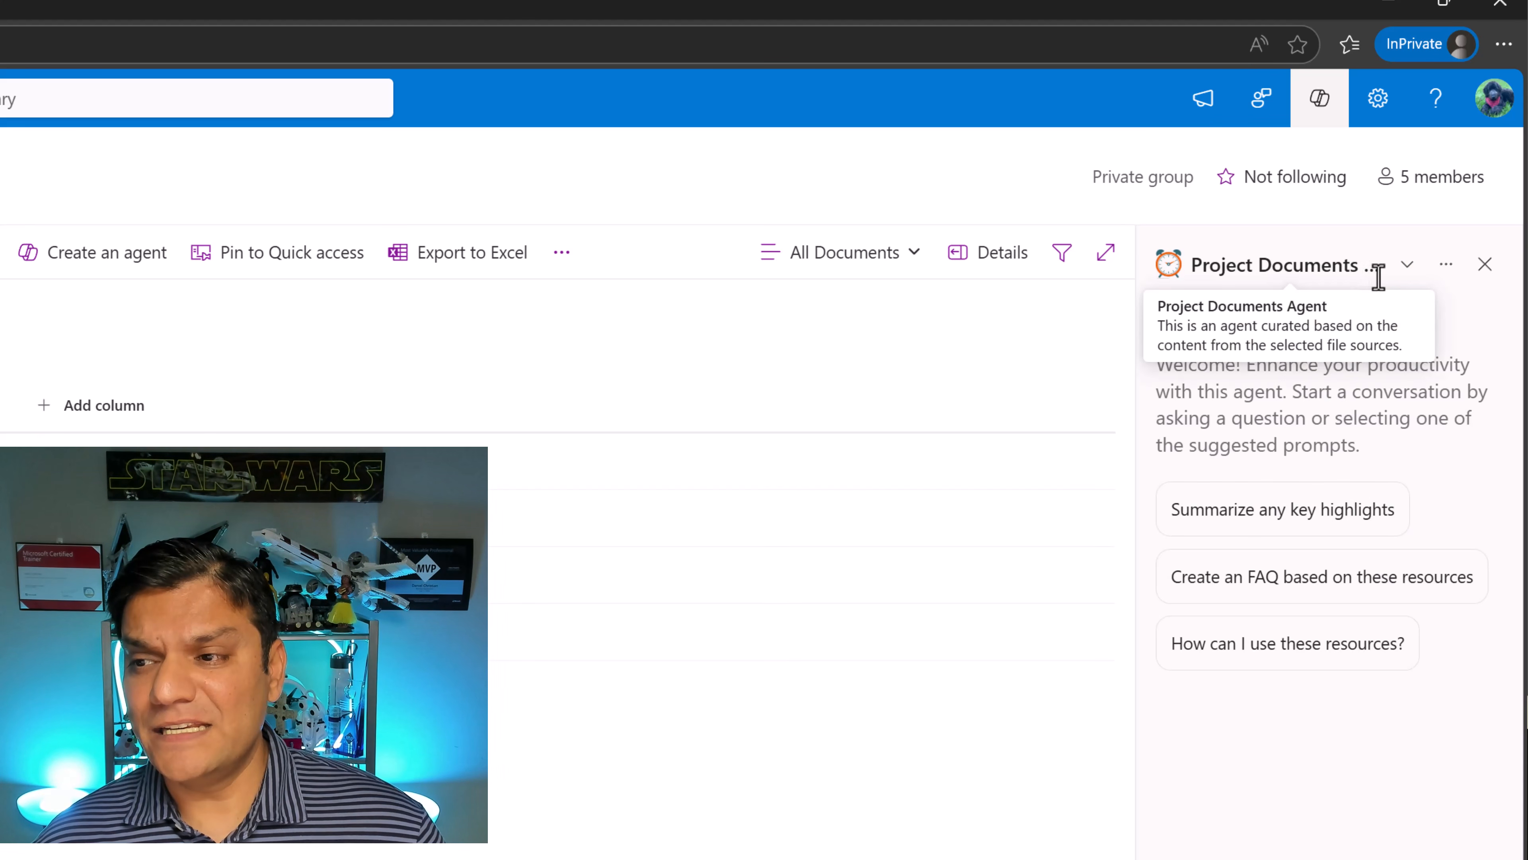
click(1446, 265)
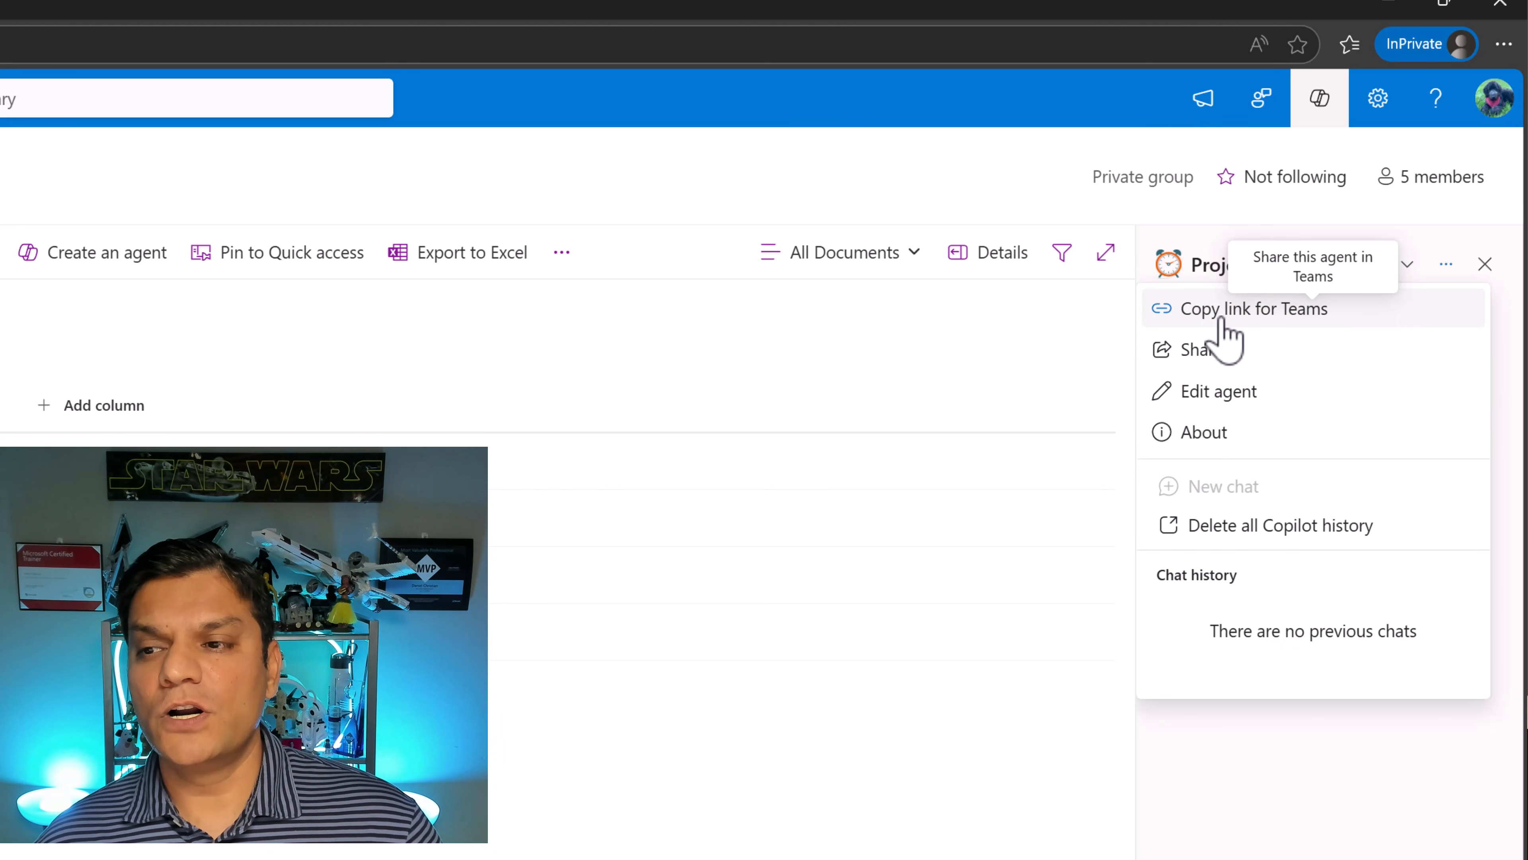
click(1357, 810)
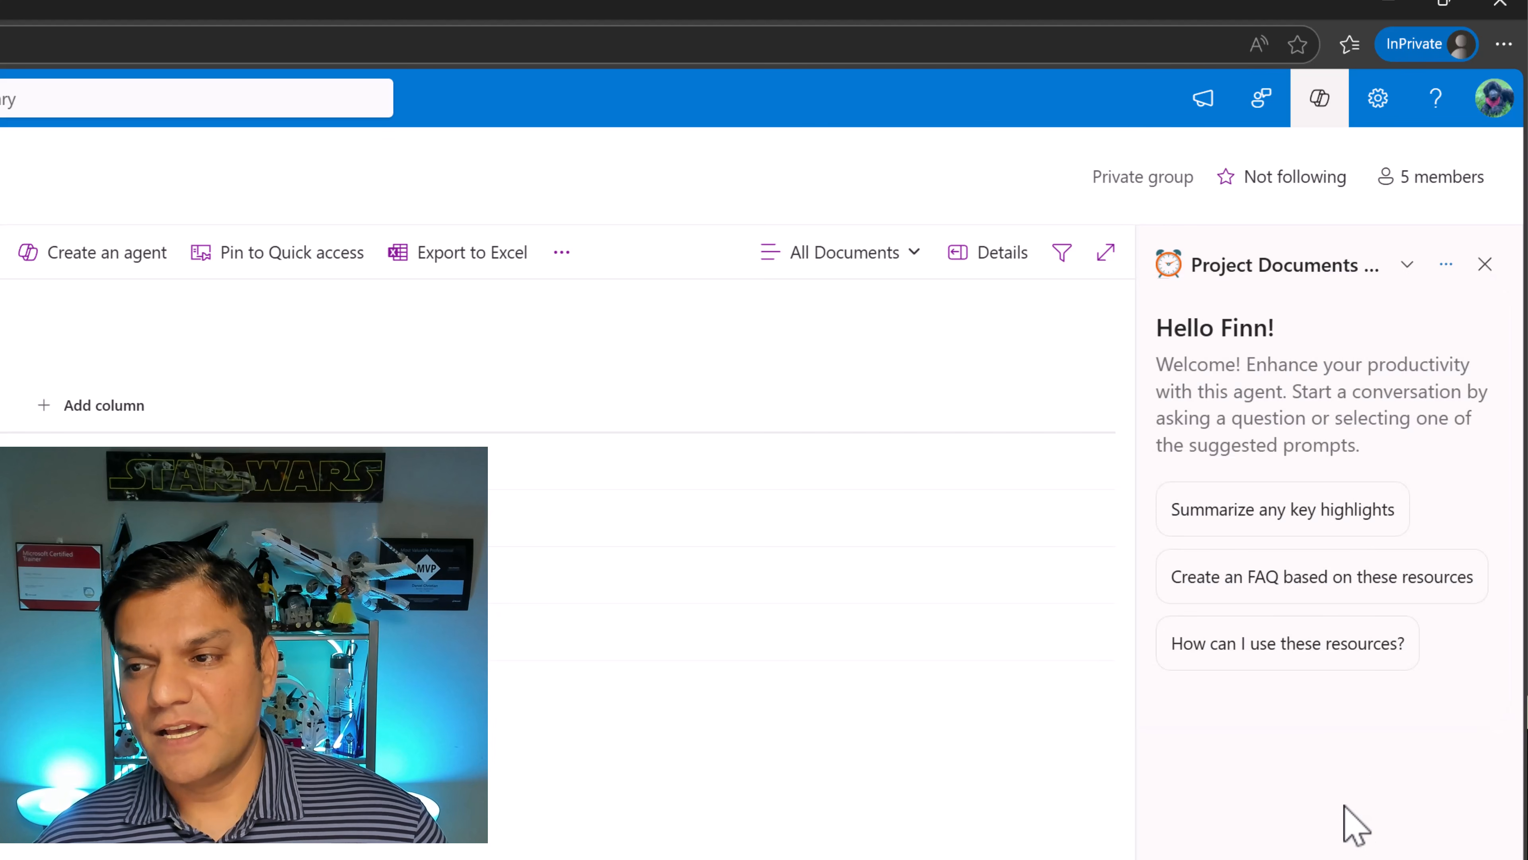
Switch the member's pane back to All Things Lego, try to edit the agent in Copilot Studio, and close the page that opens
click(1402, 267)
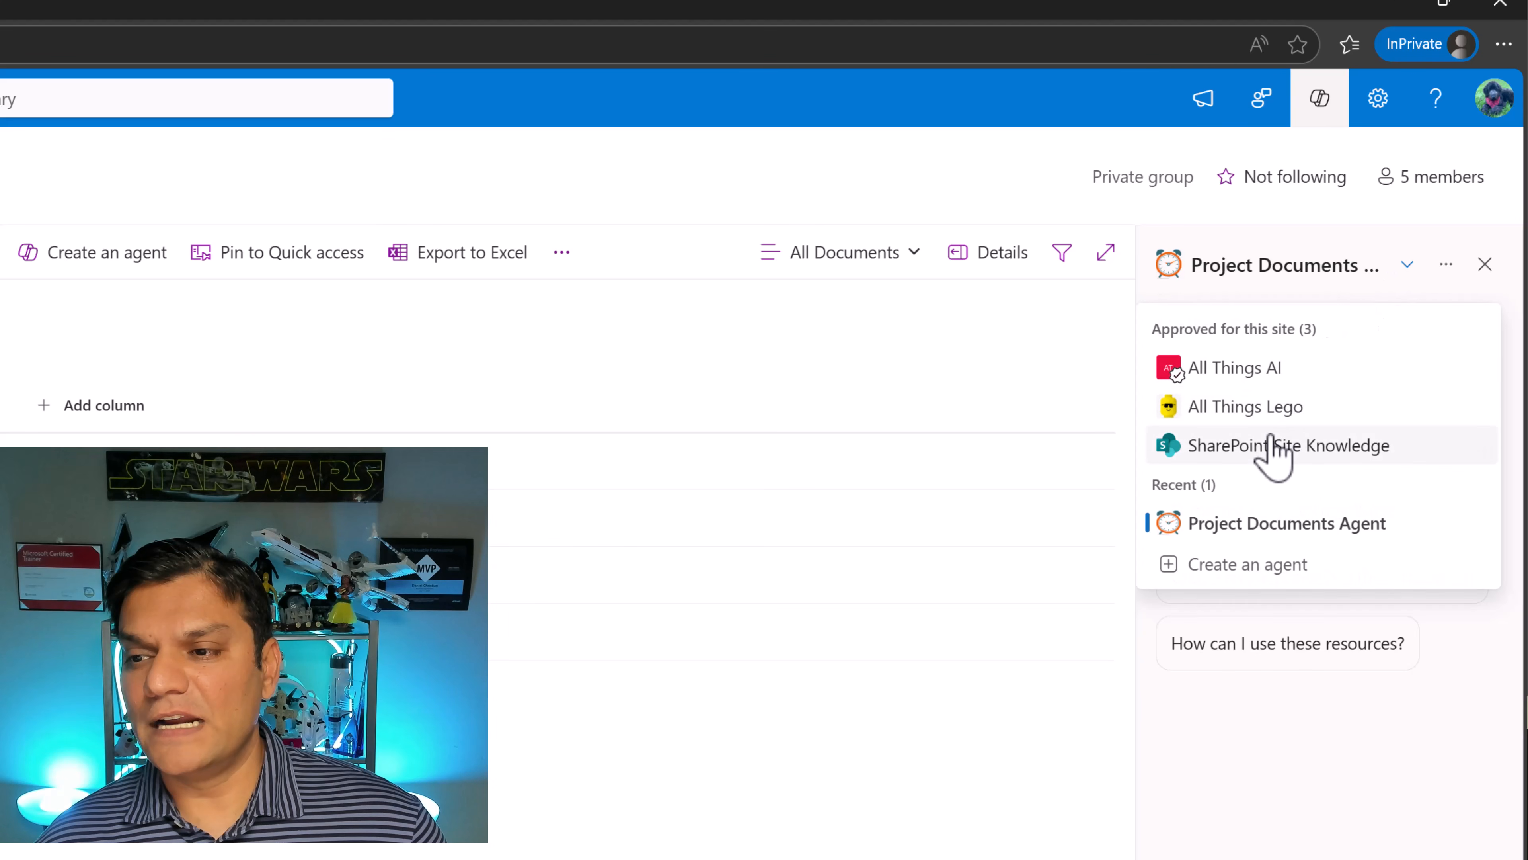
key(Escape)
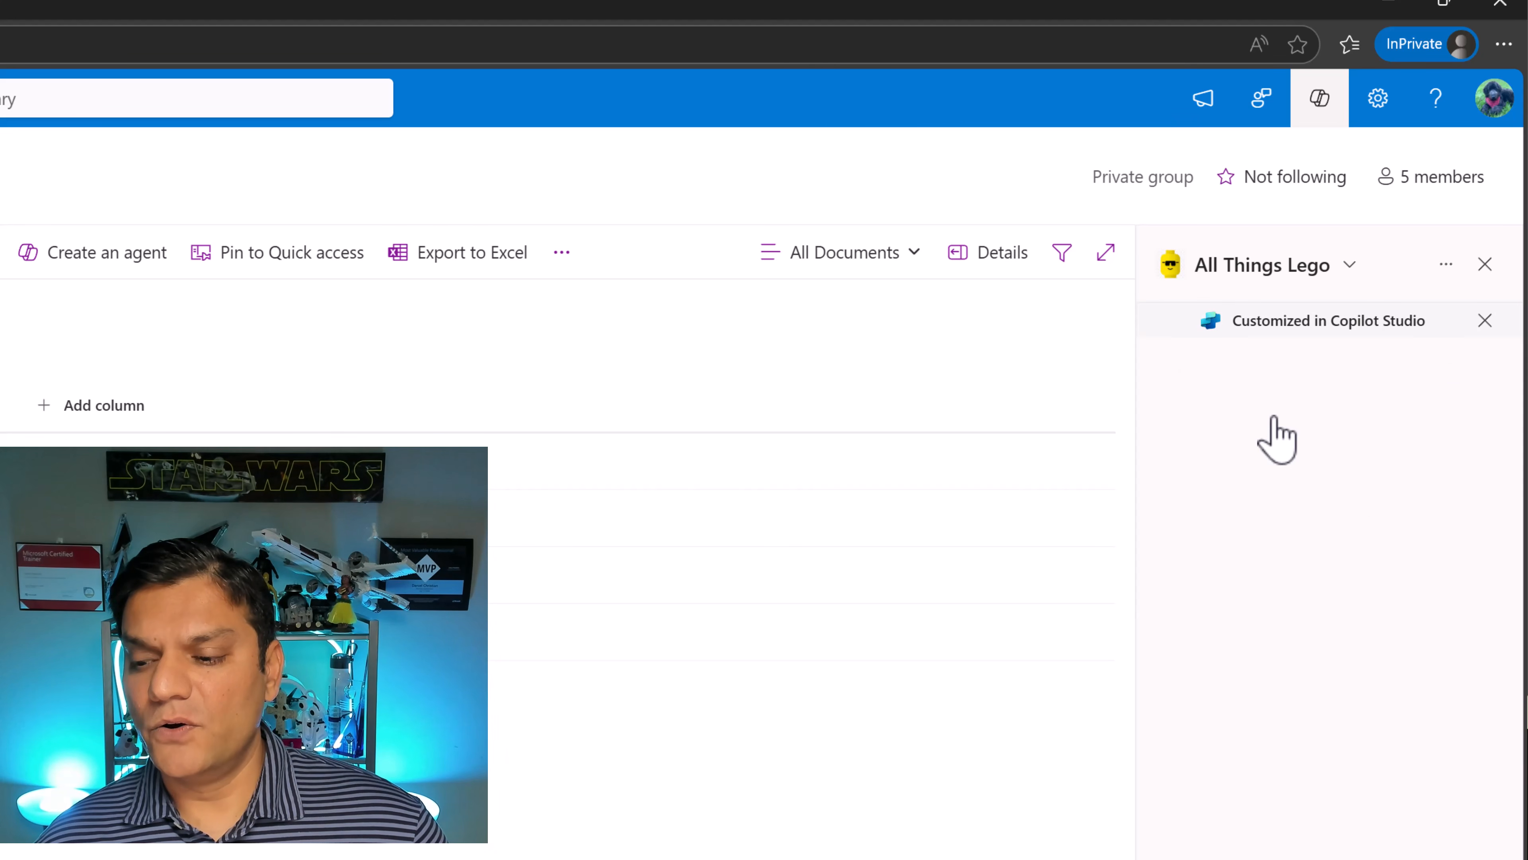
click(1451, 274)
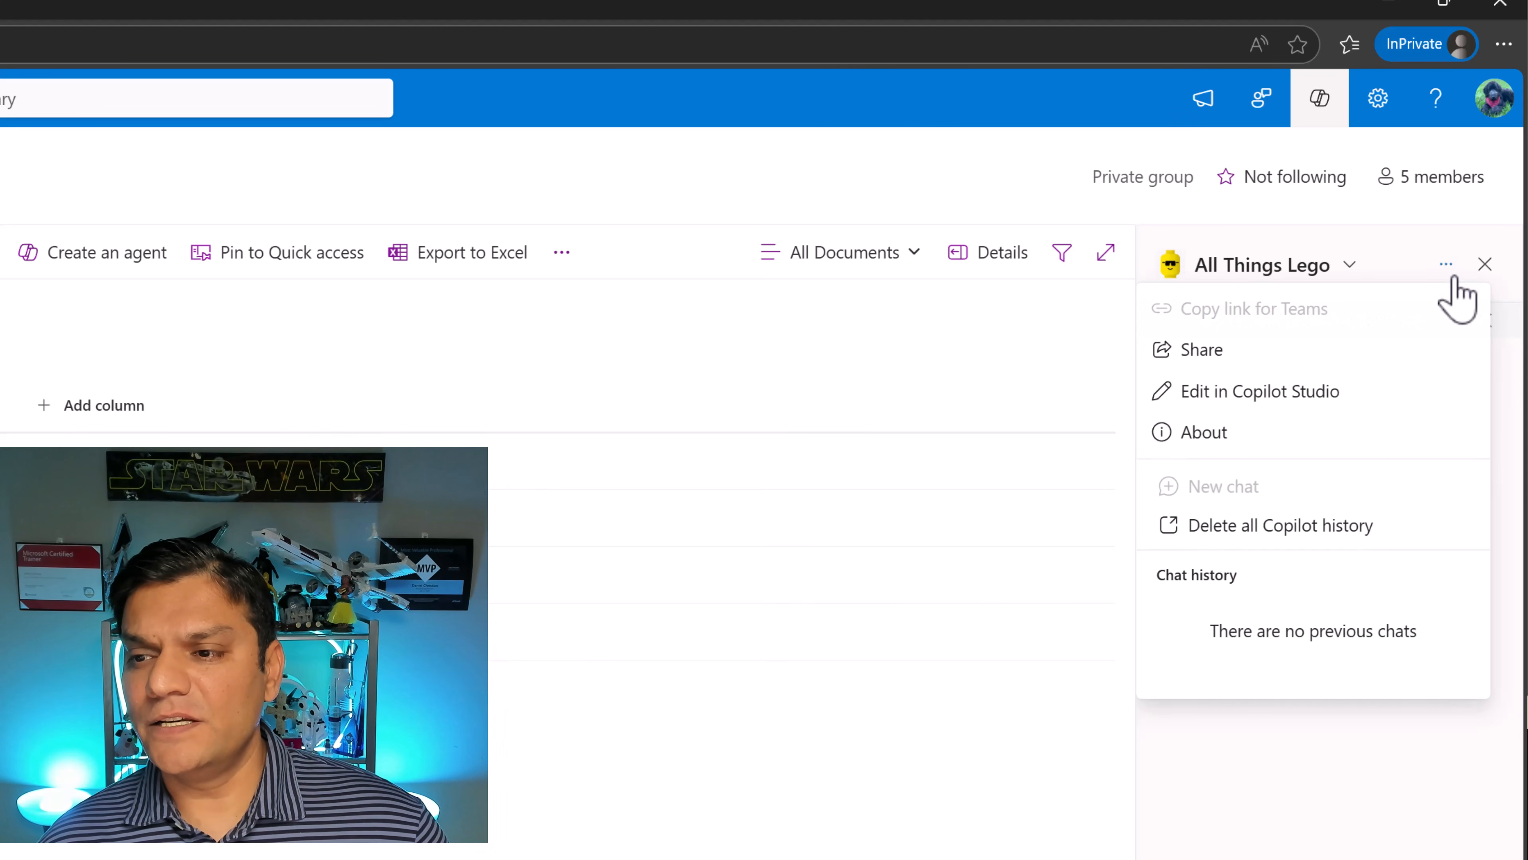
mouse_move(1284, 318)
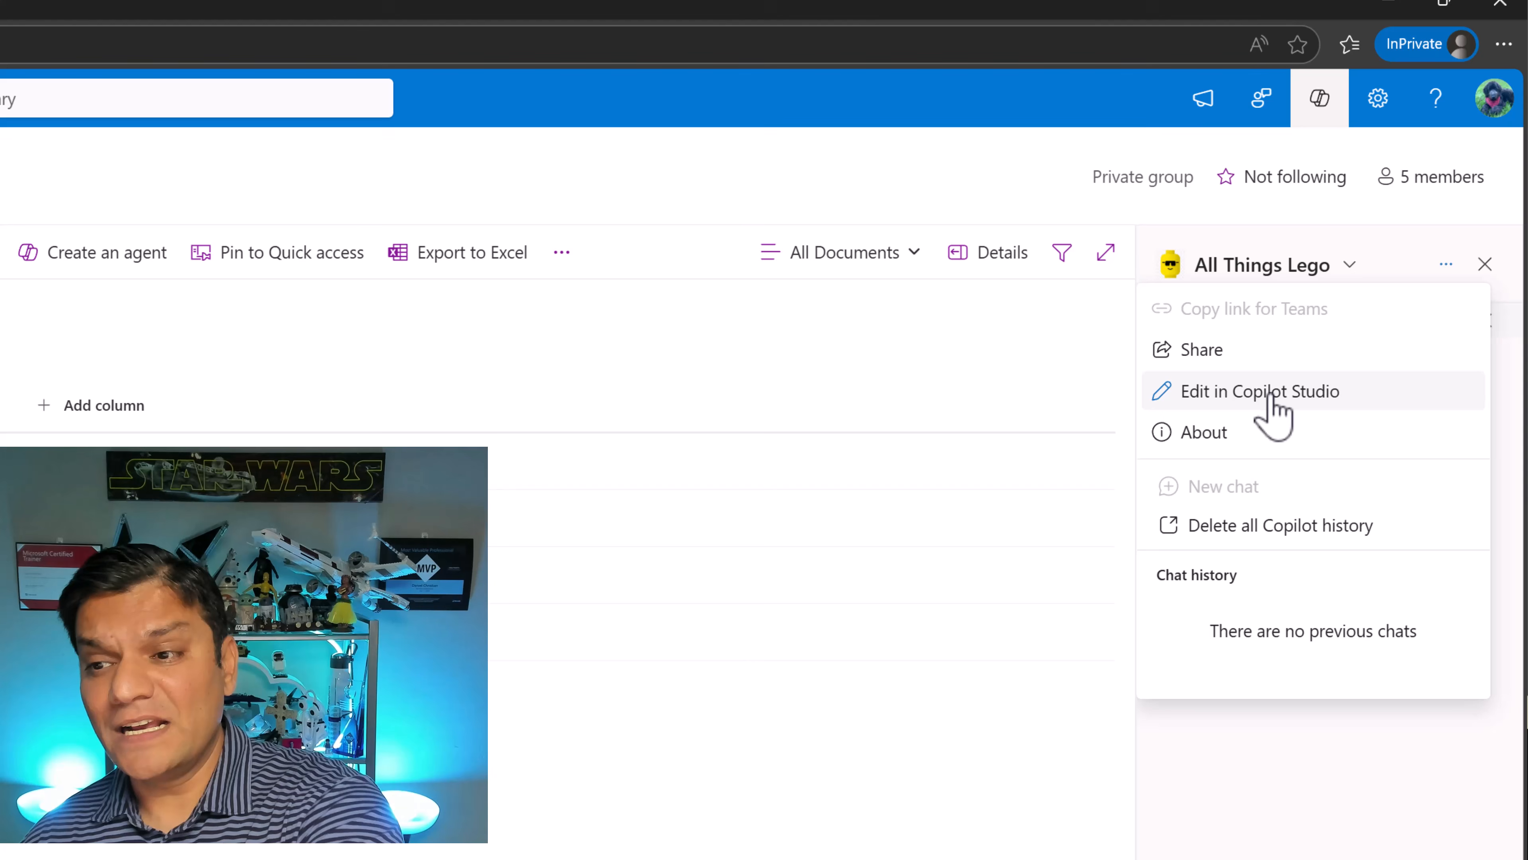
click(1273, 395)
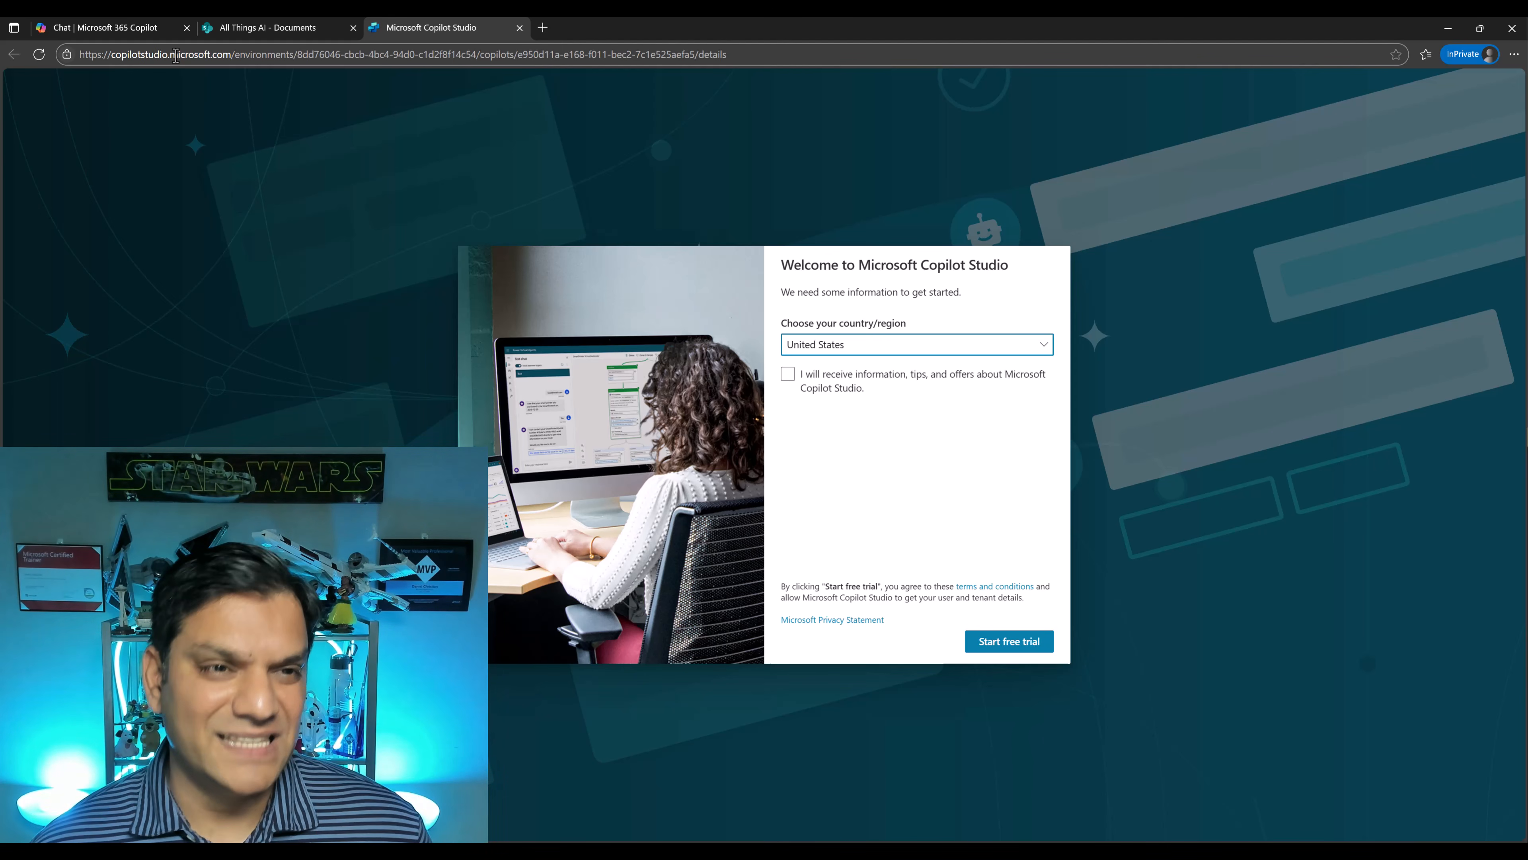
click(520, 28)
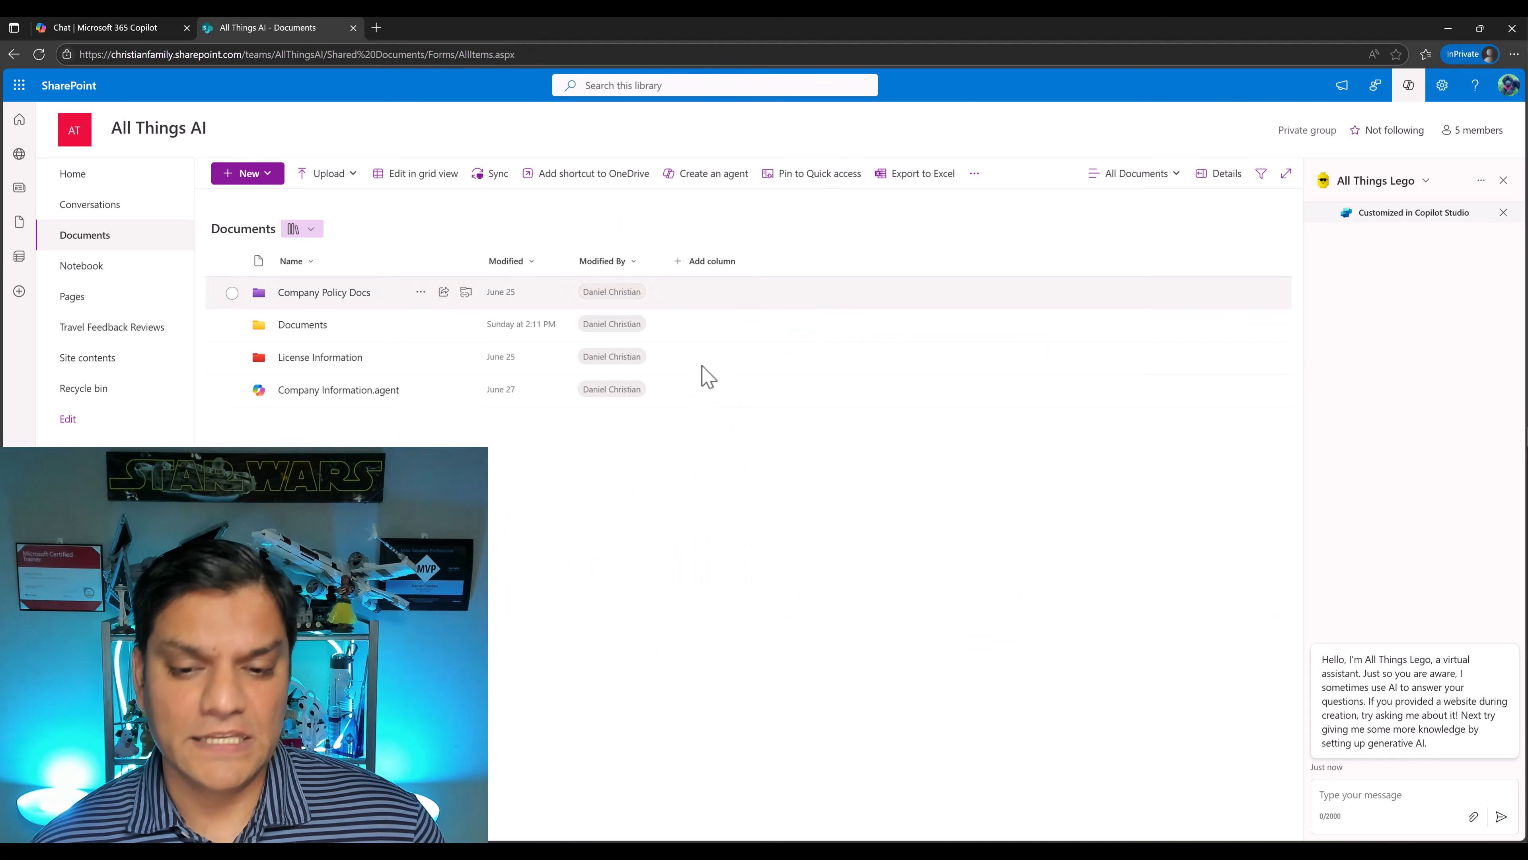
In the site owner's window, open All Things Lego for editing in Copilot Studio from the SharePoint agent pane and close its overview
click(866, 834)
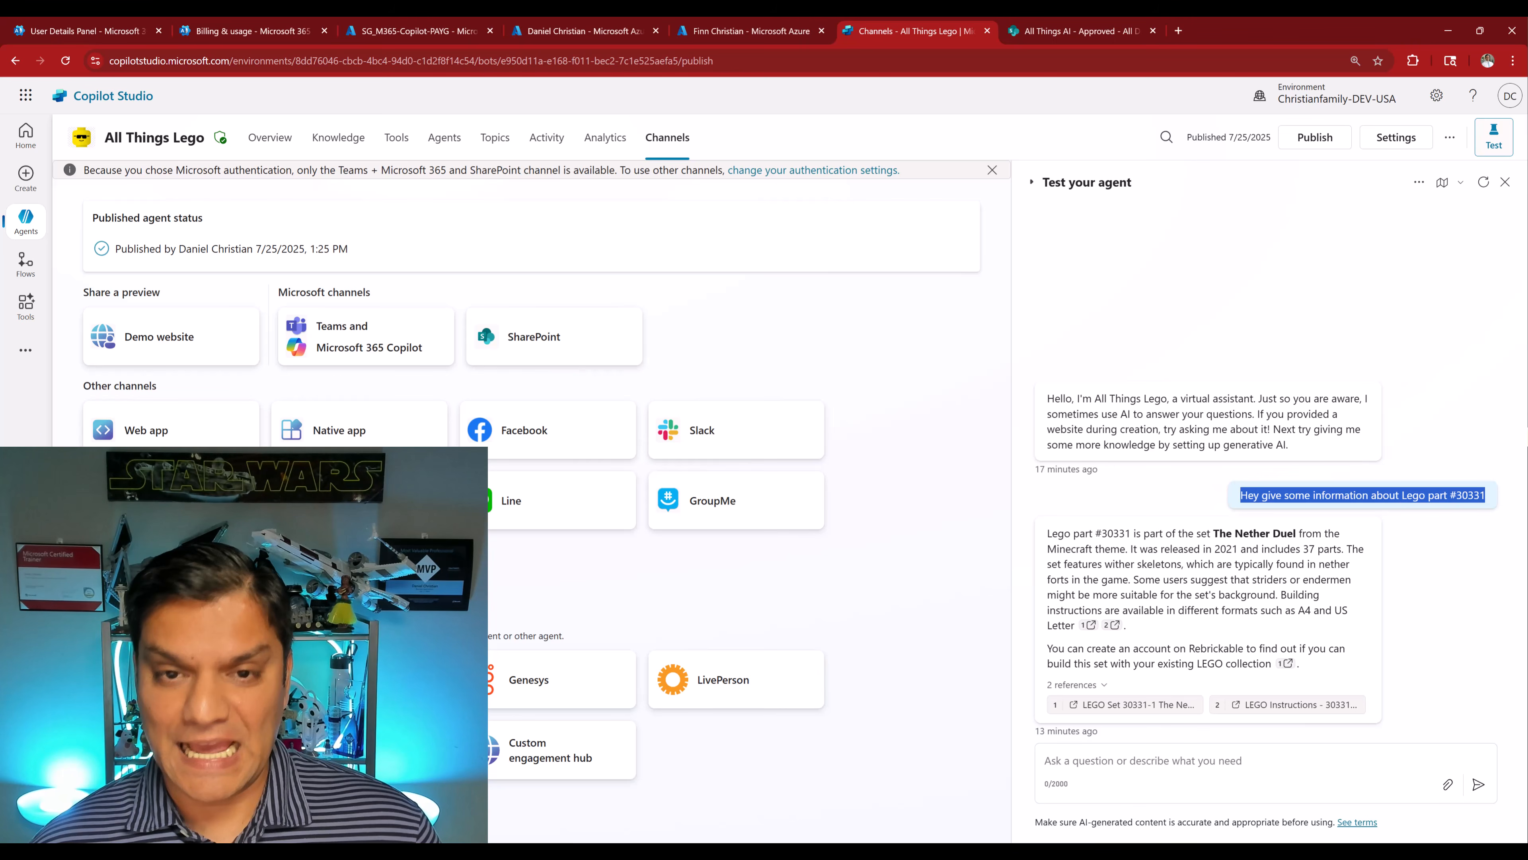
click(1041, 31)
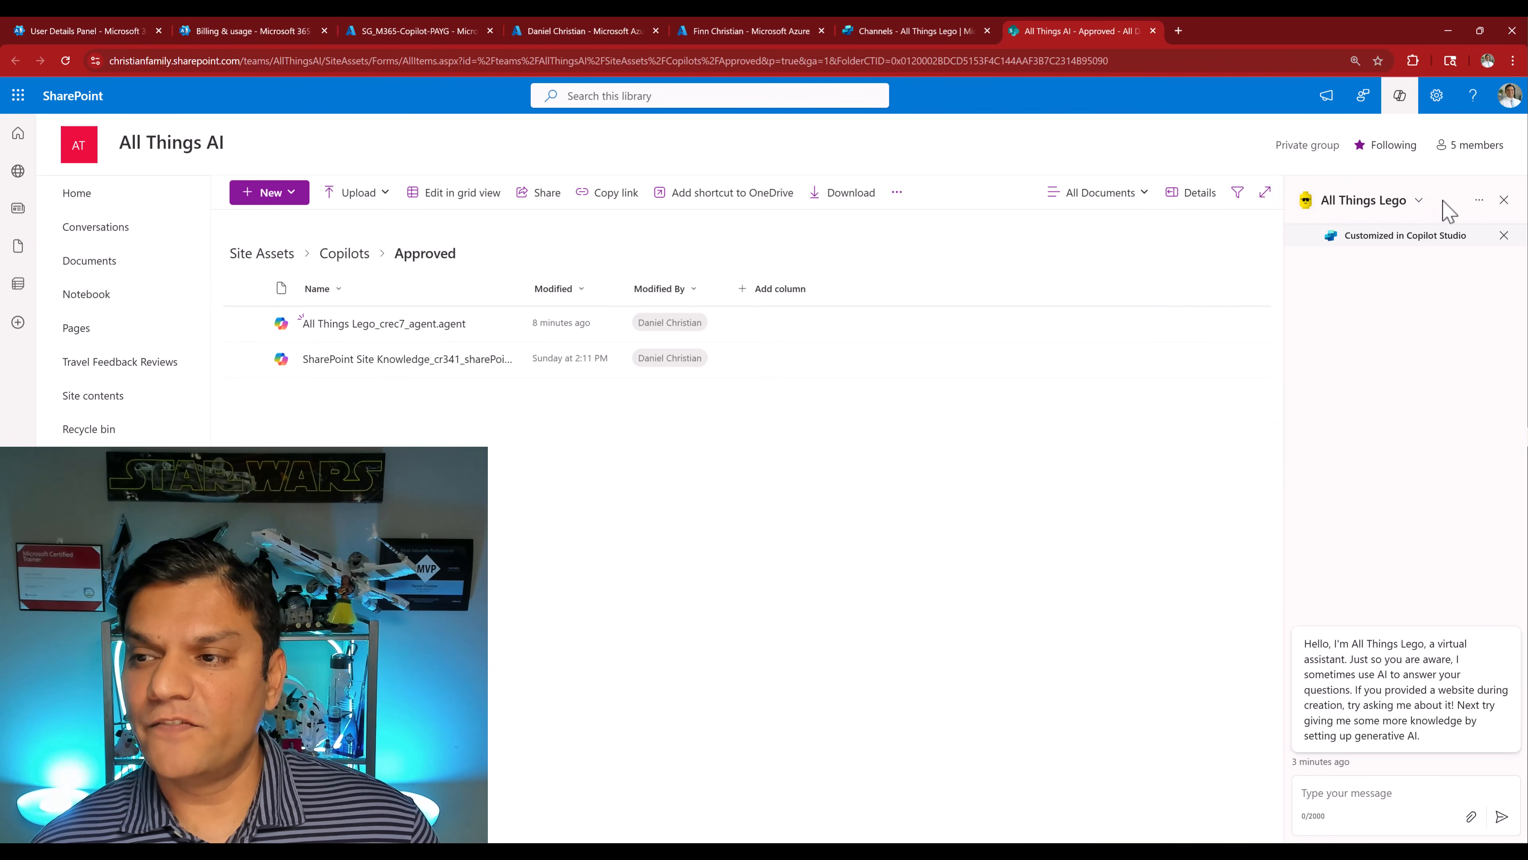
click(1480, 200)
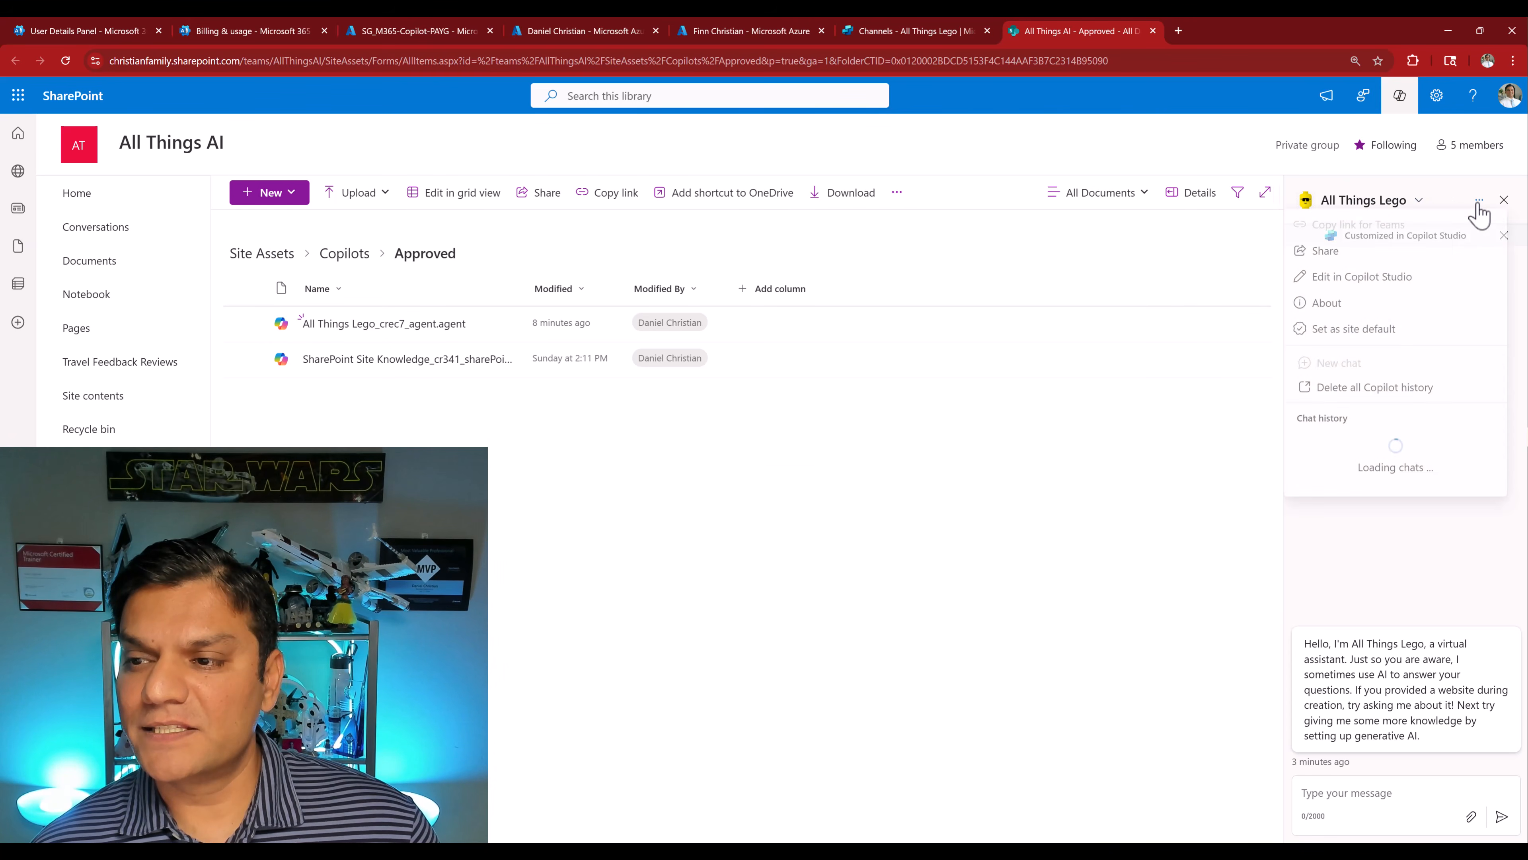
click(1362, 281)
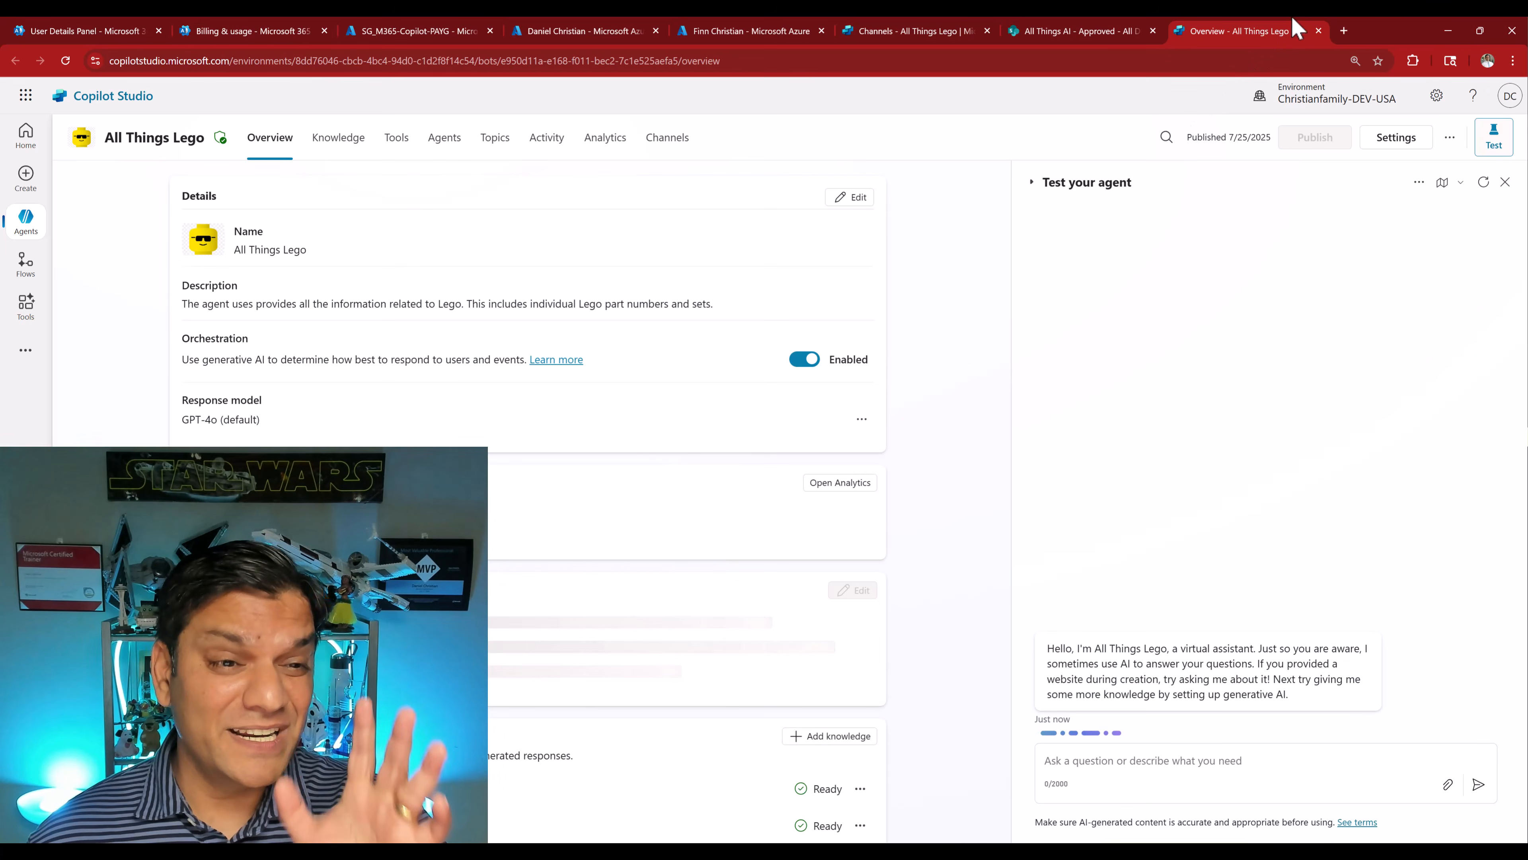
click(1318, 31)
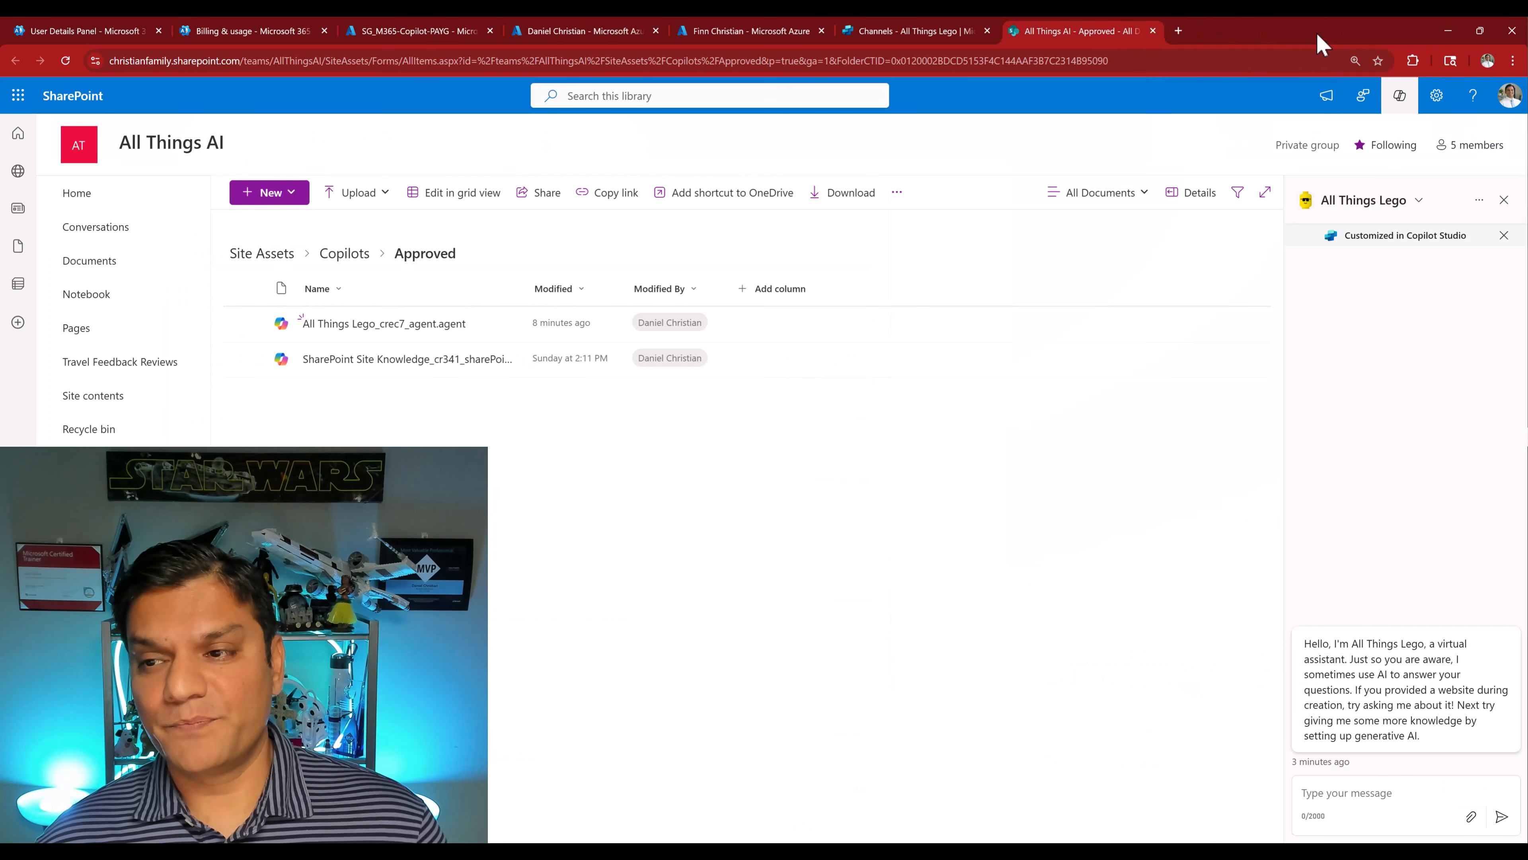
As site owner, switch the agent pane to Project Documents Agent and open that agent for editing
click(1420, 202)
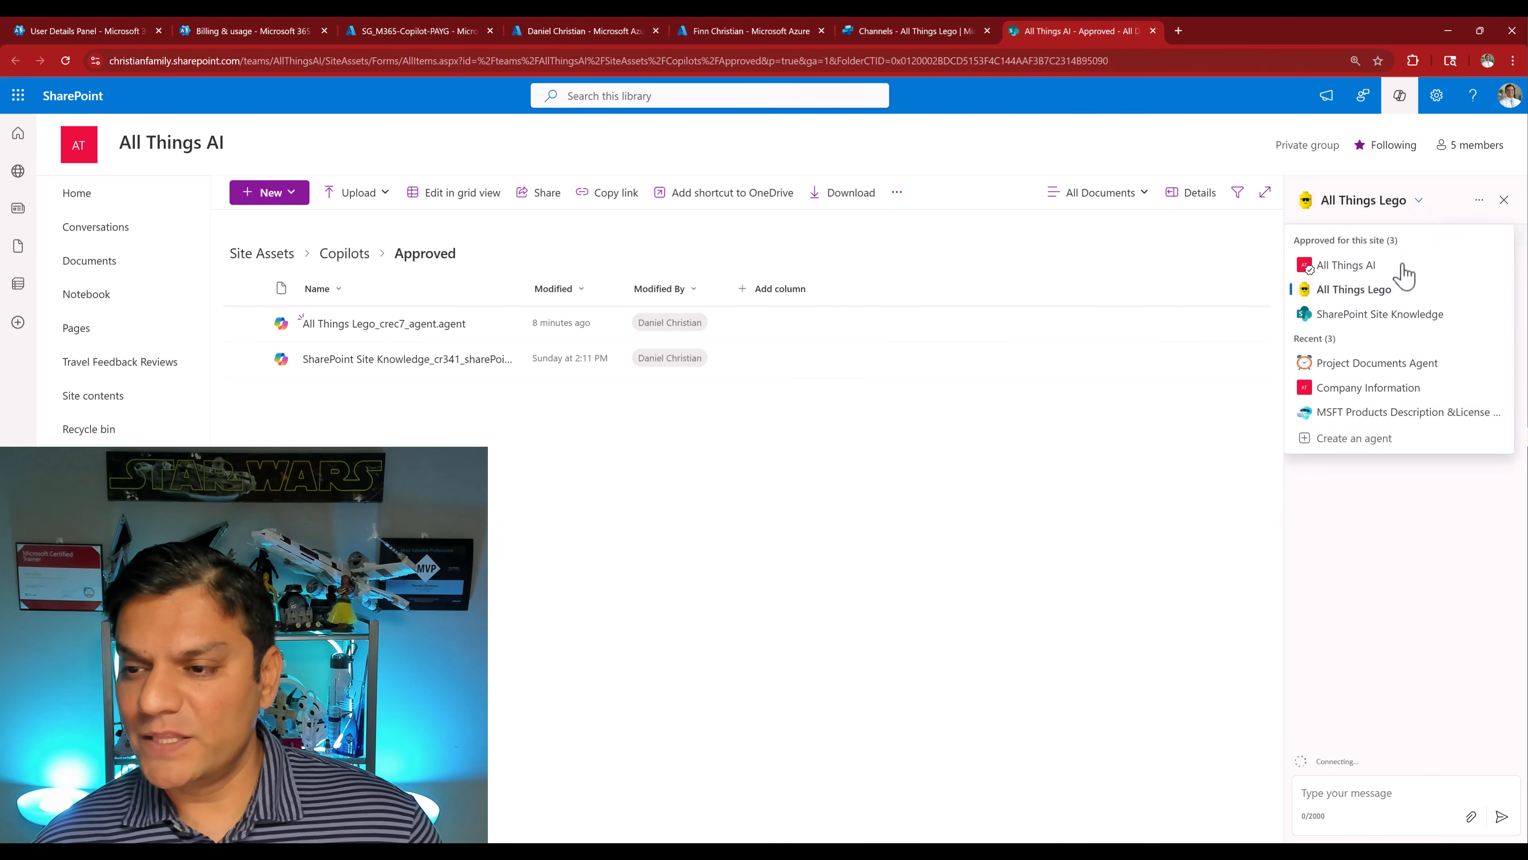
click(1375, 365)
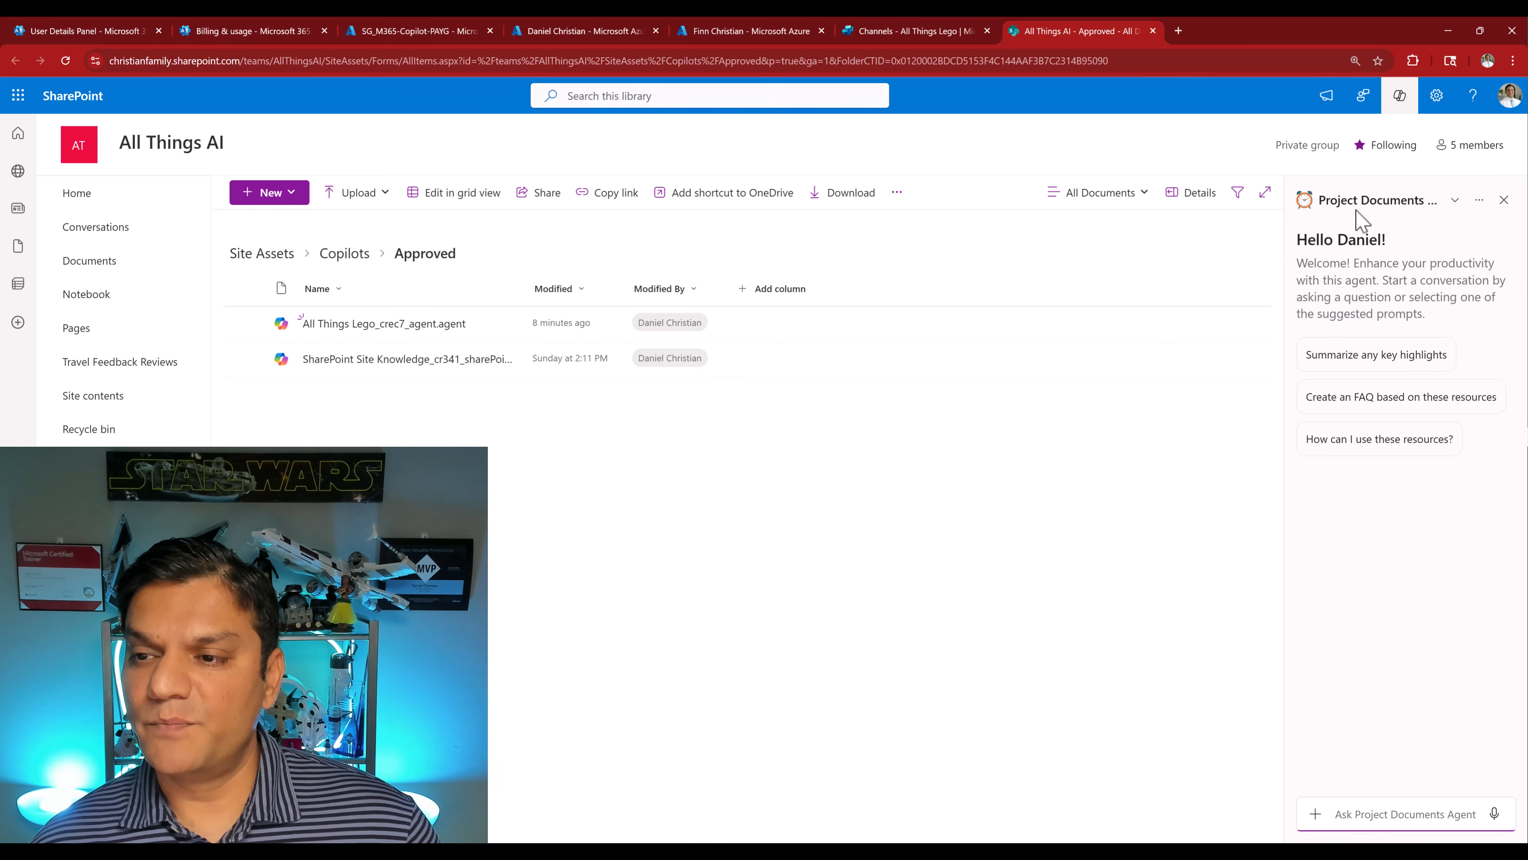
click(1480, 202)
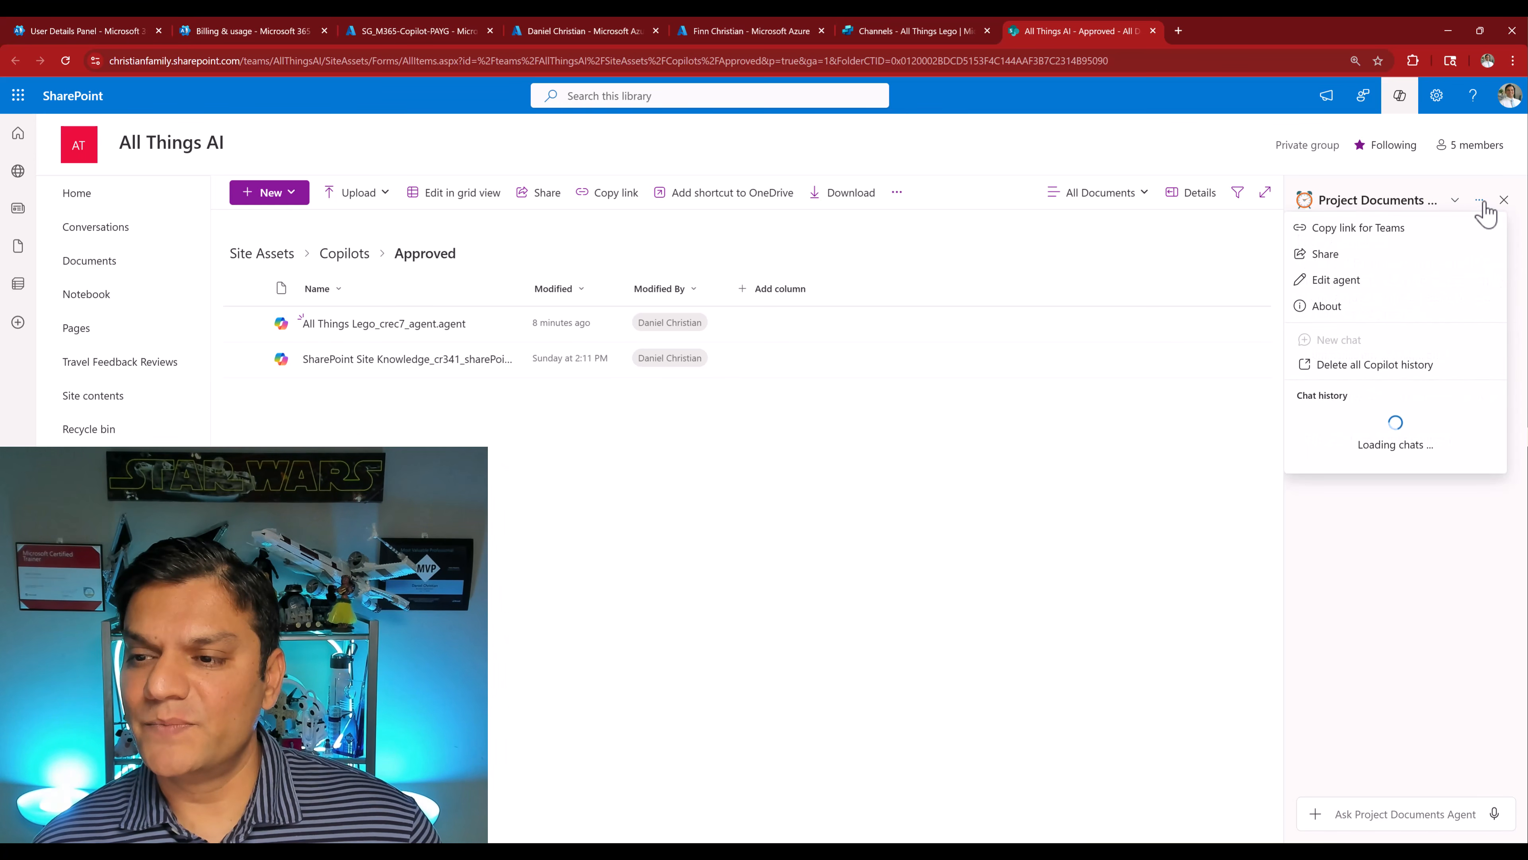
click(1354, 282)
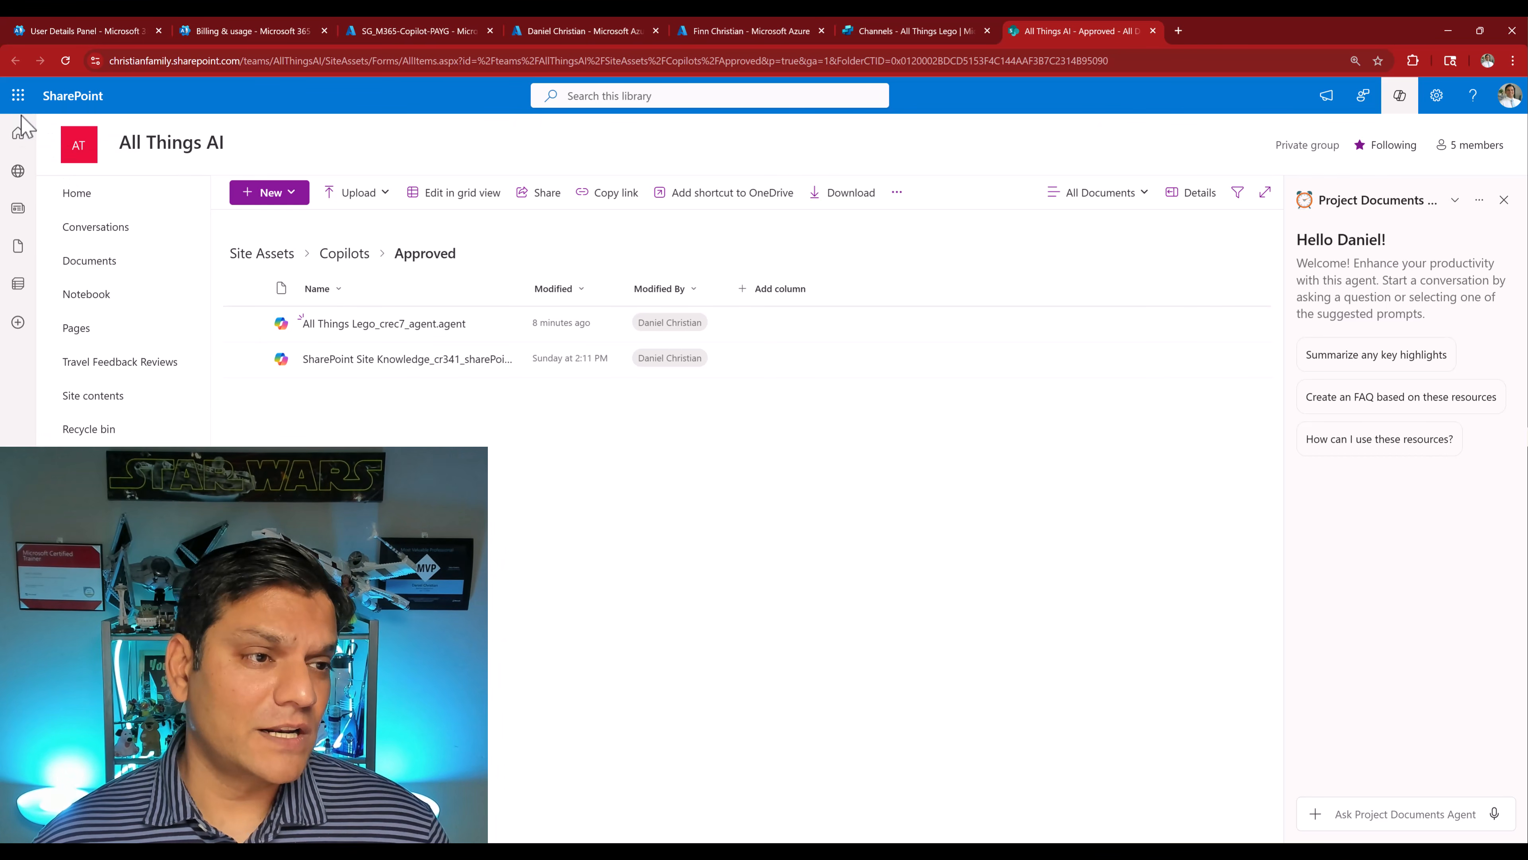
Switch to Microsoft 365 Copilot, view My agents from the agent builder, and compare it with the All Things Lego channels page in Copilot Studio
click(18, 95)
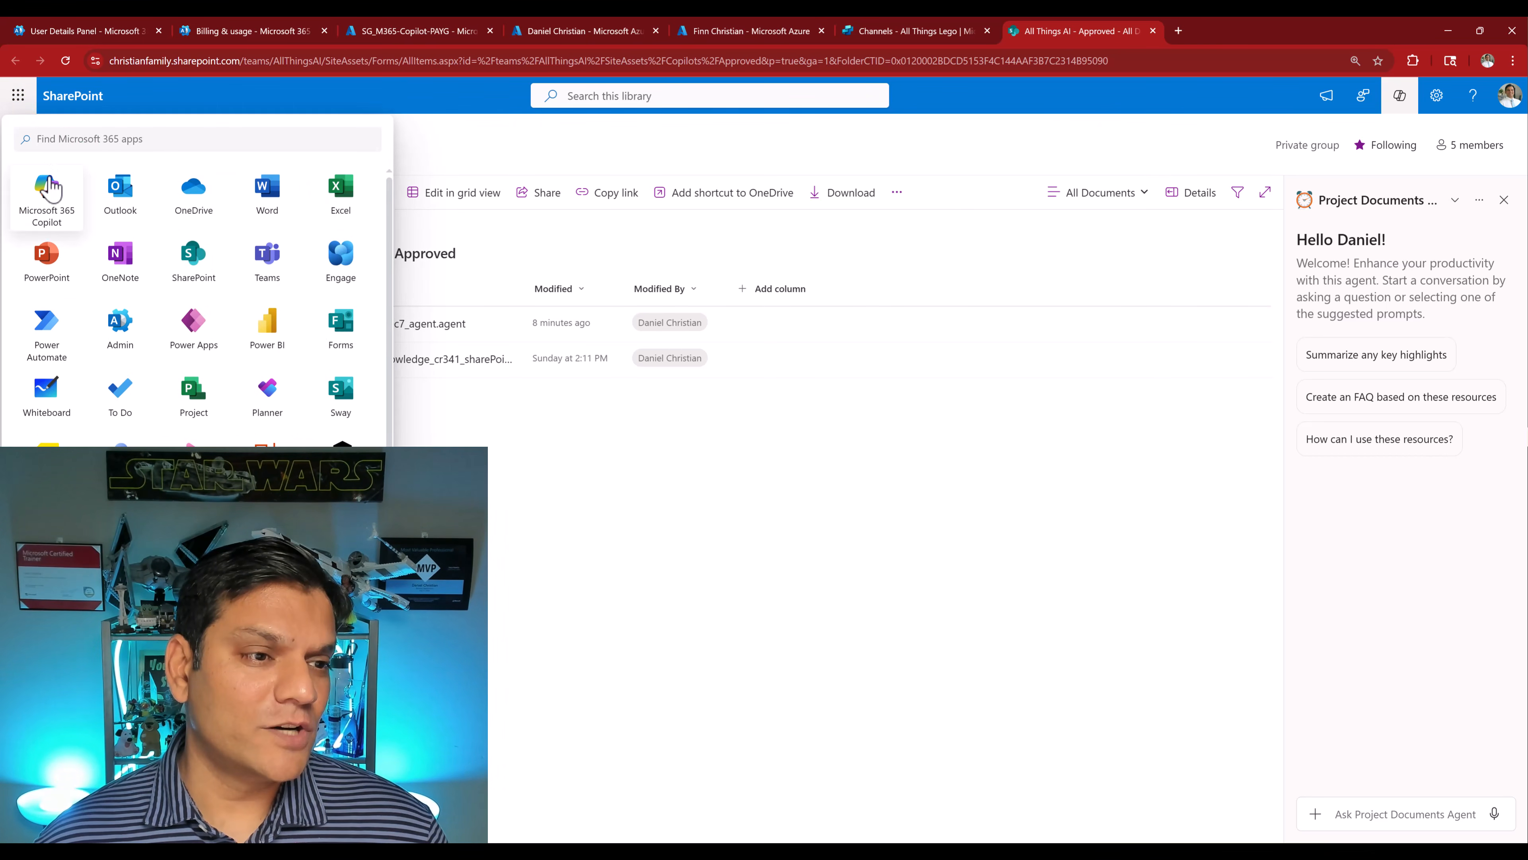
click(48, 189)
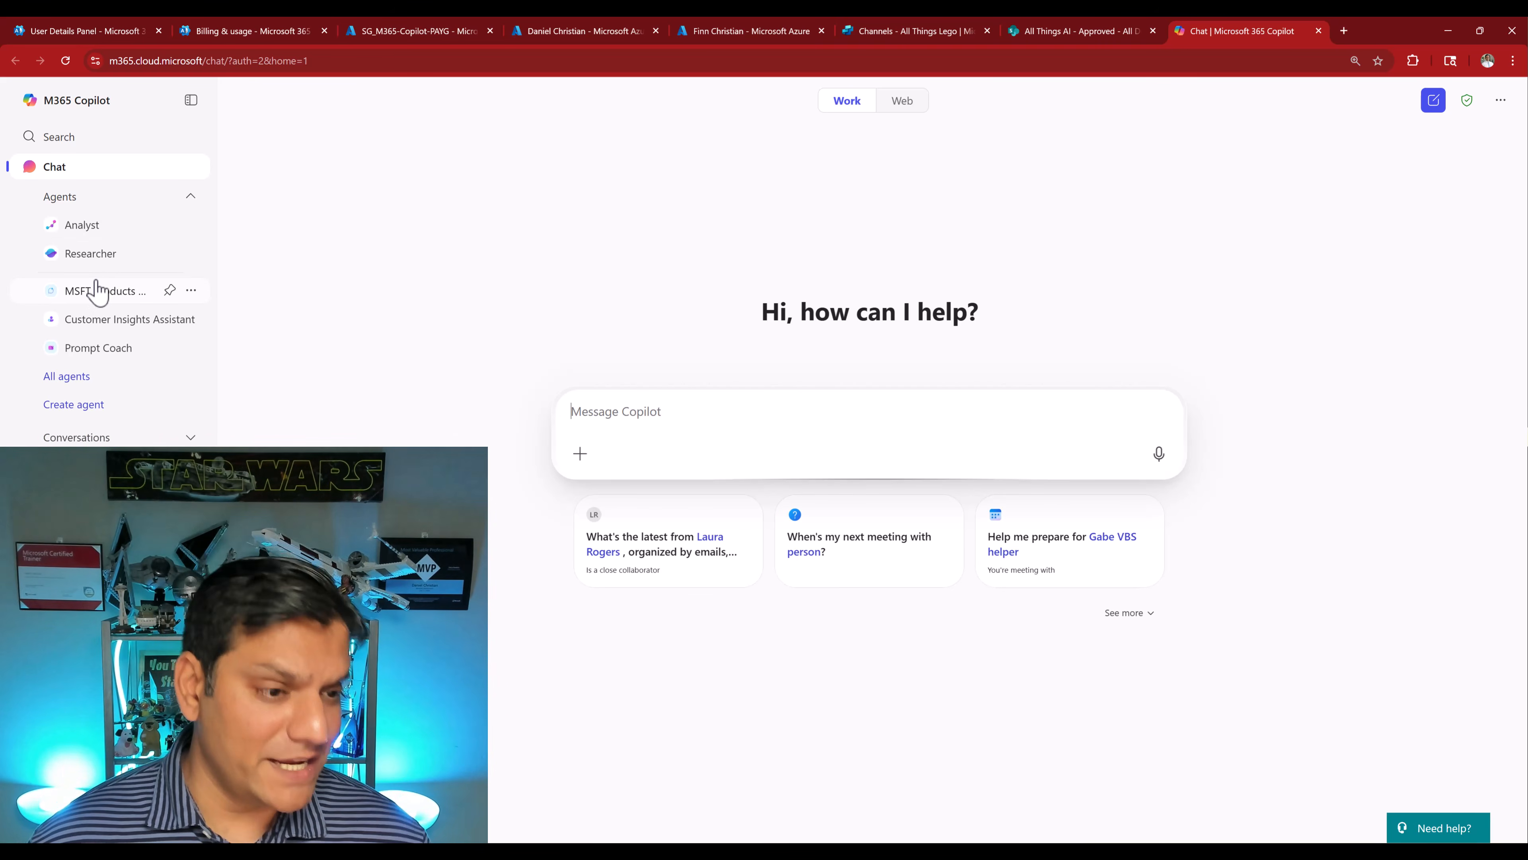
click(72, 411)
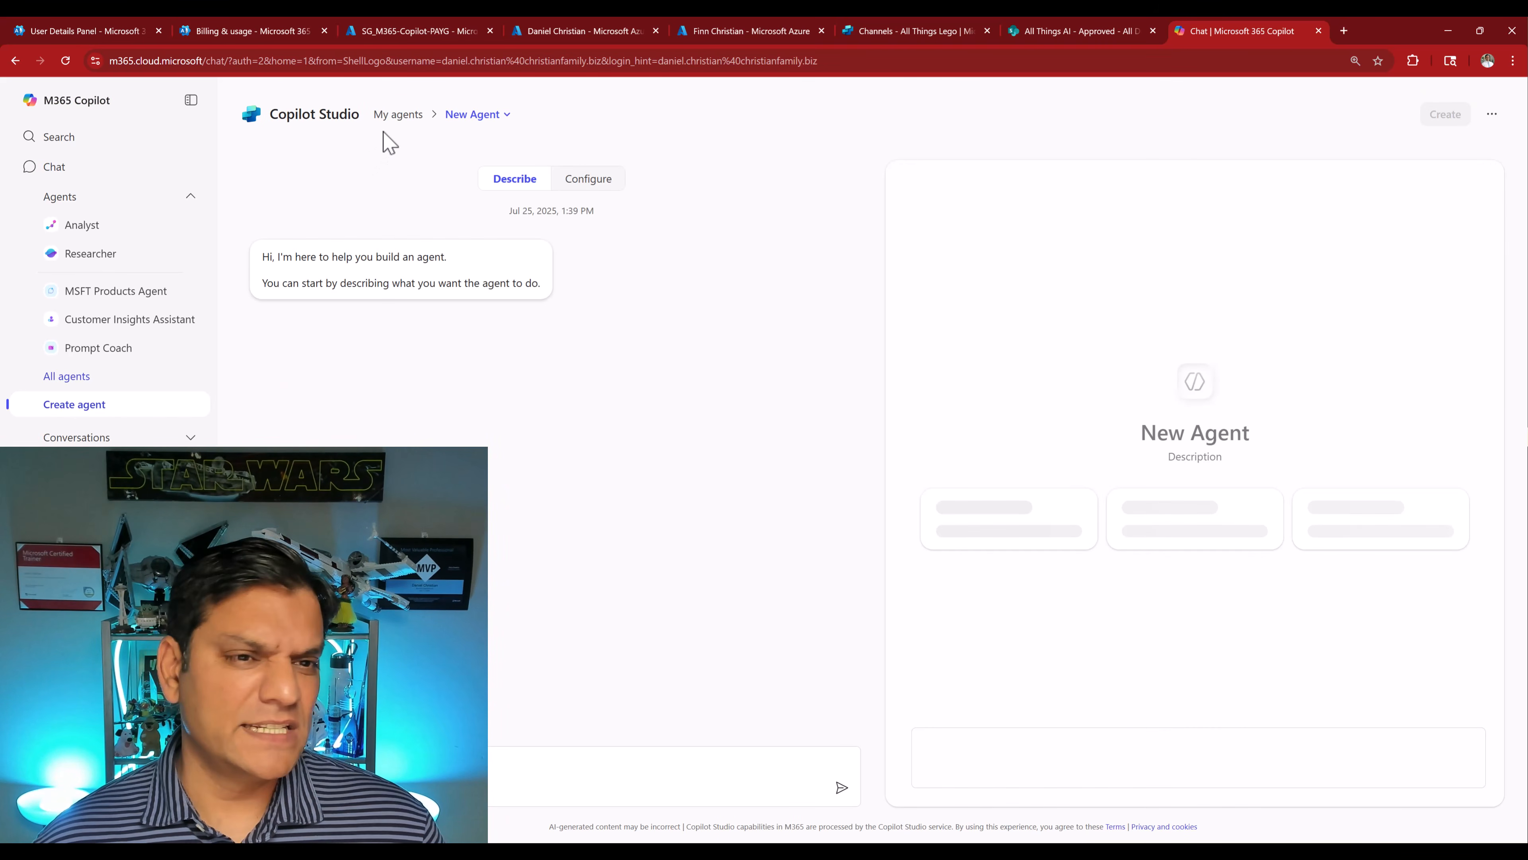
click(398, 115)
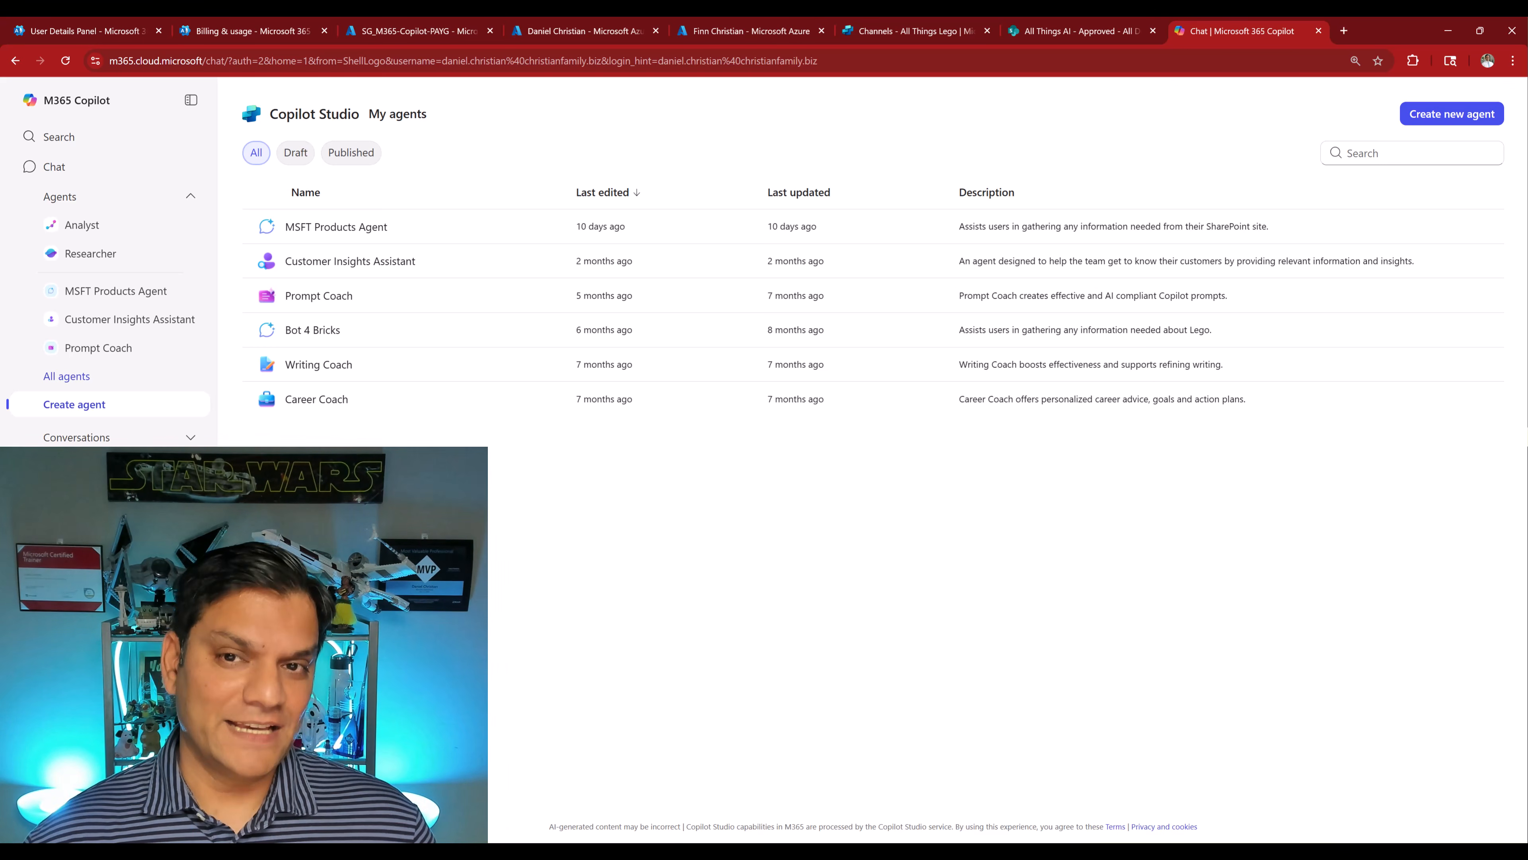
click(894, 38)
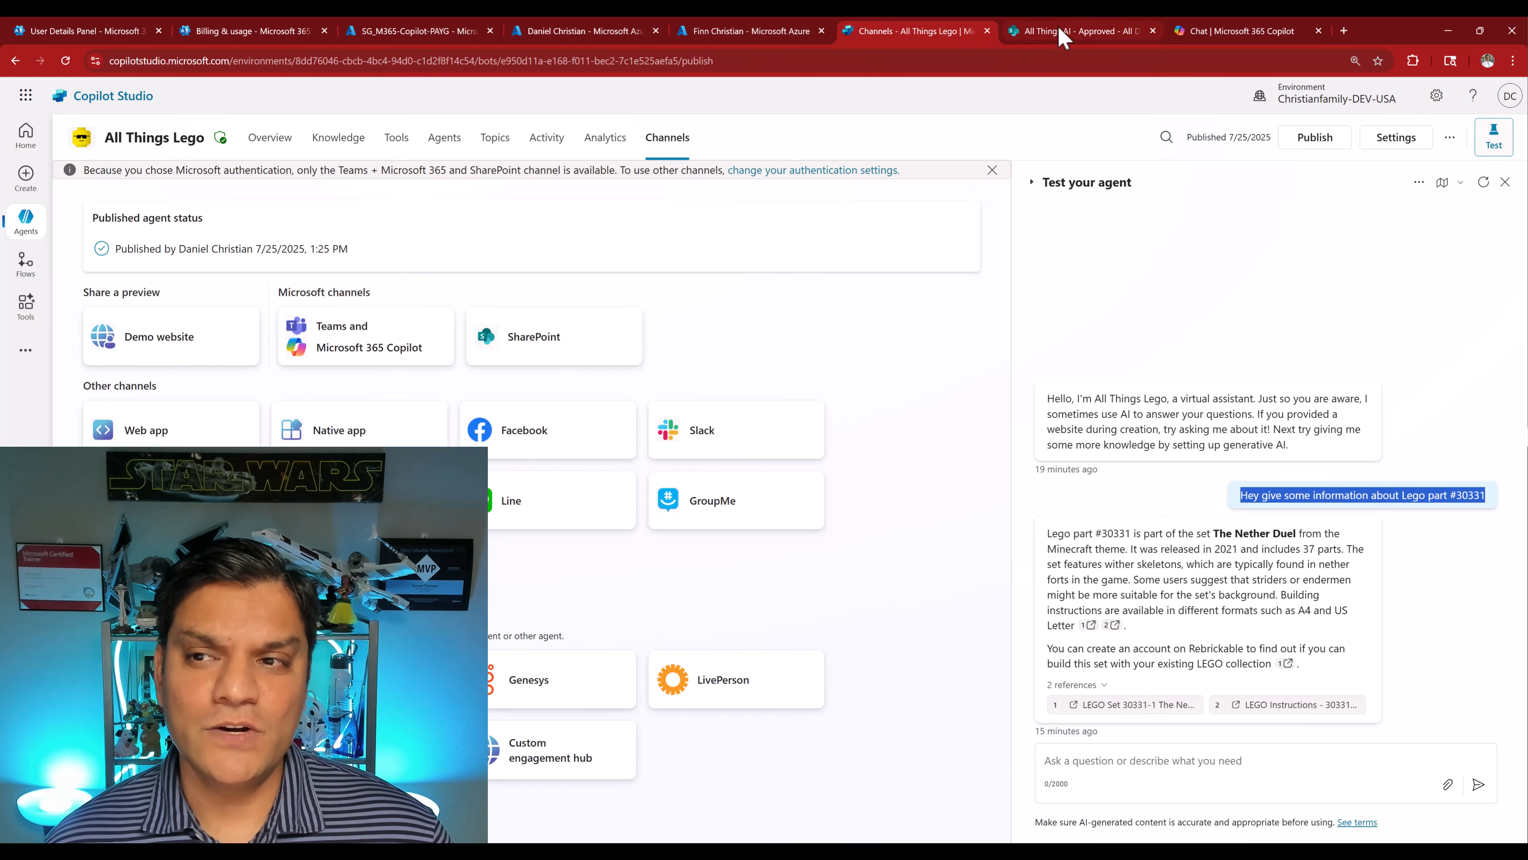
click(1258, 29)
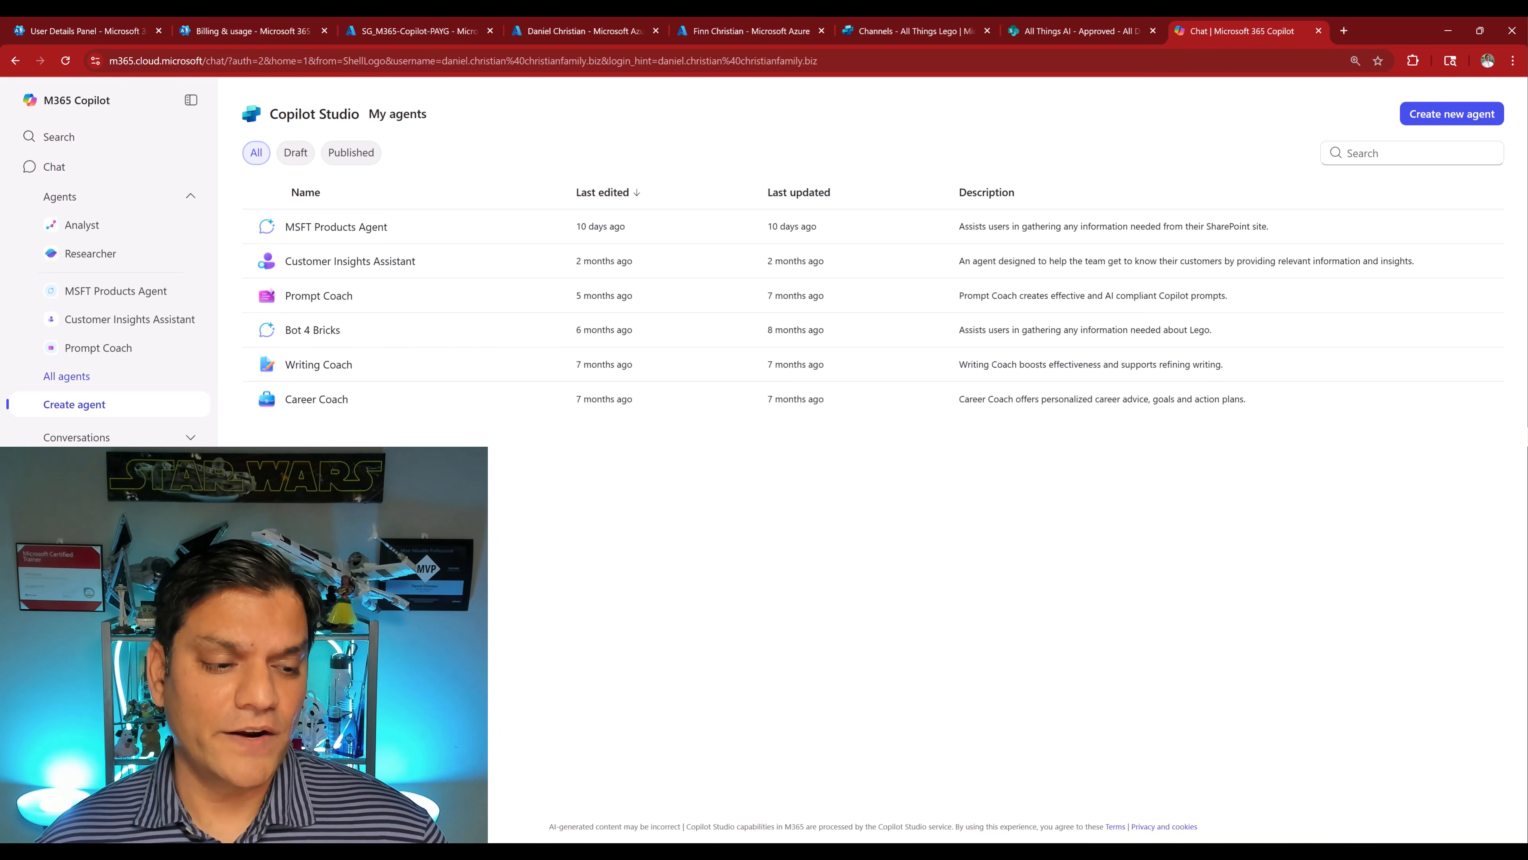
Return to the All Things AI site, select All Things Lego in the agent pane, and check its owner options and those of its past chat
click(1027, 34)
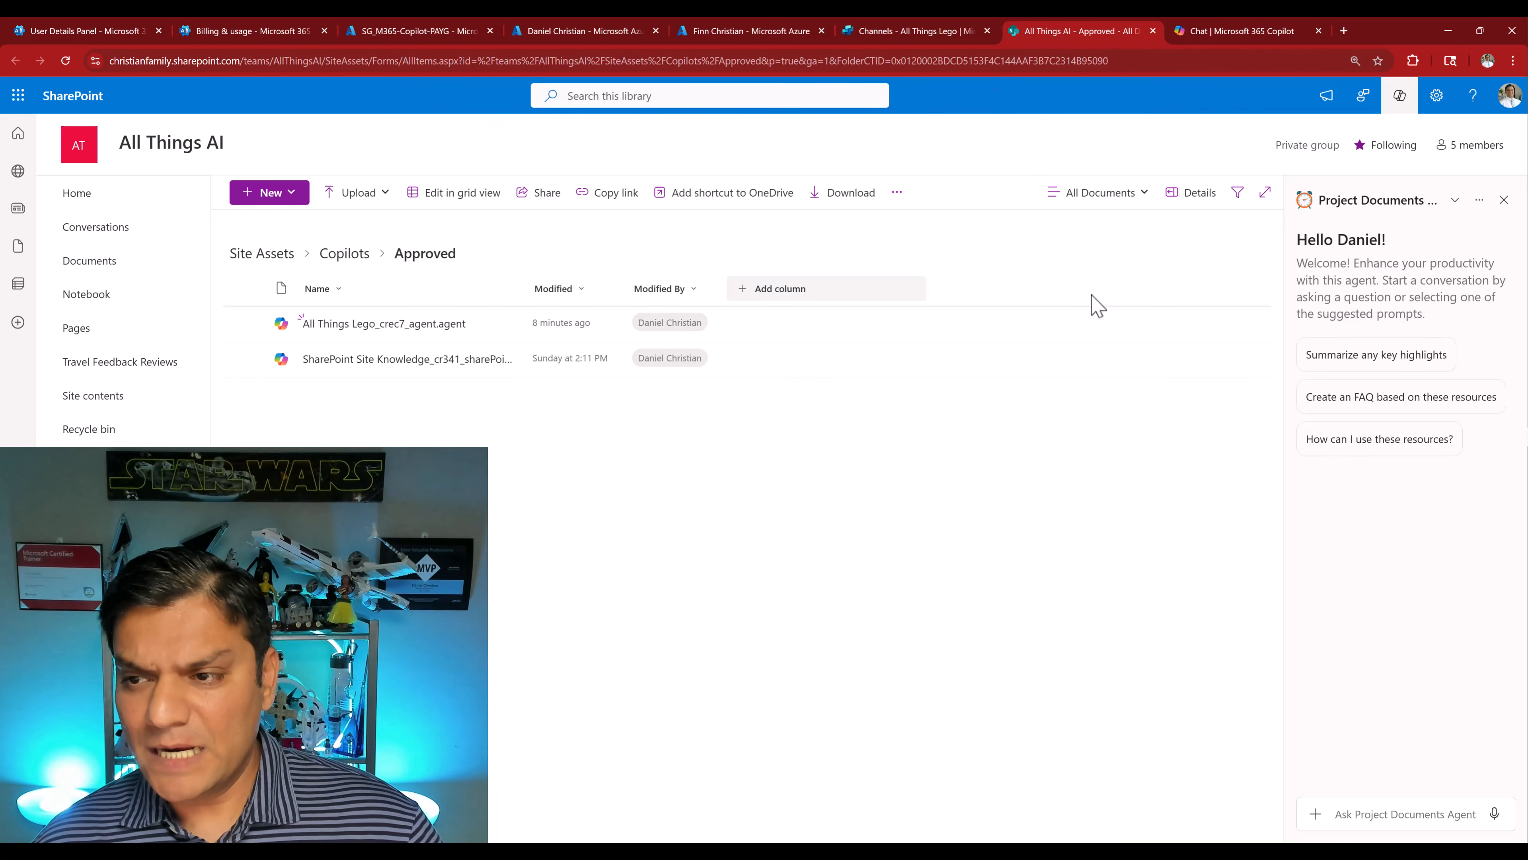
click(1454, 201)
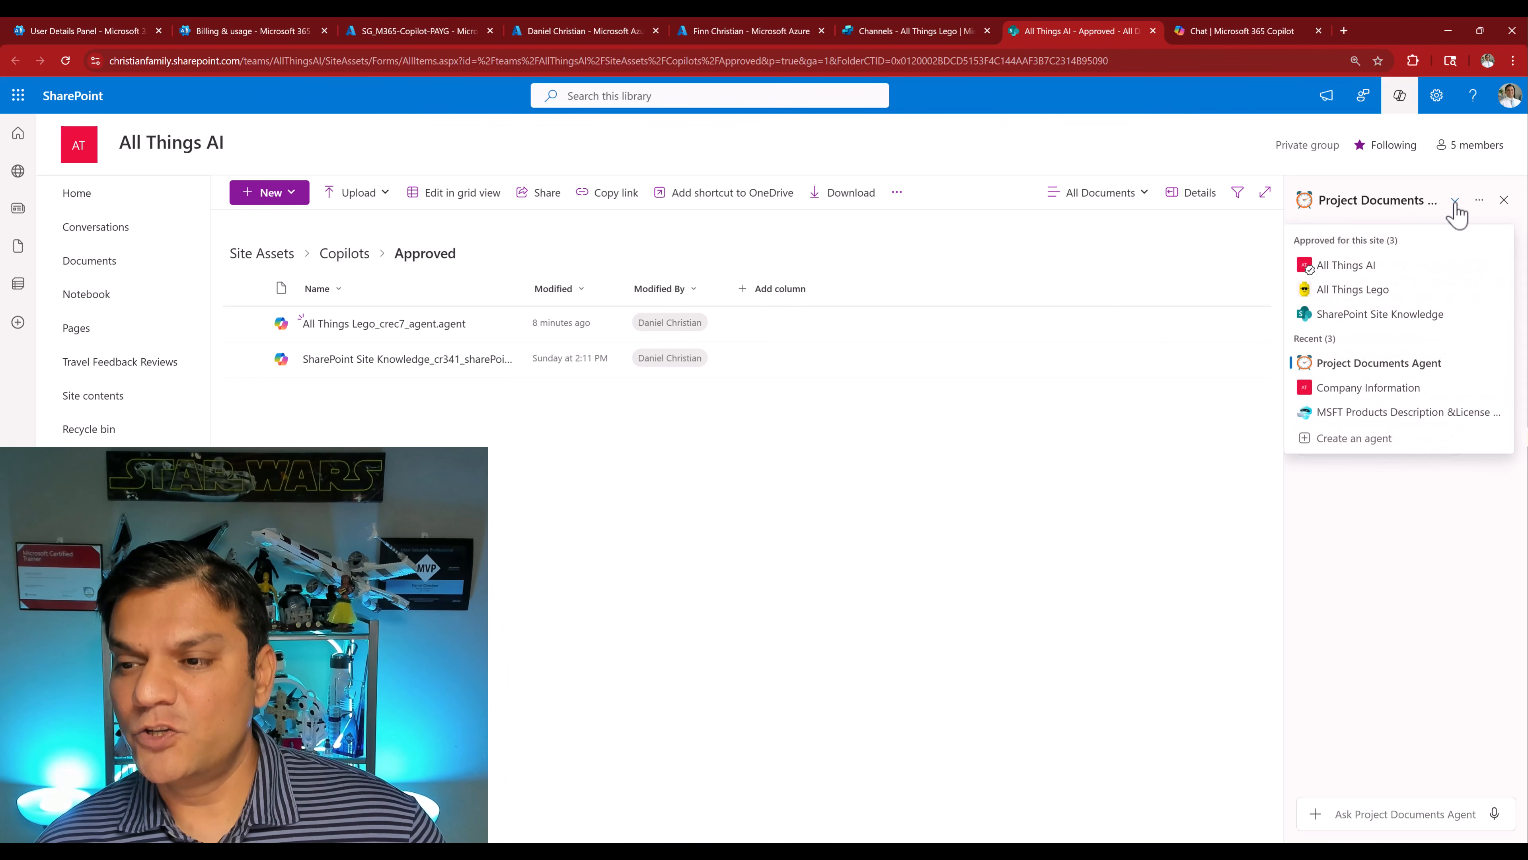
click(1374, 295)
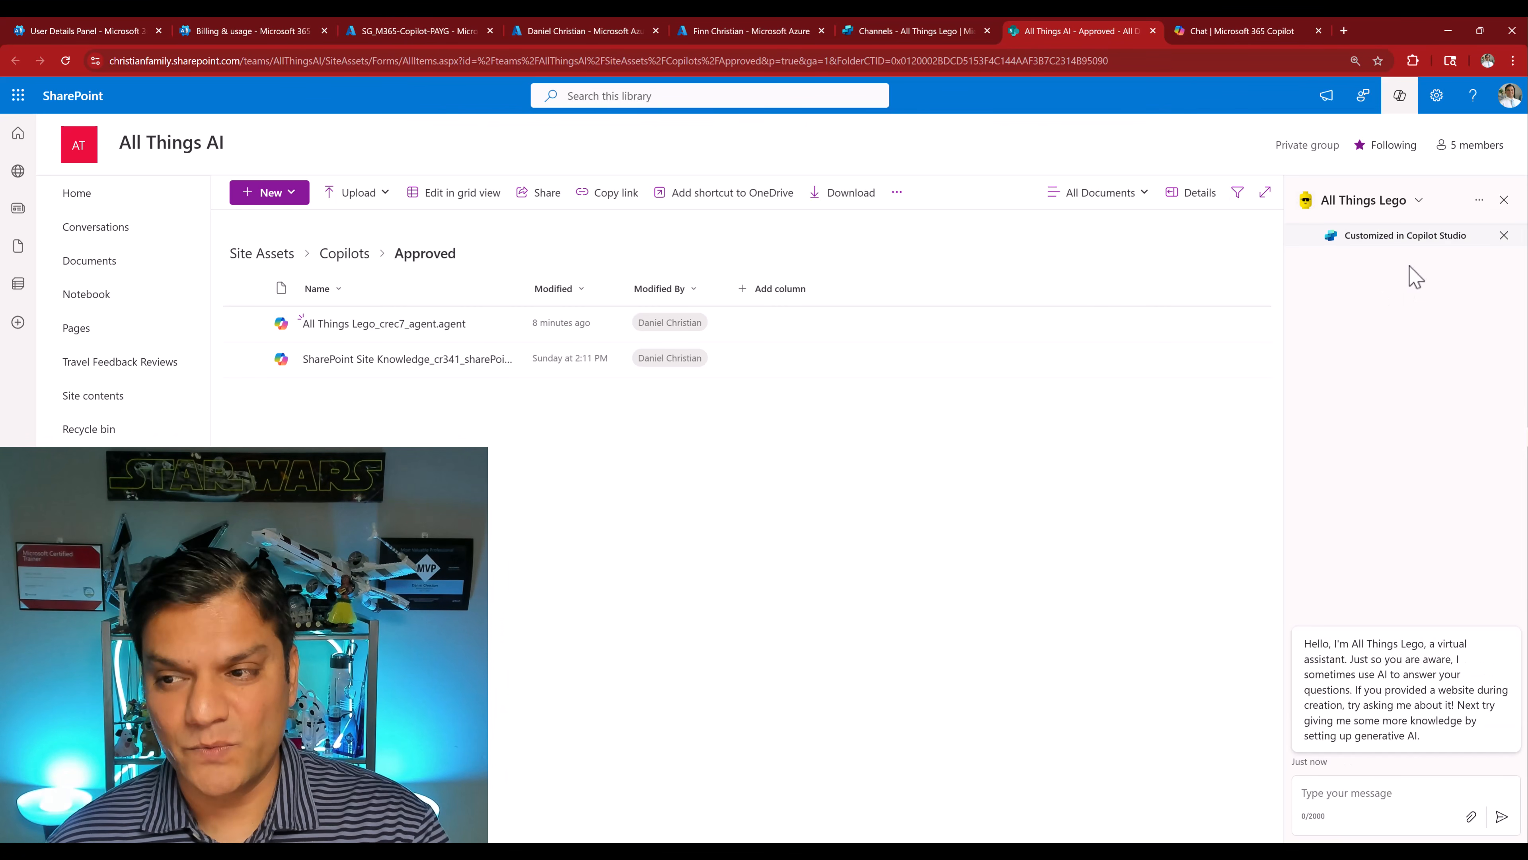
click(1480, 202)
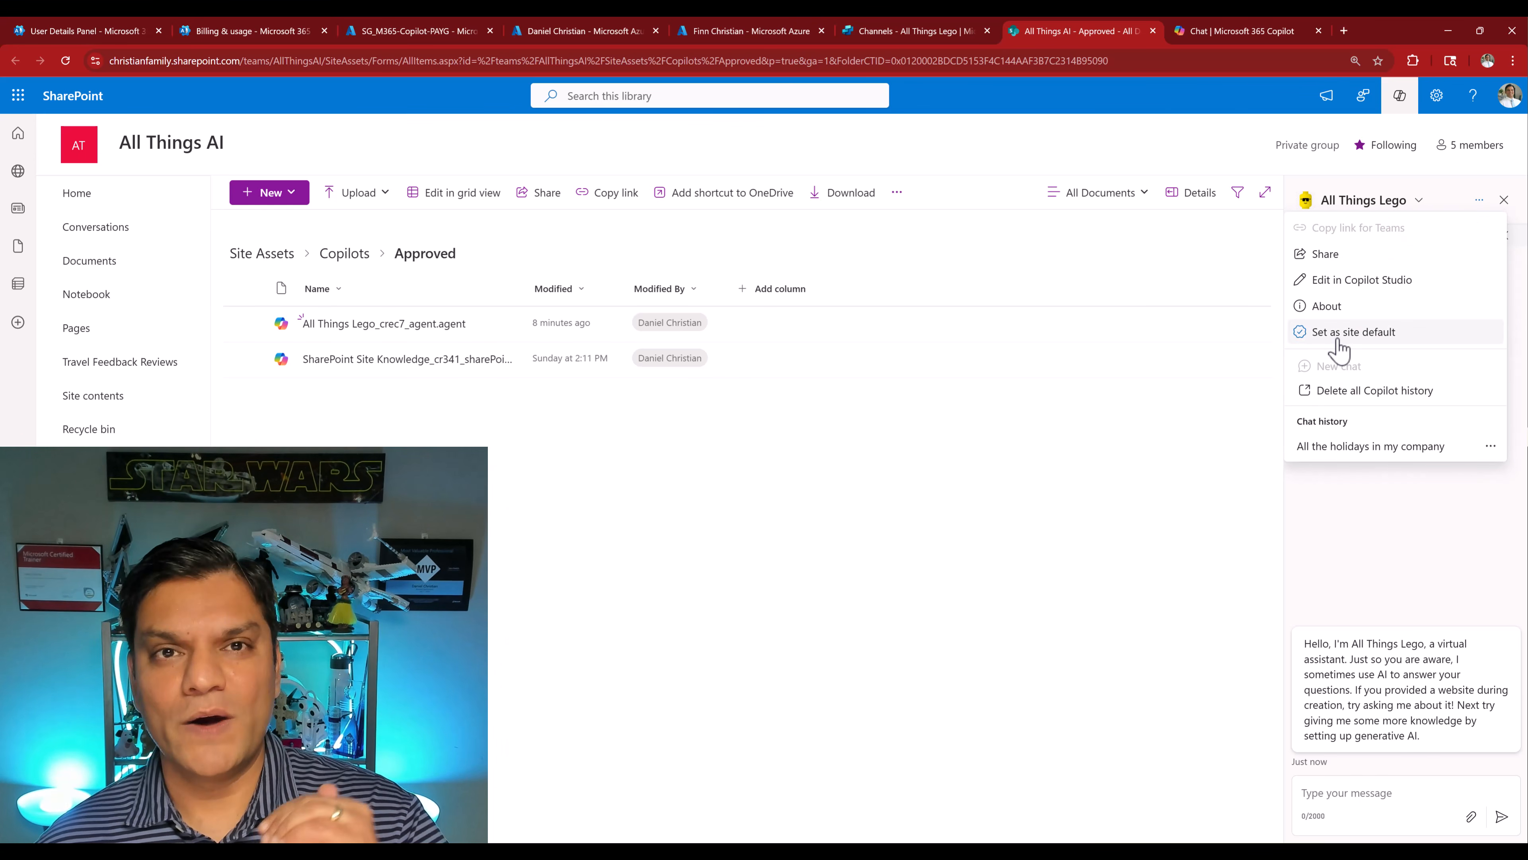
click(1491, 447)
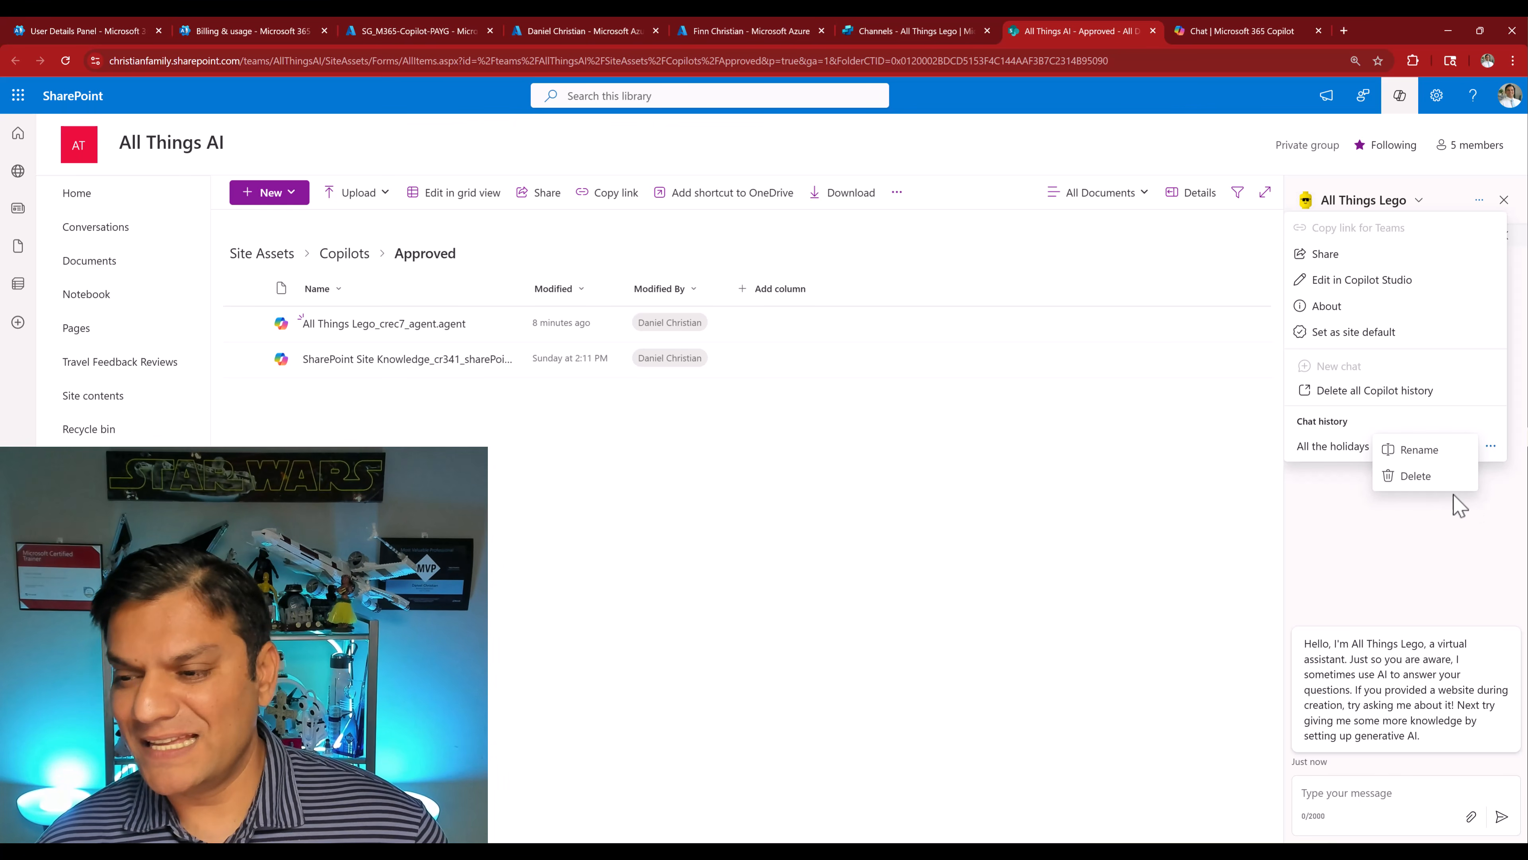
Dismiss the agent's chat history options and check the settings available to the owner of the All Things AI site
click(1327, 498)
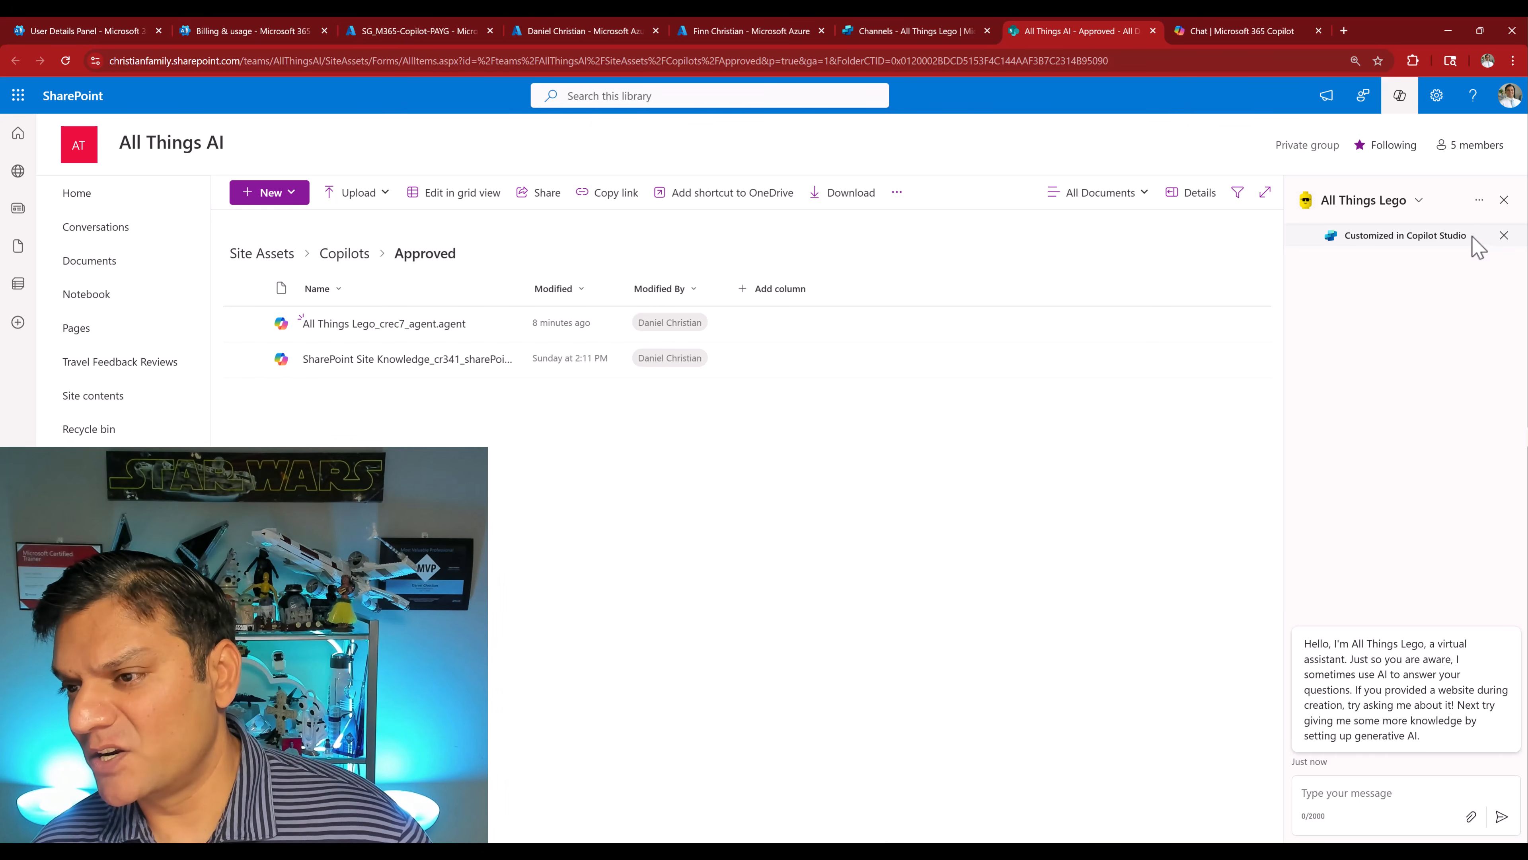
click(1435, 96)
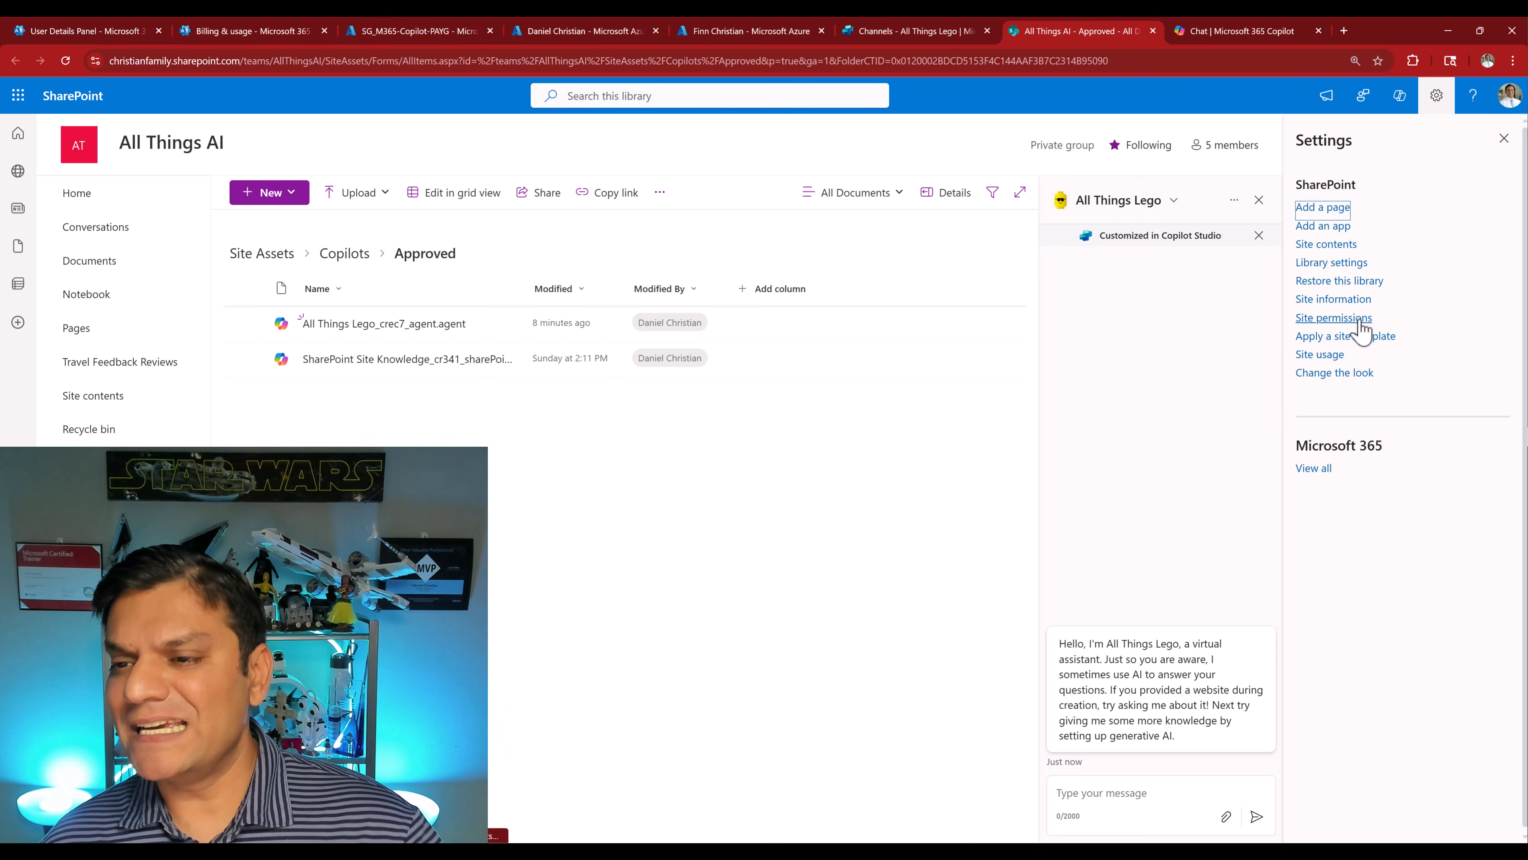
click(1503, 138)
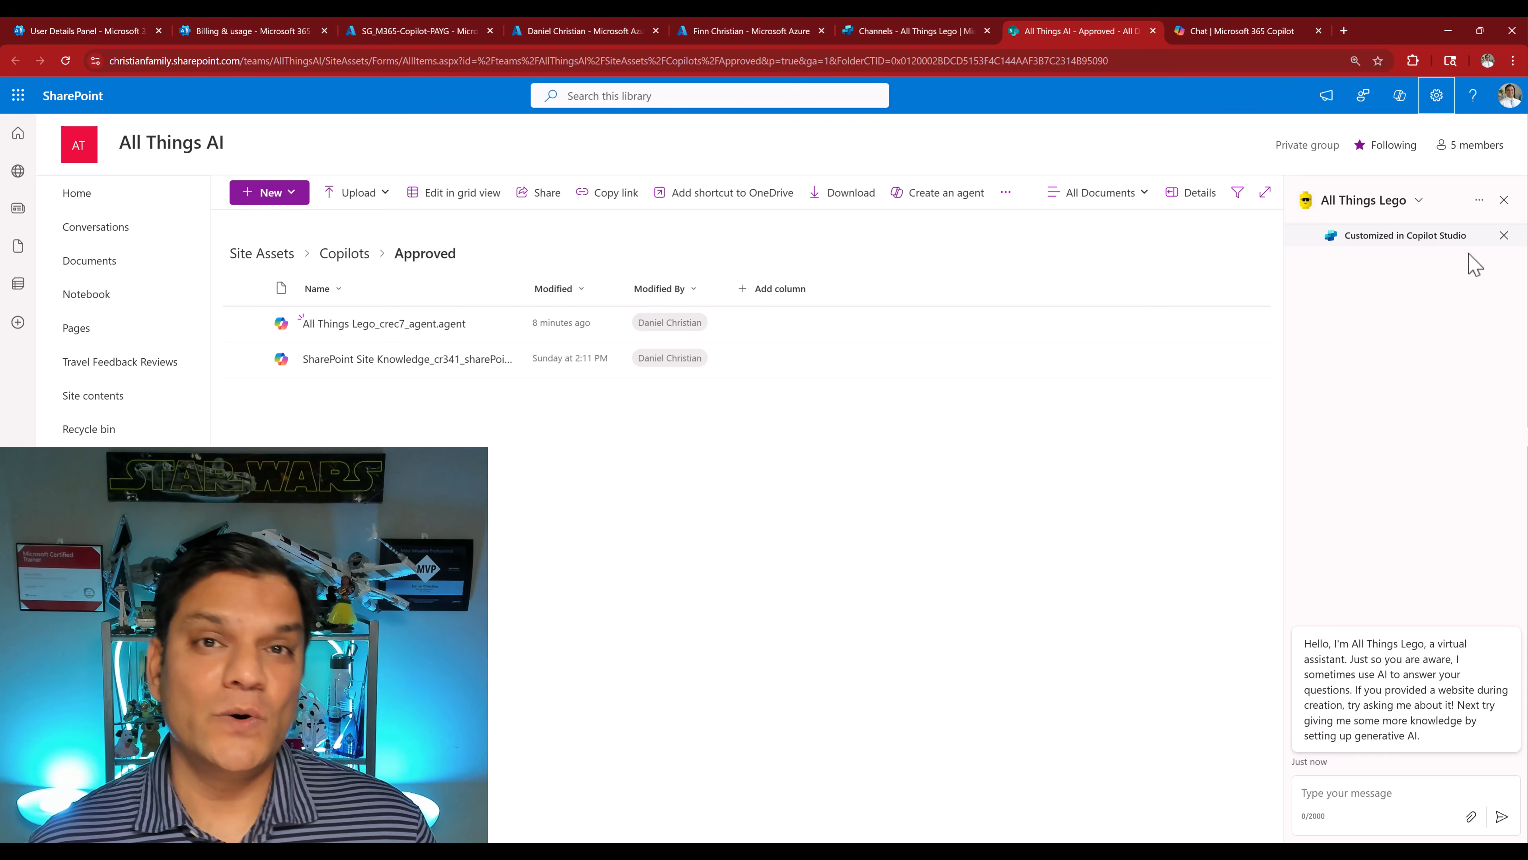
In Copilot Studio, reopen All Things Lego from the home page and undeploy it from the All Things AI SharePoint site
click(955, 27)
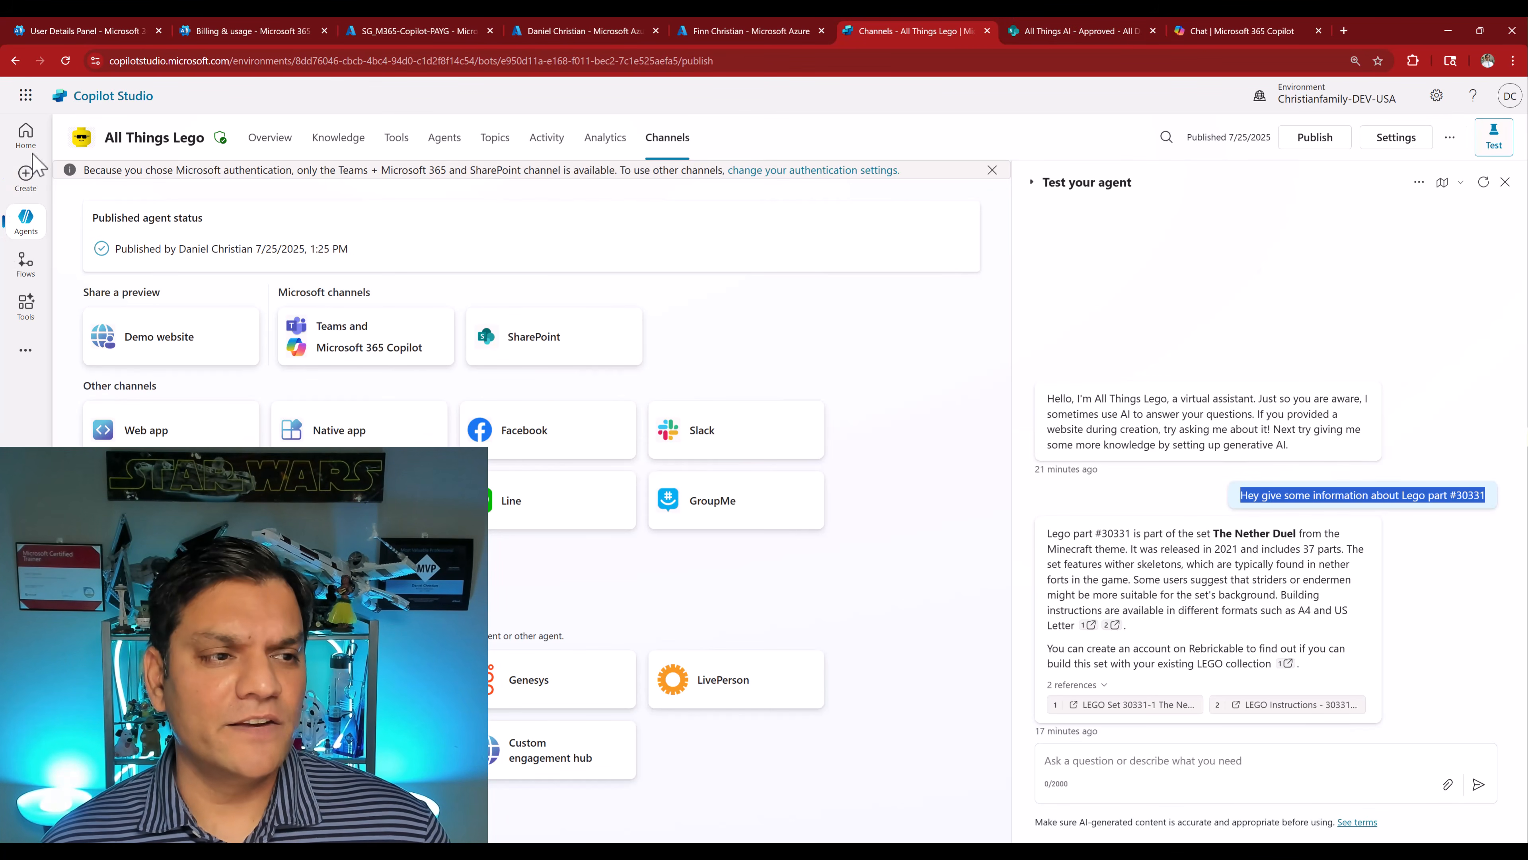
click(26, 134)
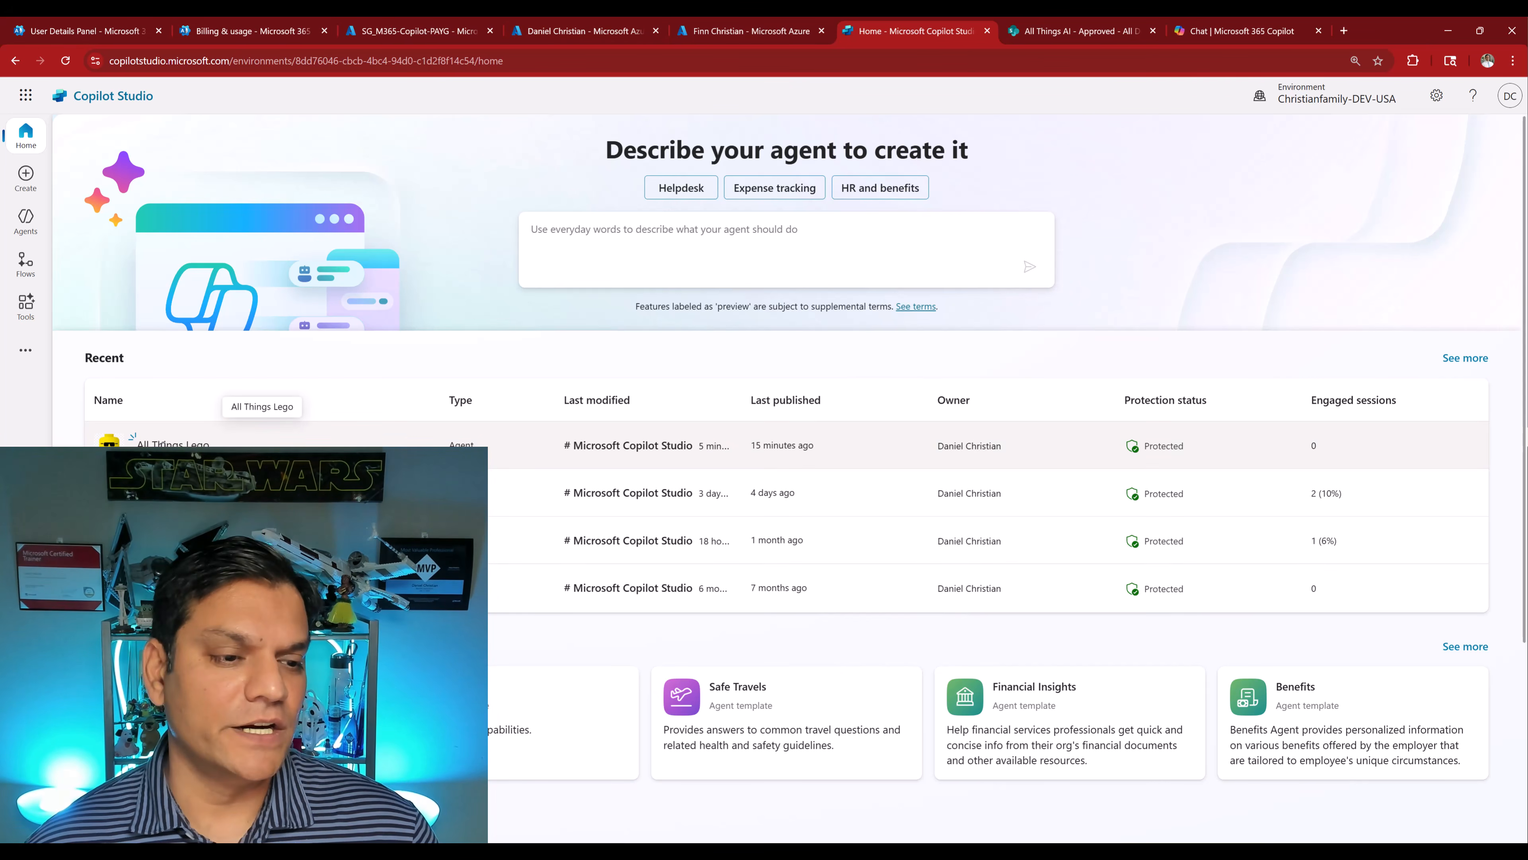
click(163, 443)
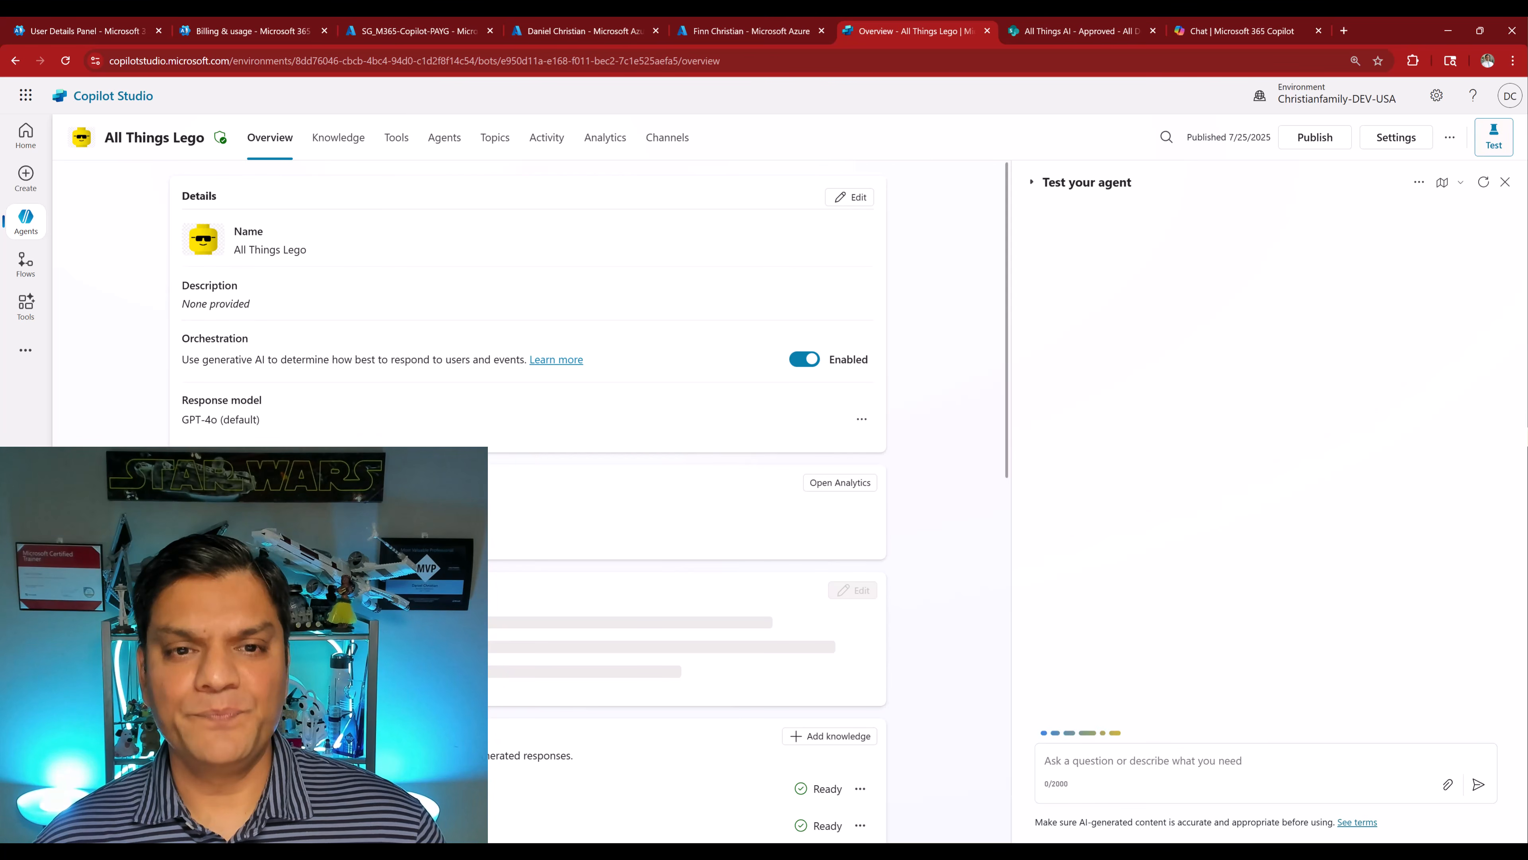
click(688, 147)
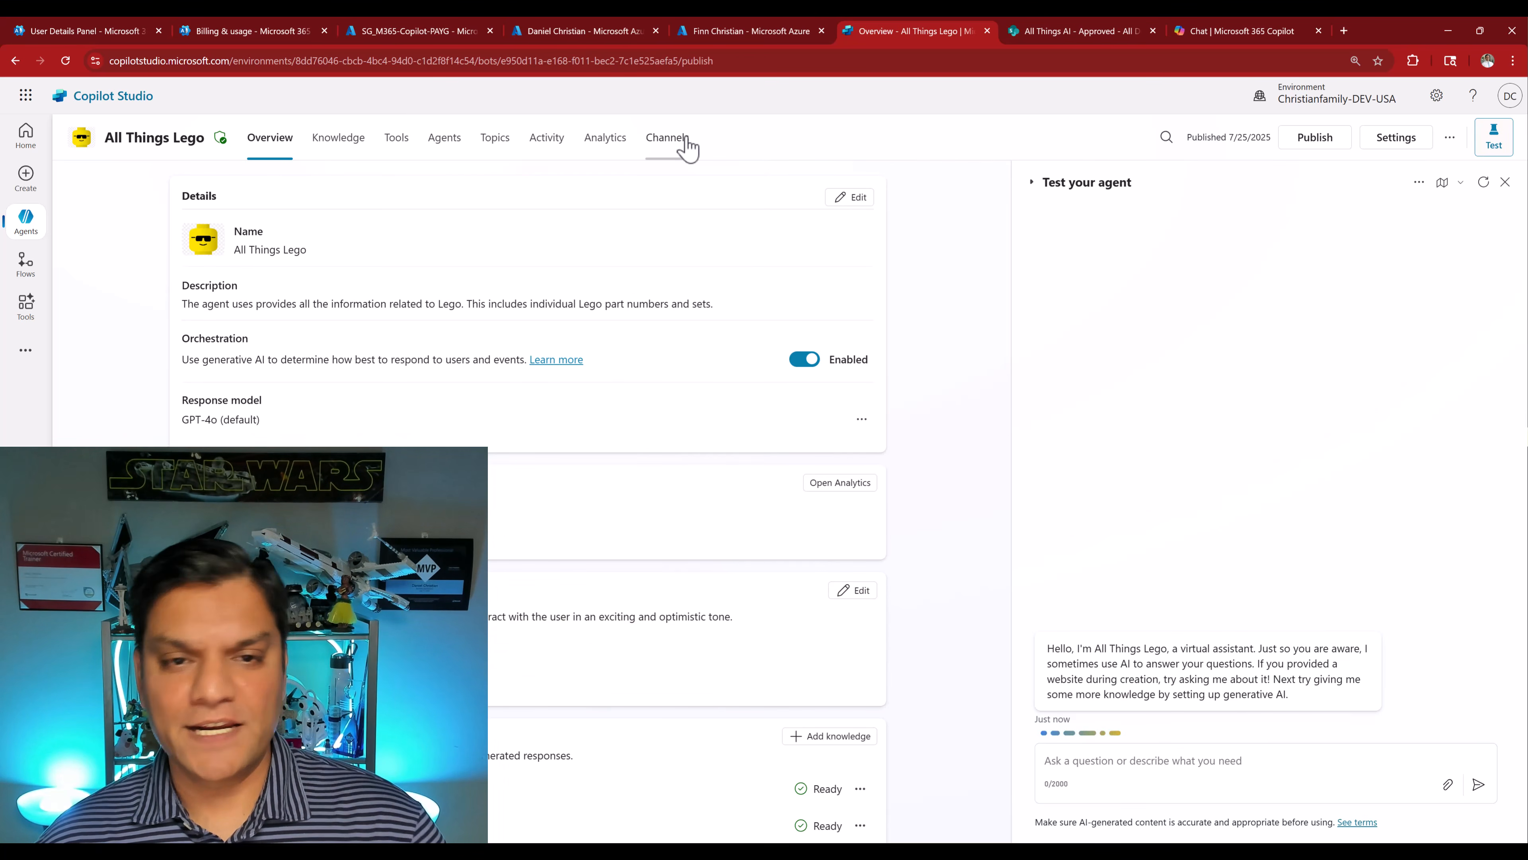
click(583, 332)
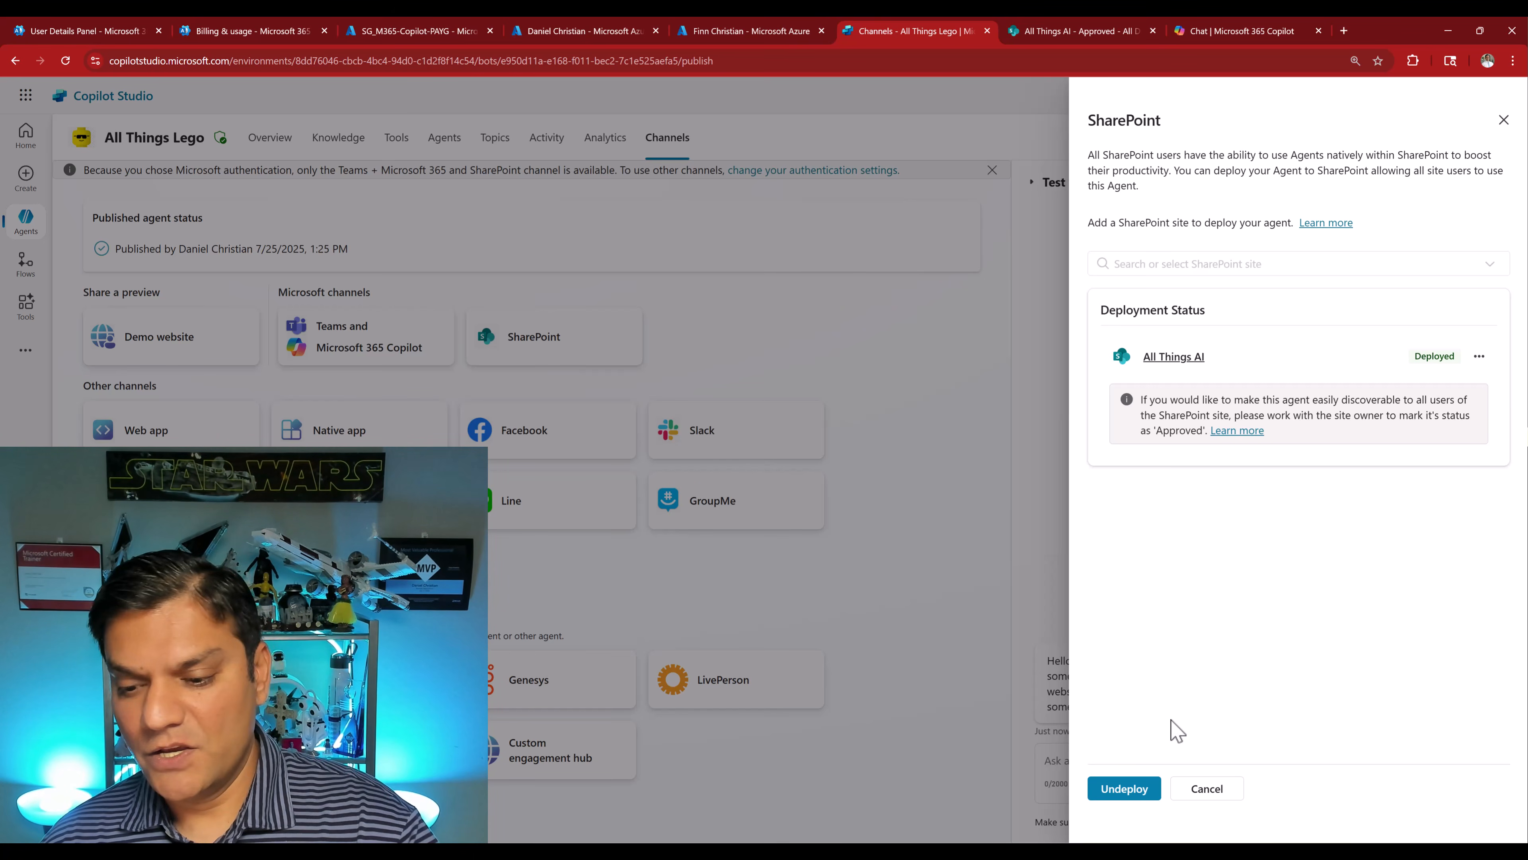
click(1141, 795)
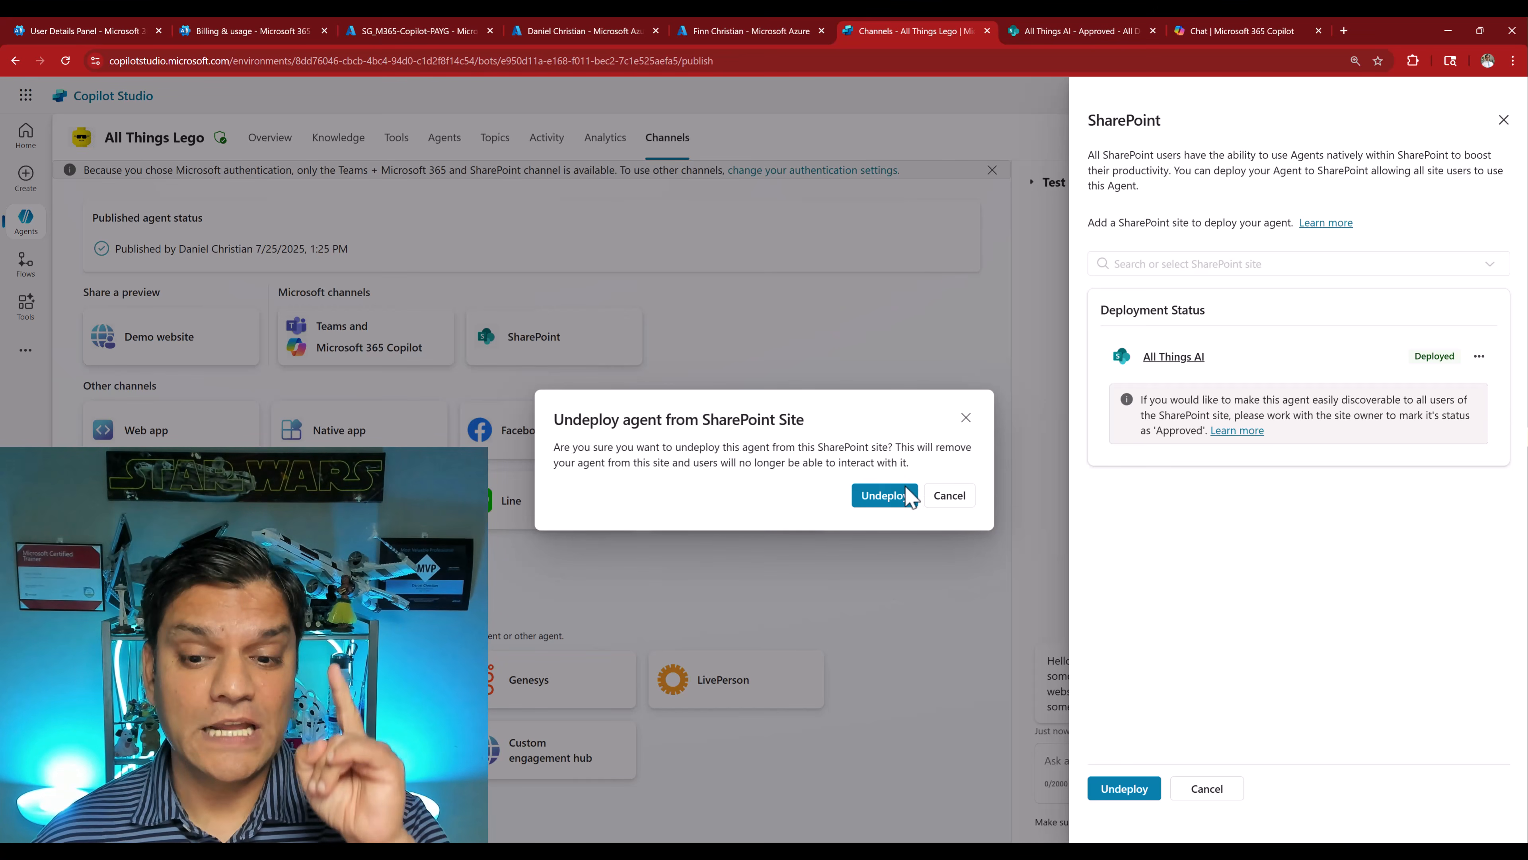
click(905, 497)
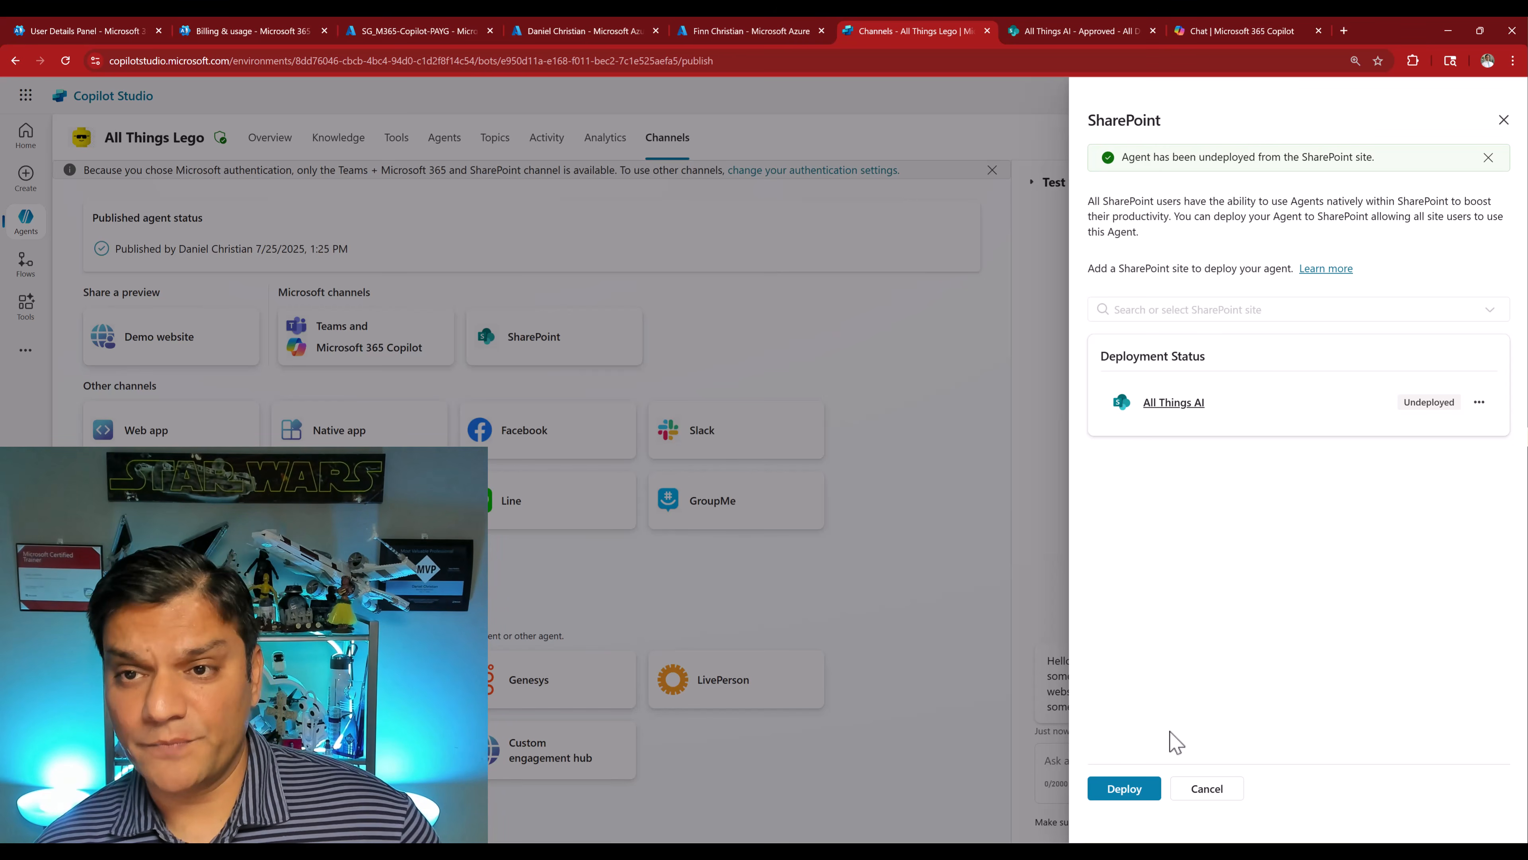
Reload the owner's Approved folder on All Things AI and check its files and the agent pane's list for All Things Lego
click(1086, 30)
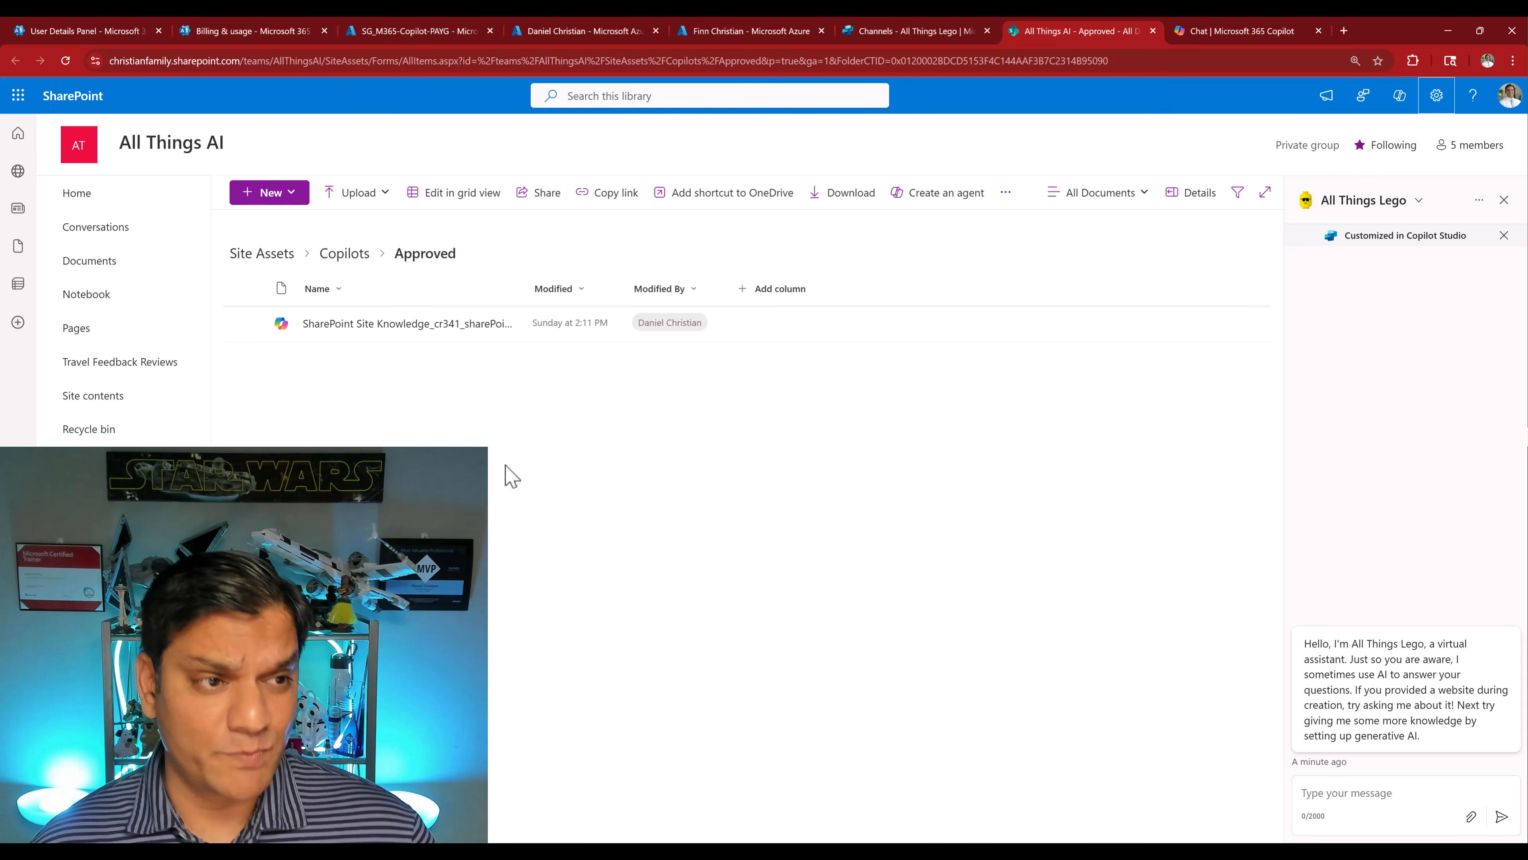
click(65, 60)
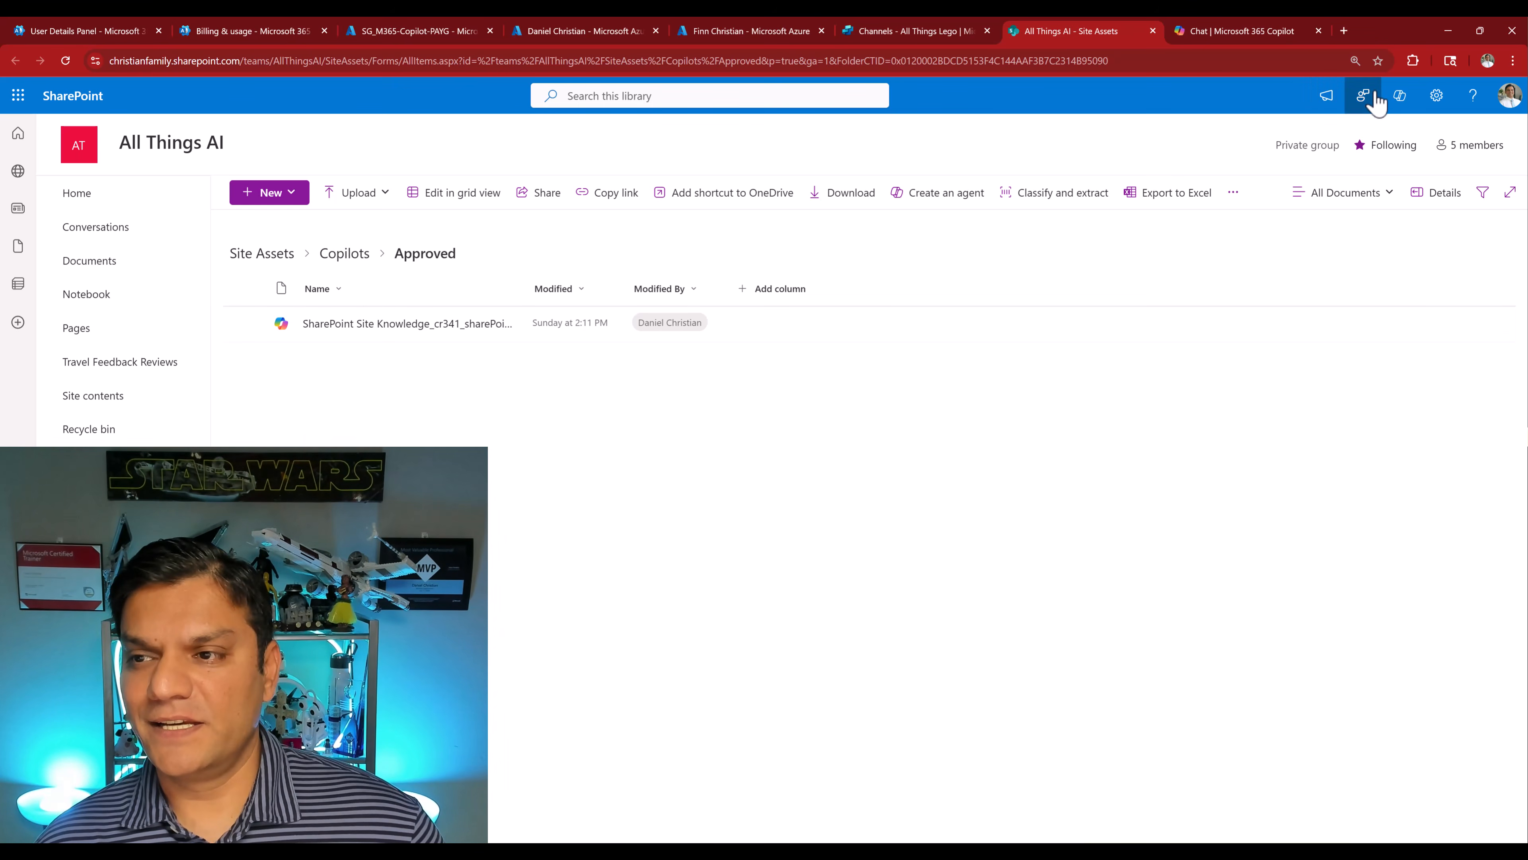
click(1399, 96)
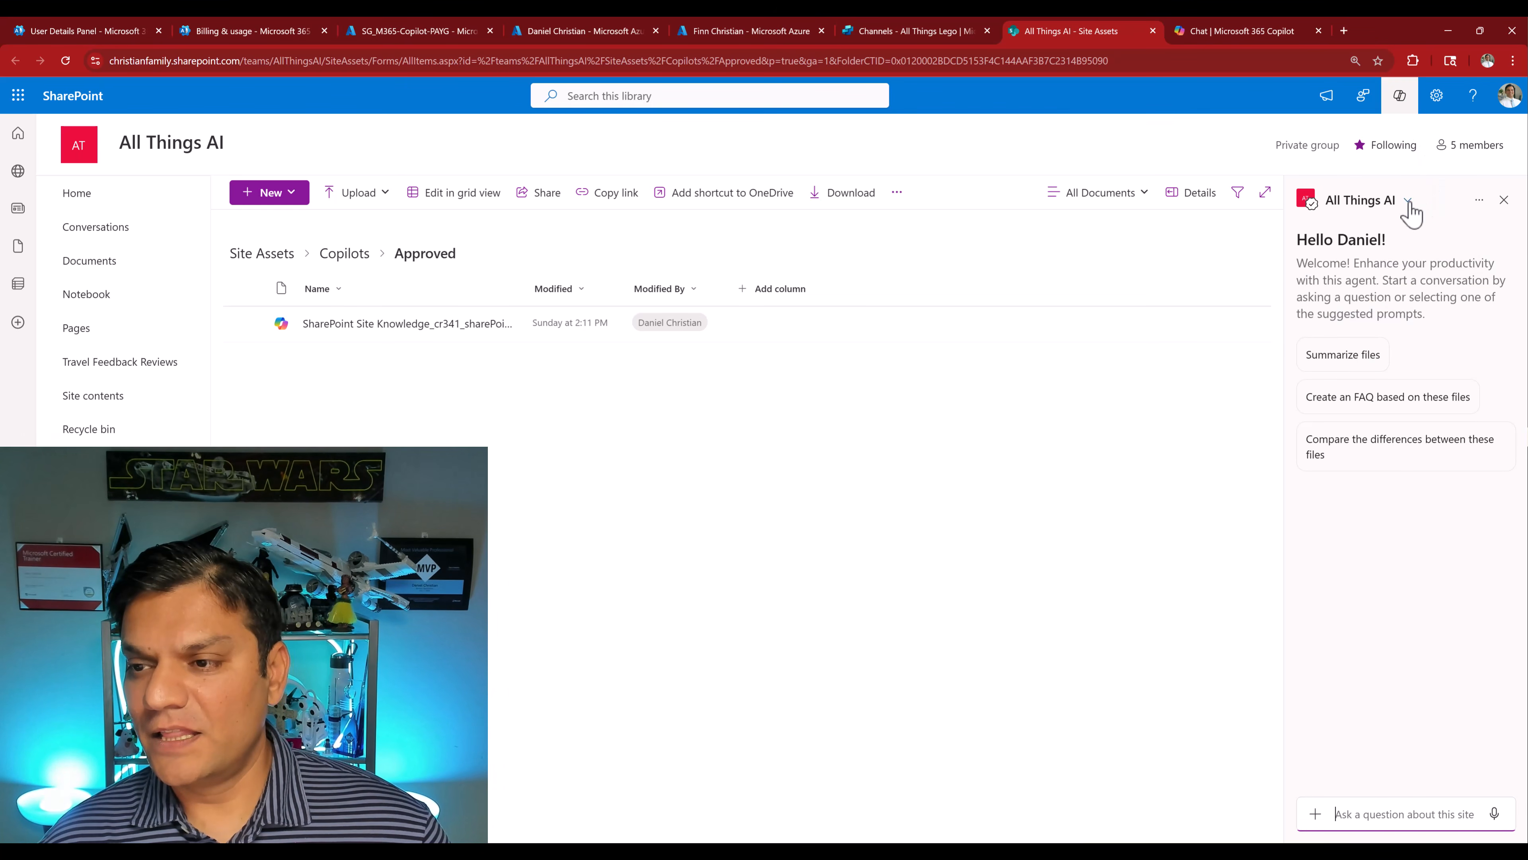
click(1403, 206)
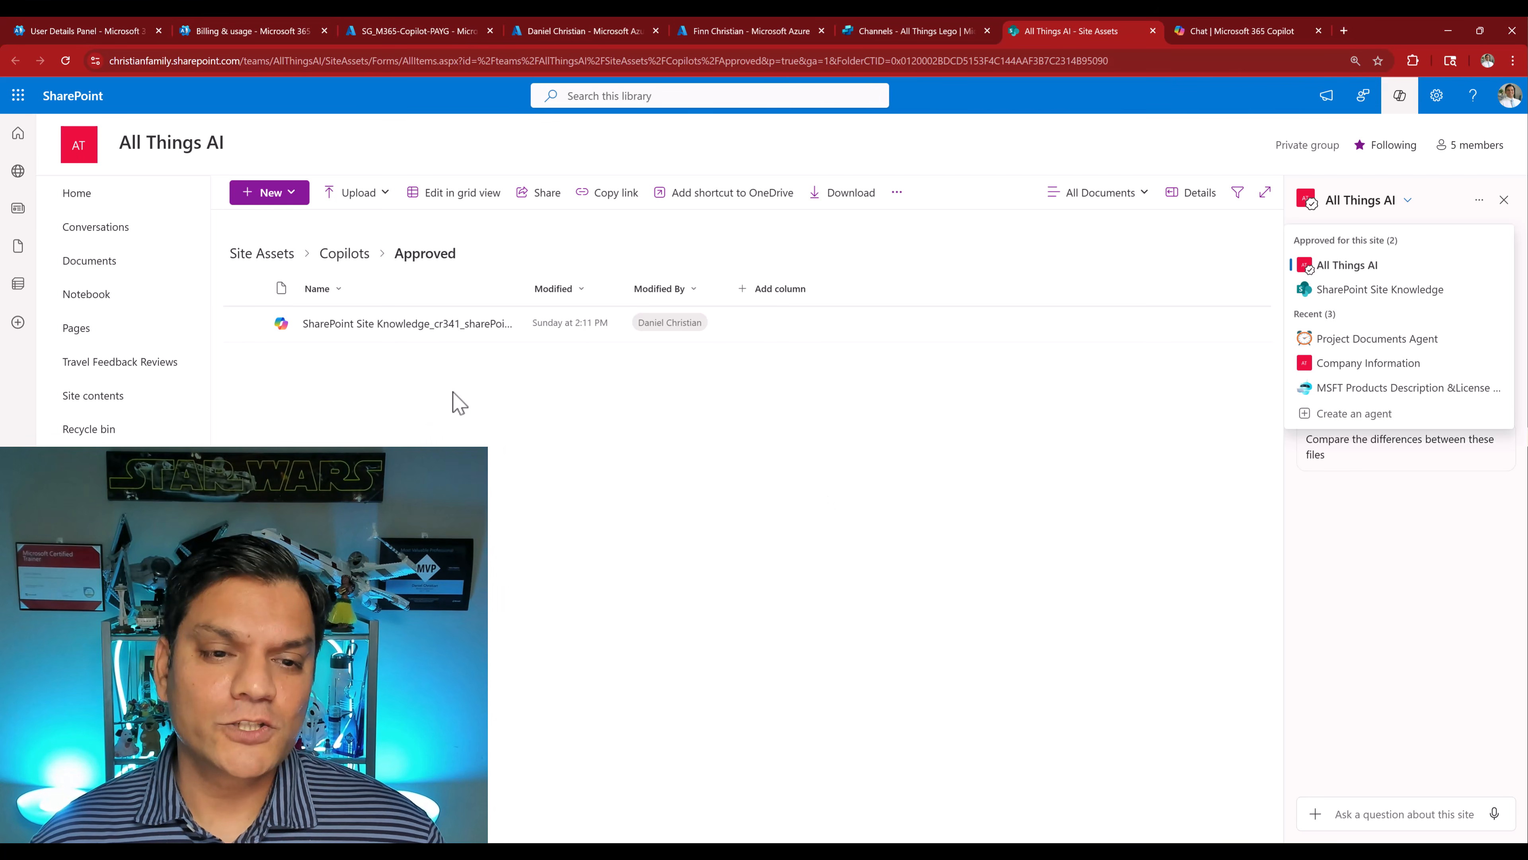
drag(526, 291, 681, 296)
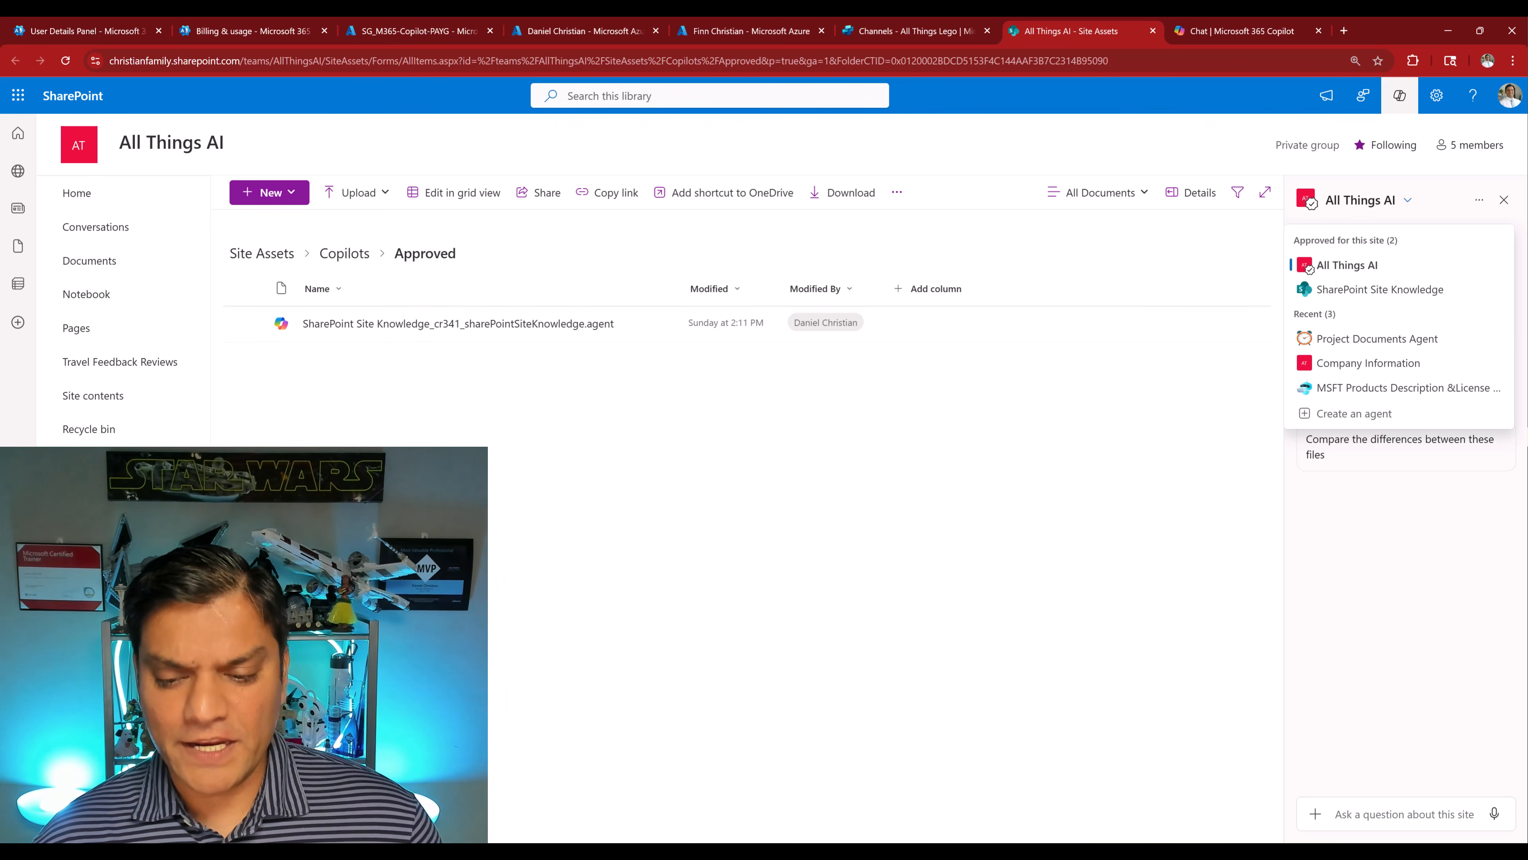
In the site member's window, reload the Documents library, reopen the agent pane and check which agents are offered
click(948, 815)
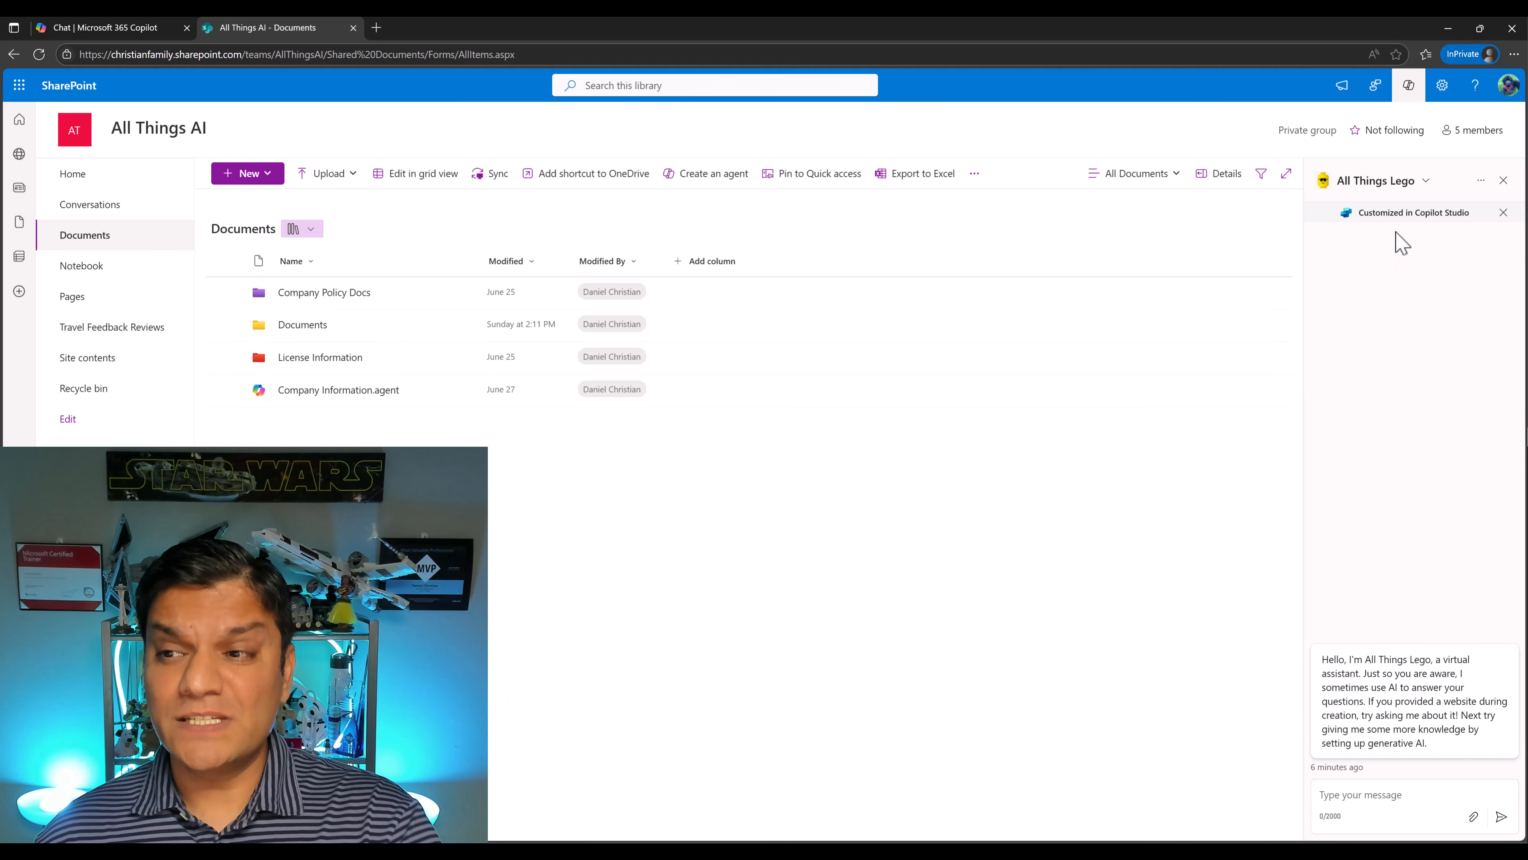
click(39, 54)
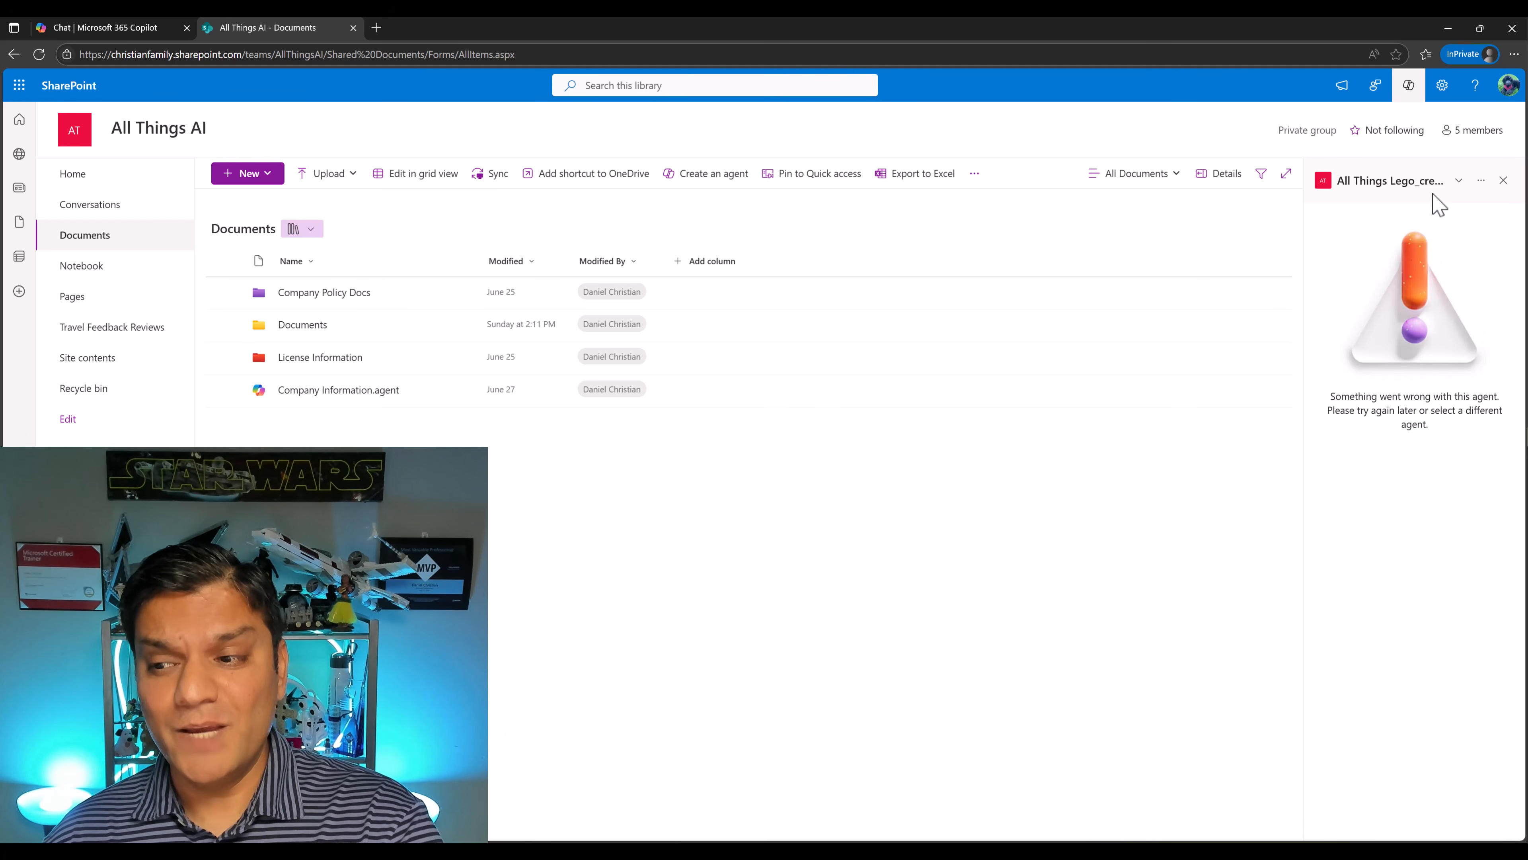
click(1503, 180)
click(1409, 88)
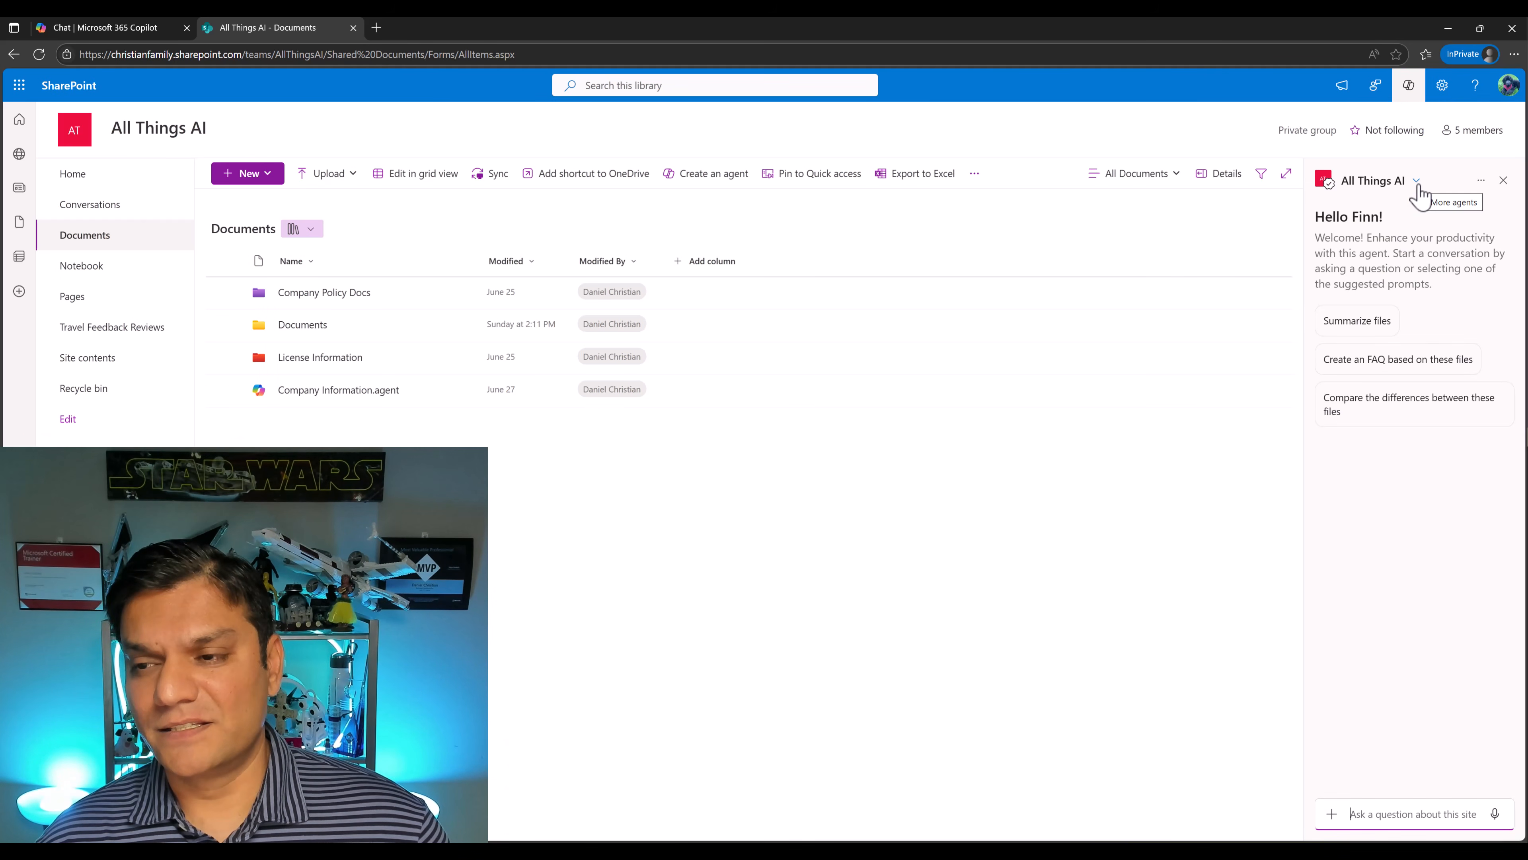
click(1417, 185)
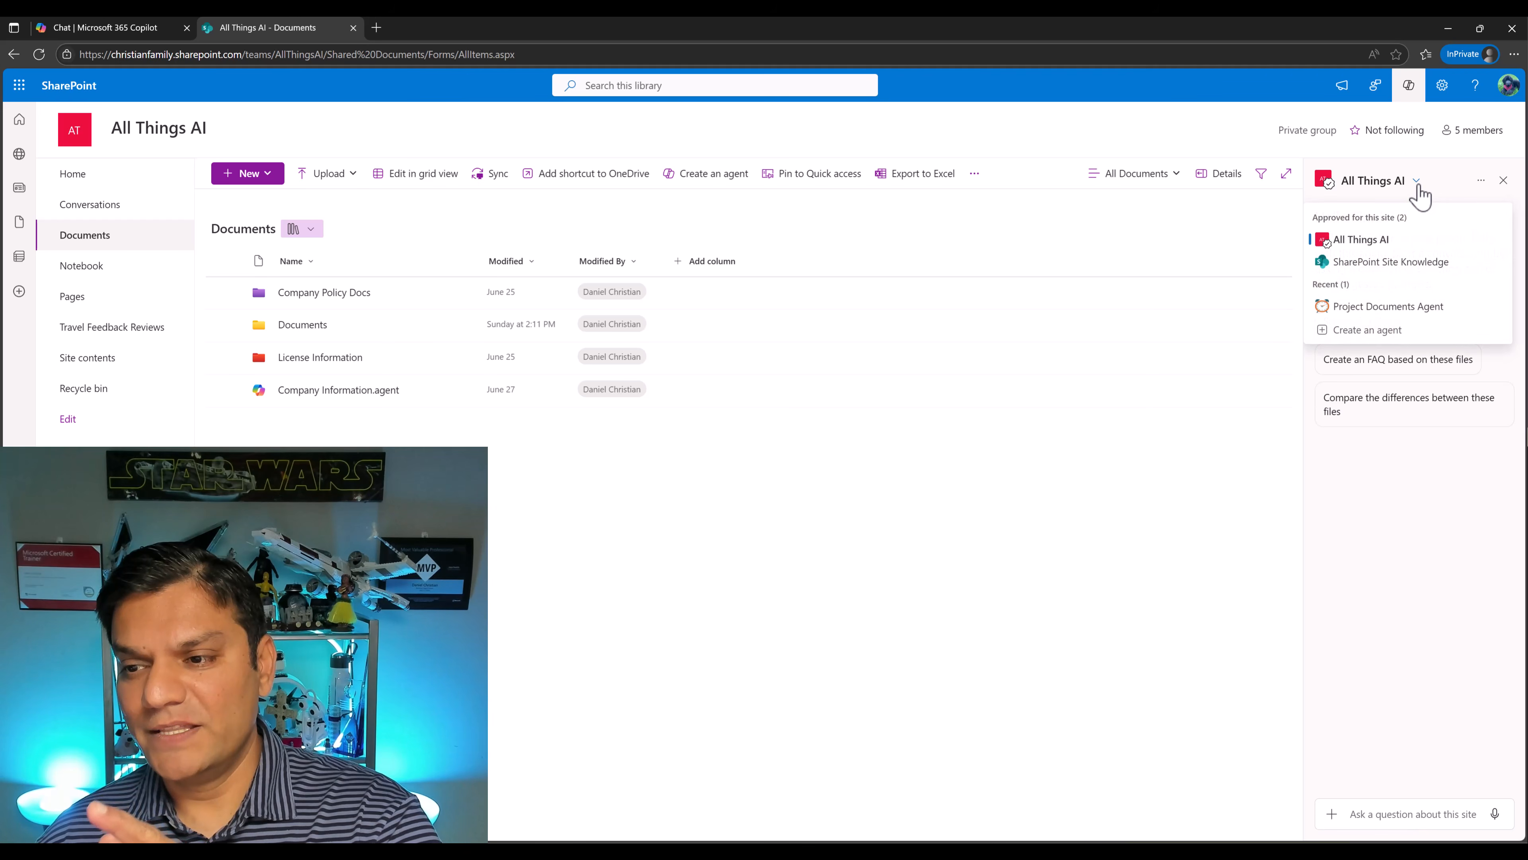
click(1382, 588)
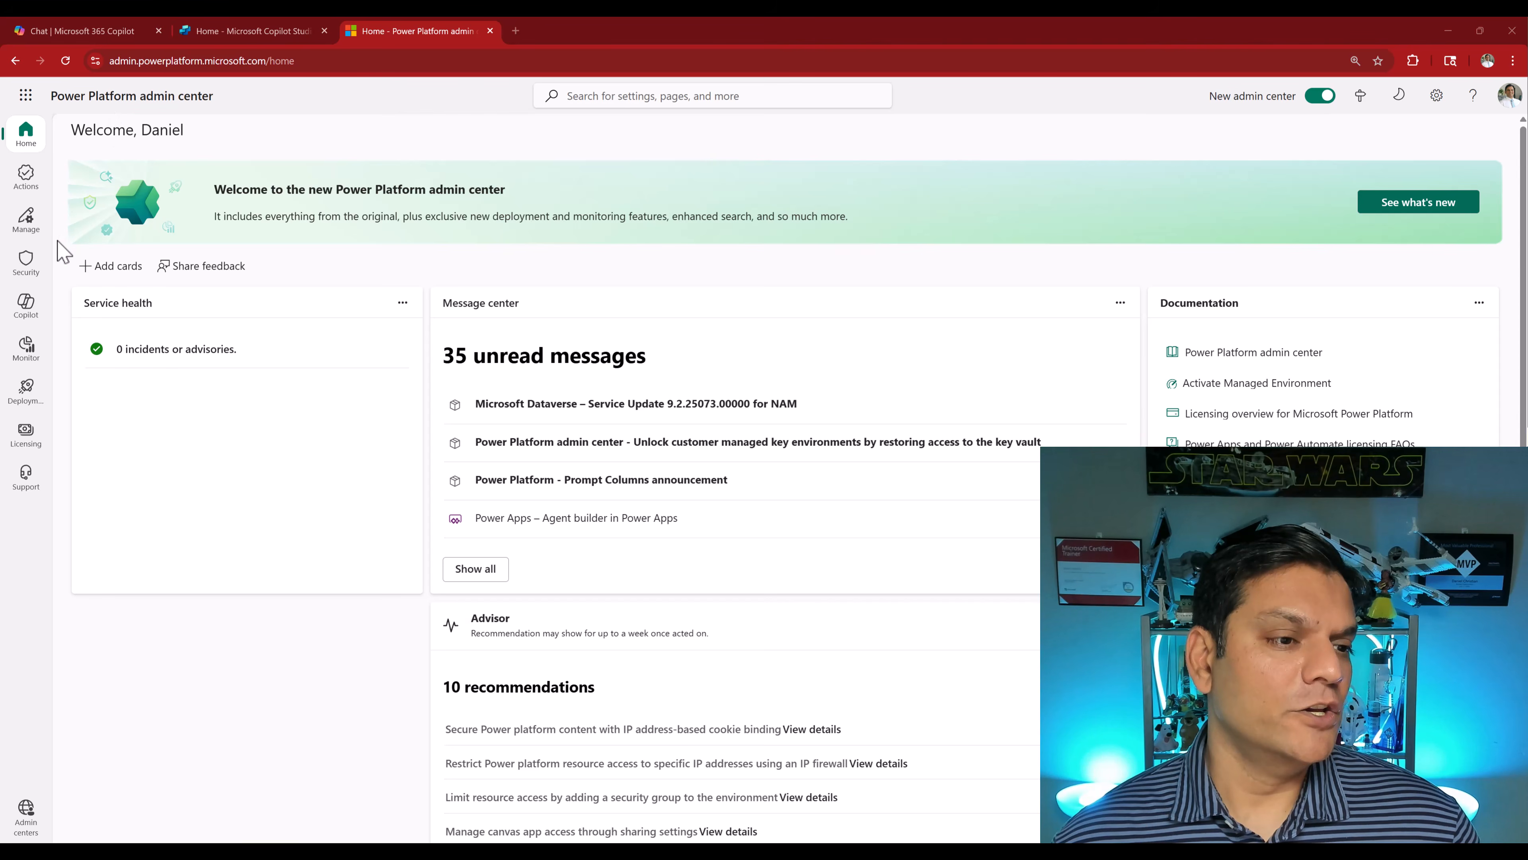
In the Power Platform admin center, open the Copilot Governance data policy for editing from the security settings
click(26, 260)
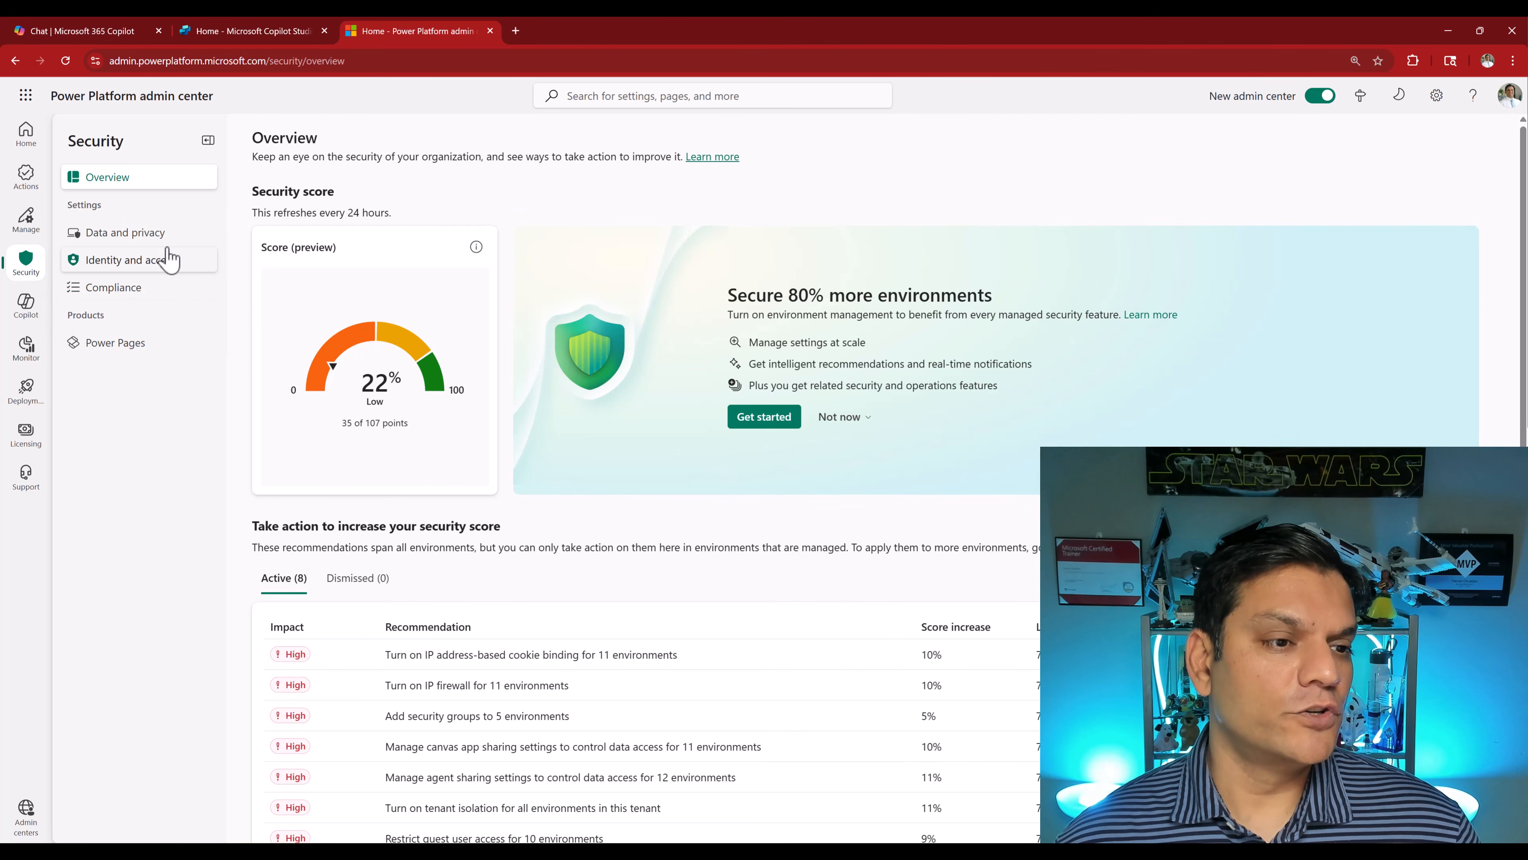
click(152, 235)
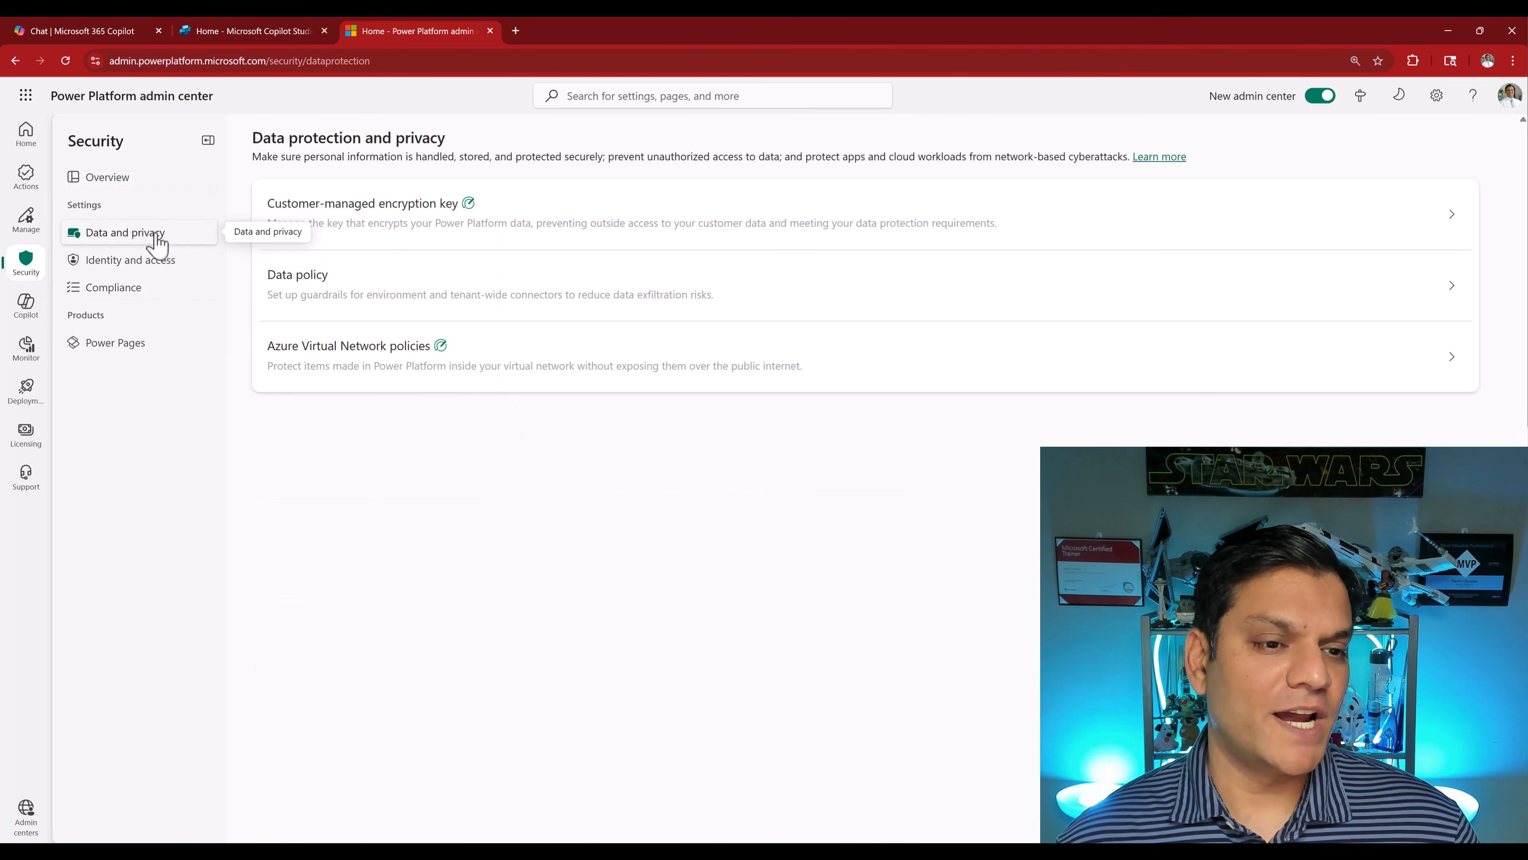
click(336, 301)
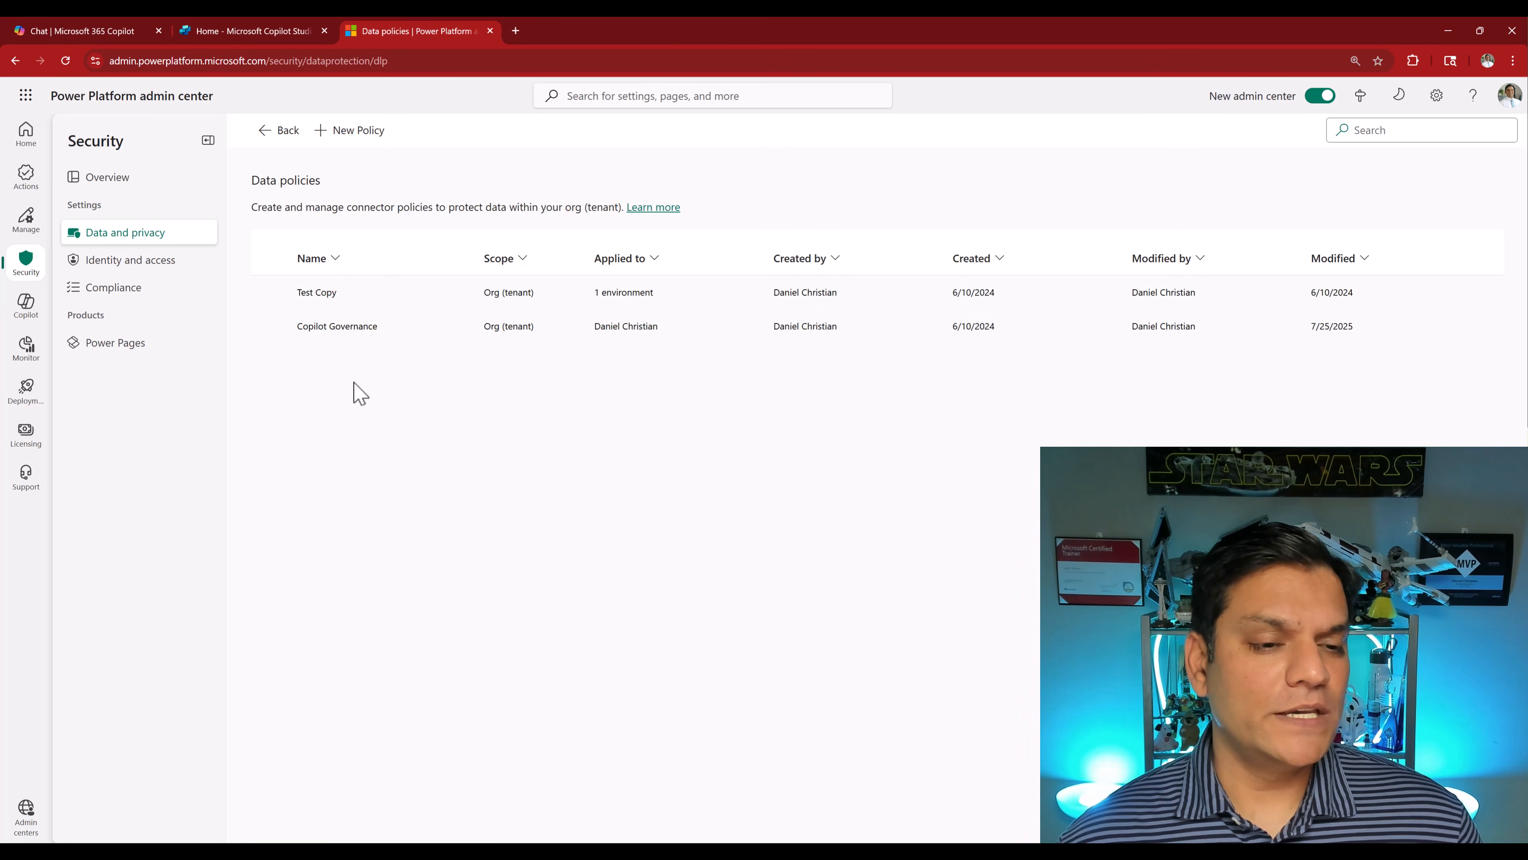
click(365, 348)
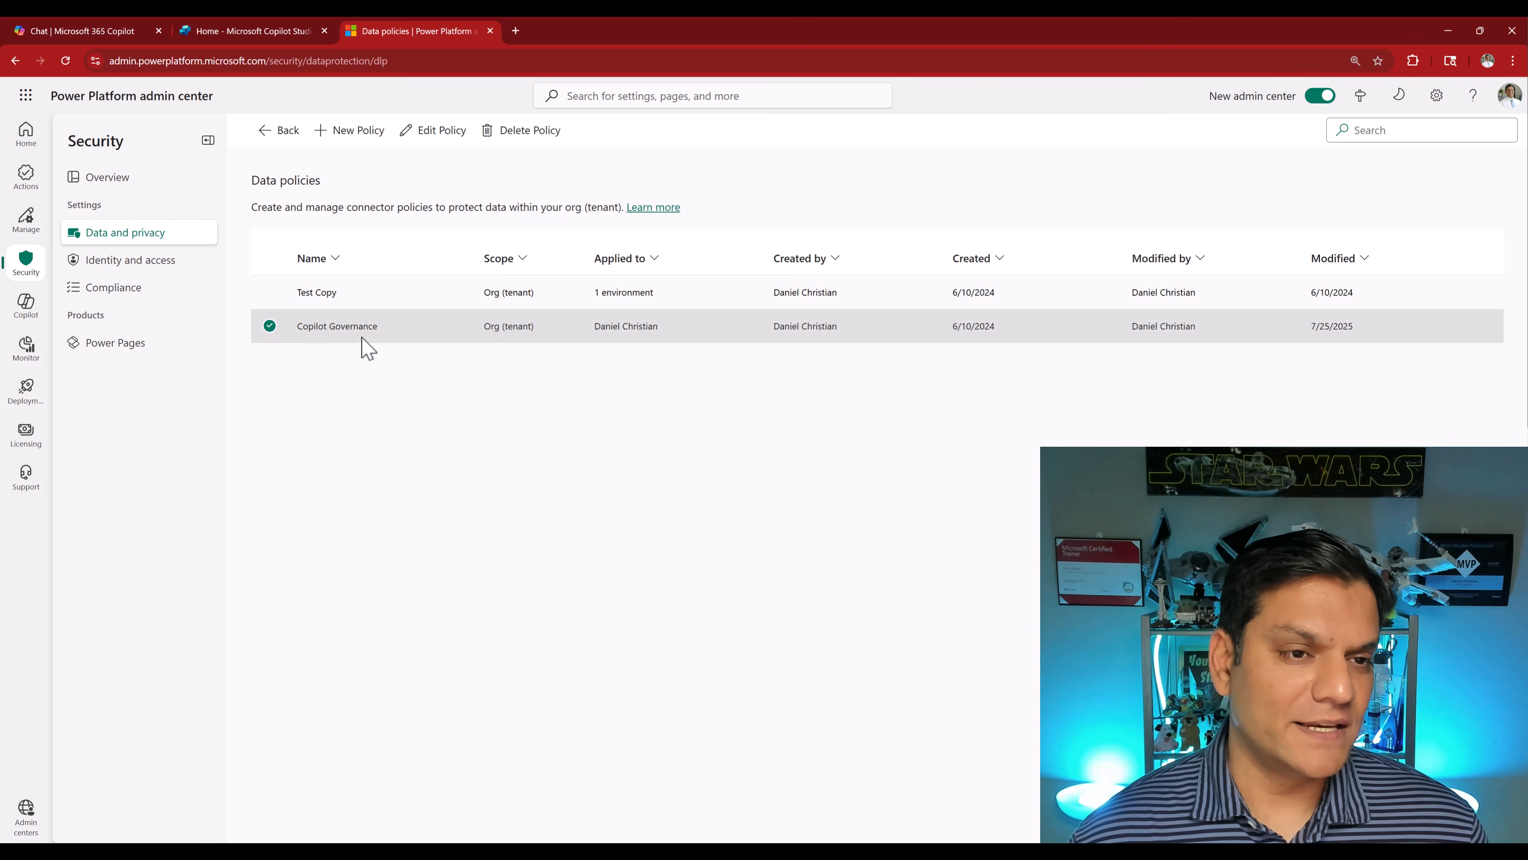
click(421, 137)
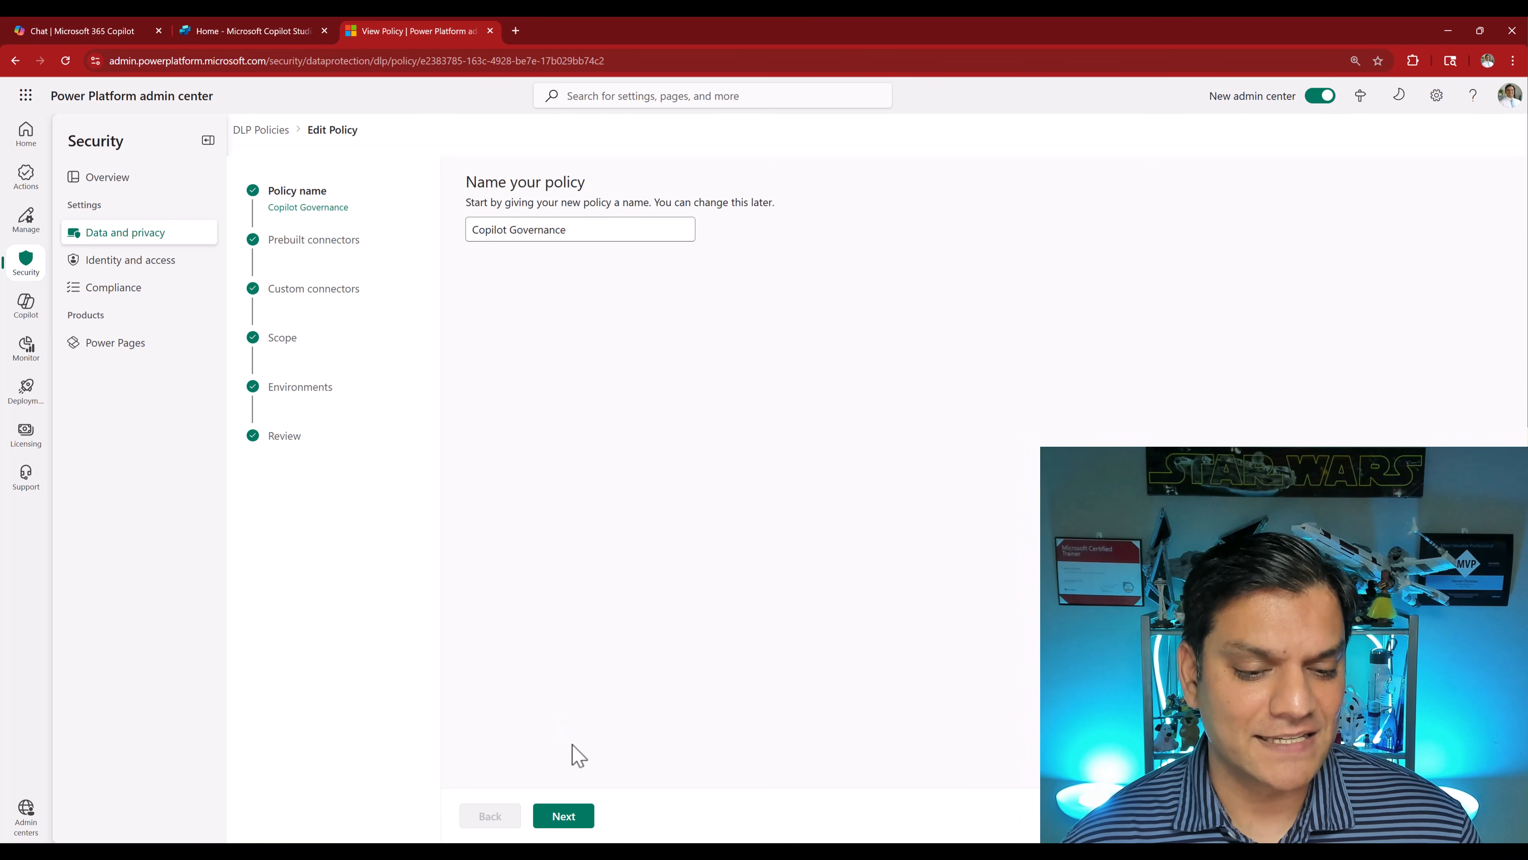
Filter the policy's prebuilt connectors by "Copi" and compare the Copilot Studio connectors in the Business and Blocked groups
click(564, 816)
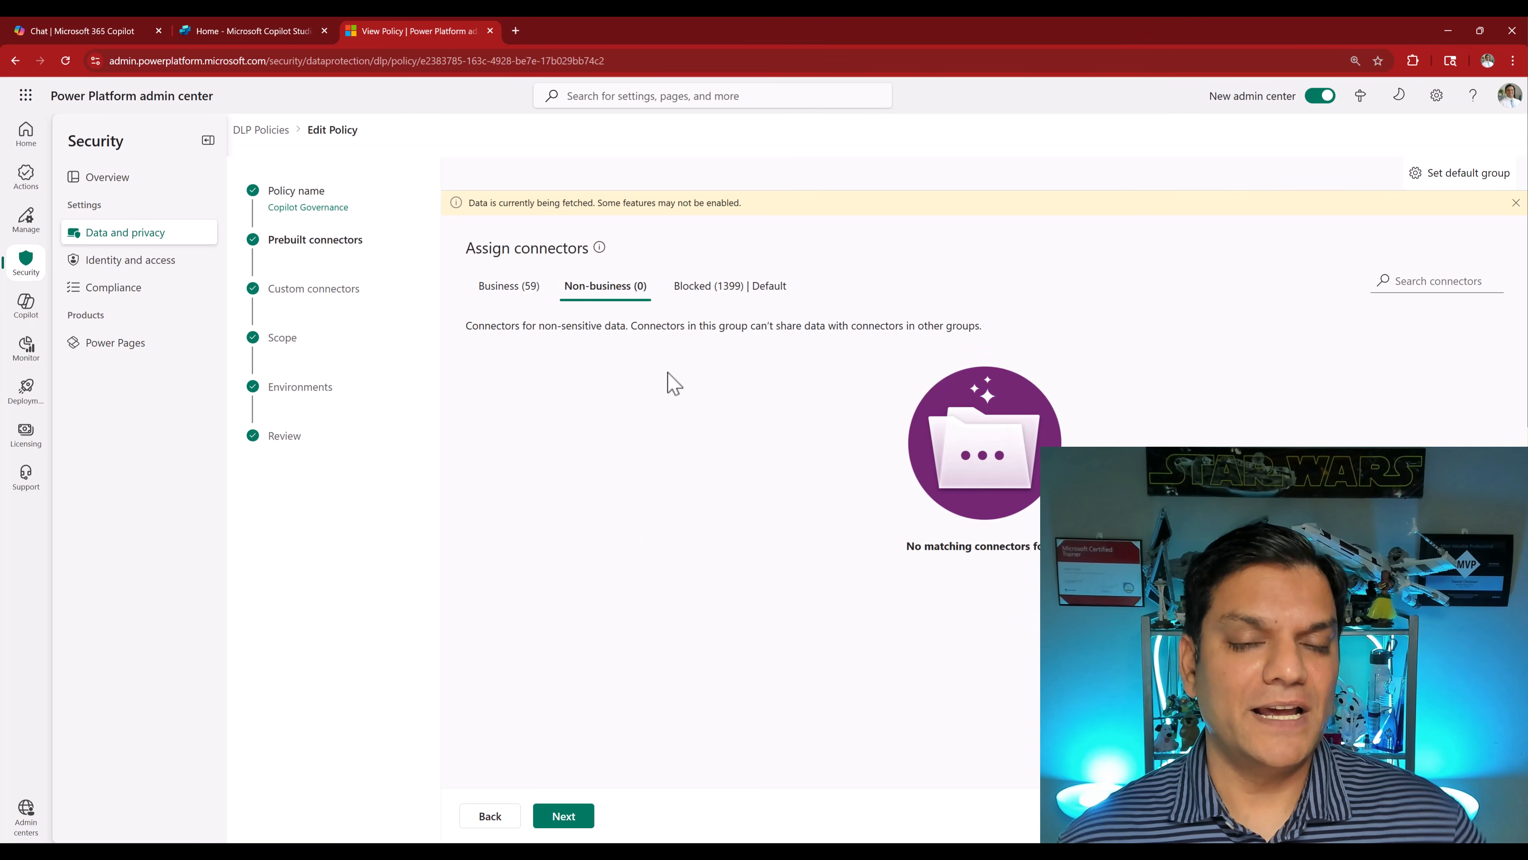
click(510, 288)
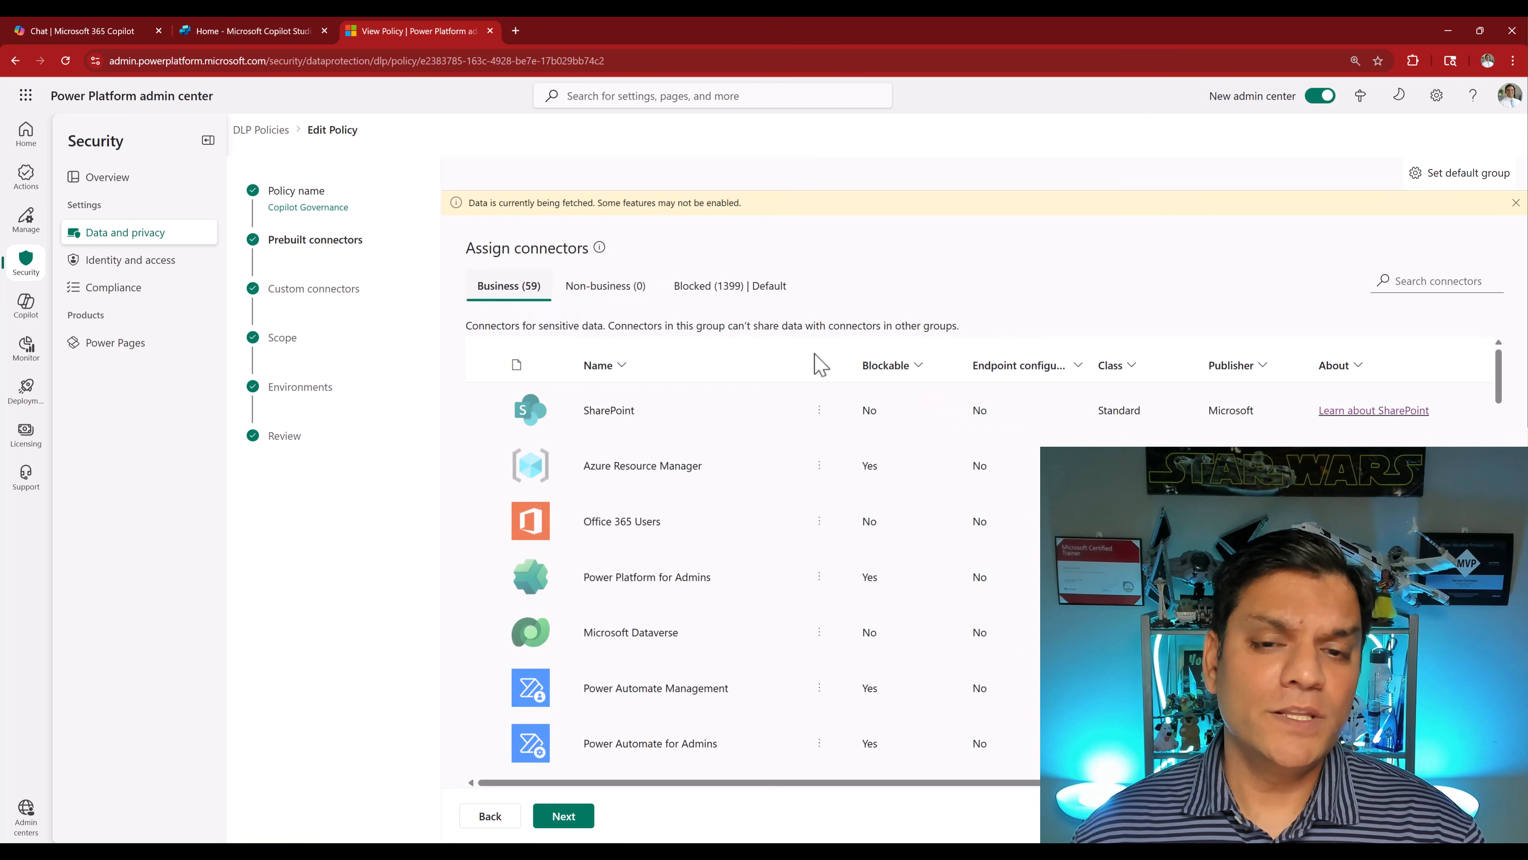
click(1420, 292)
text(Copi)
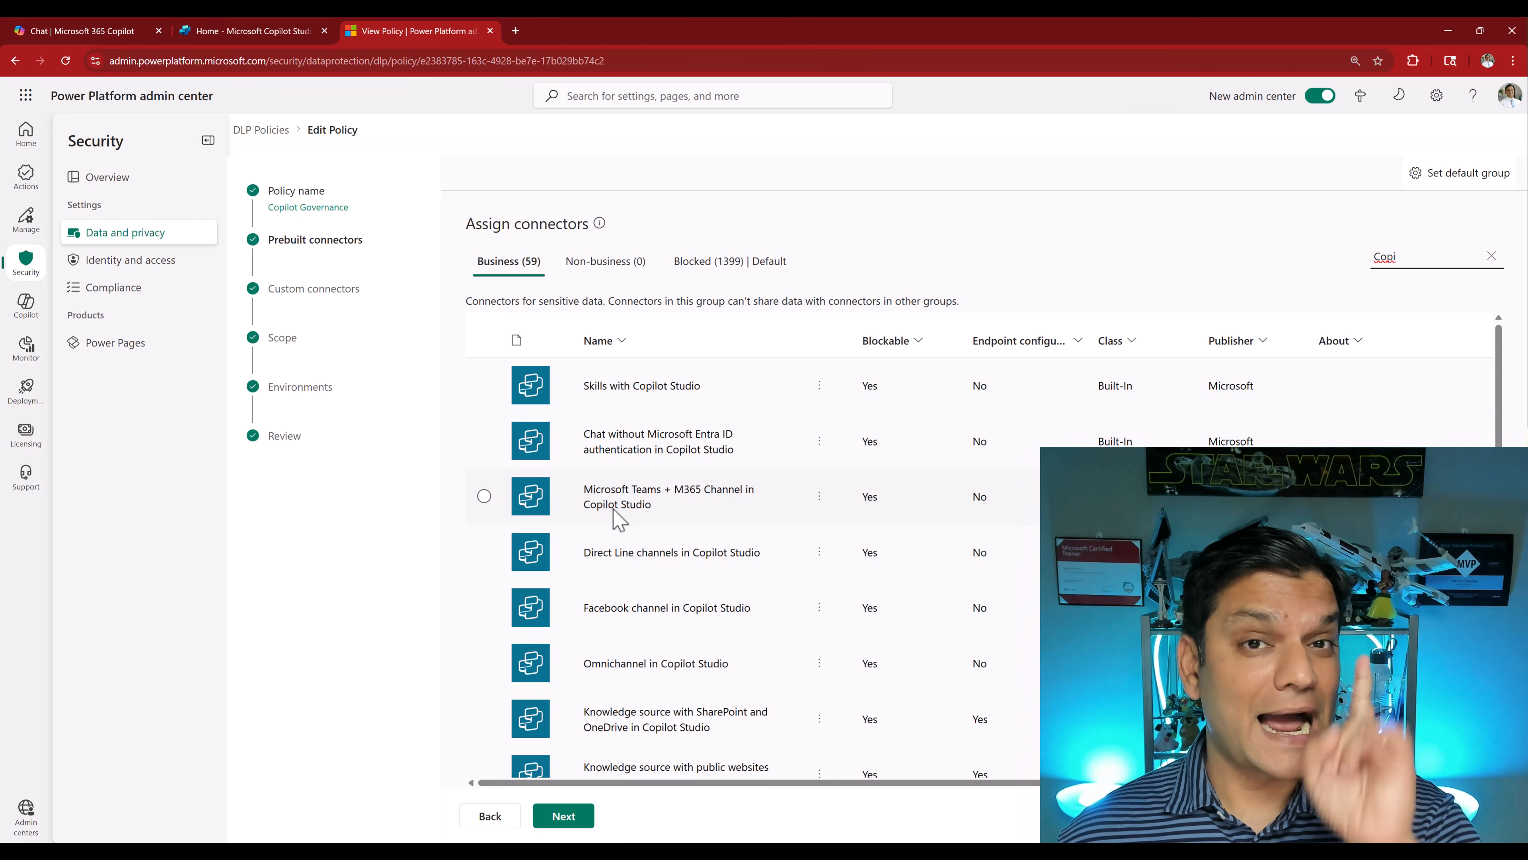
click(734, 267)
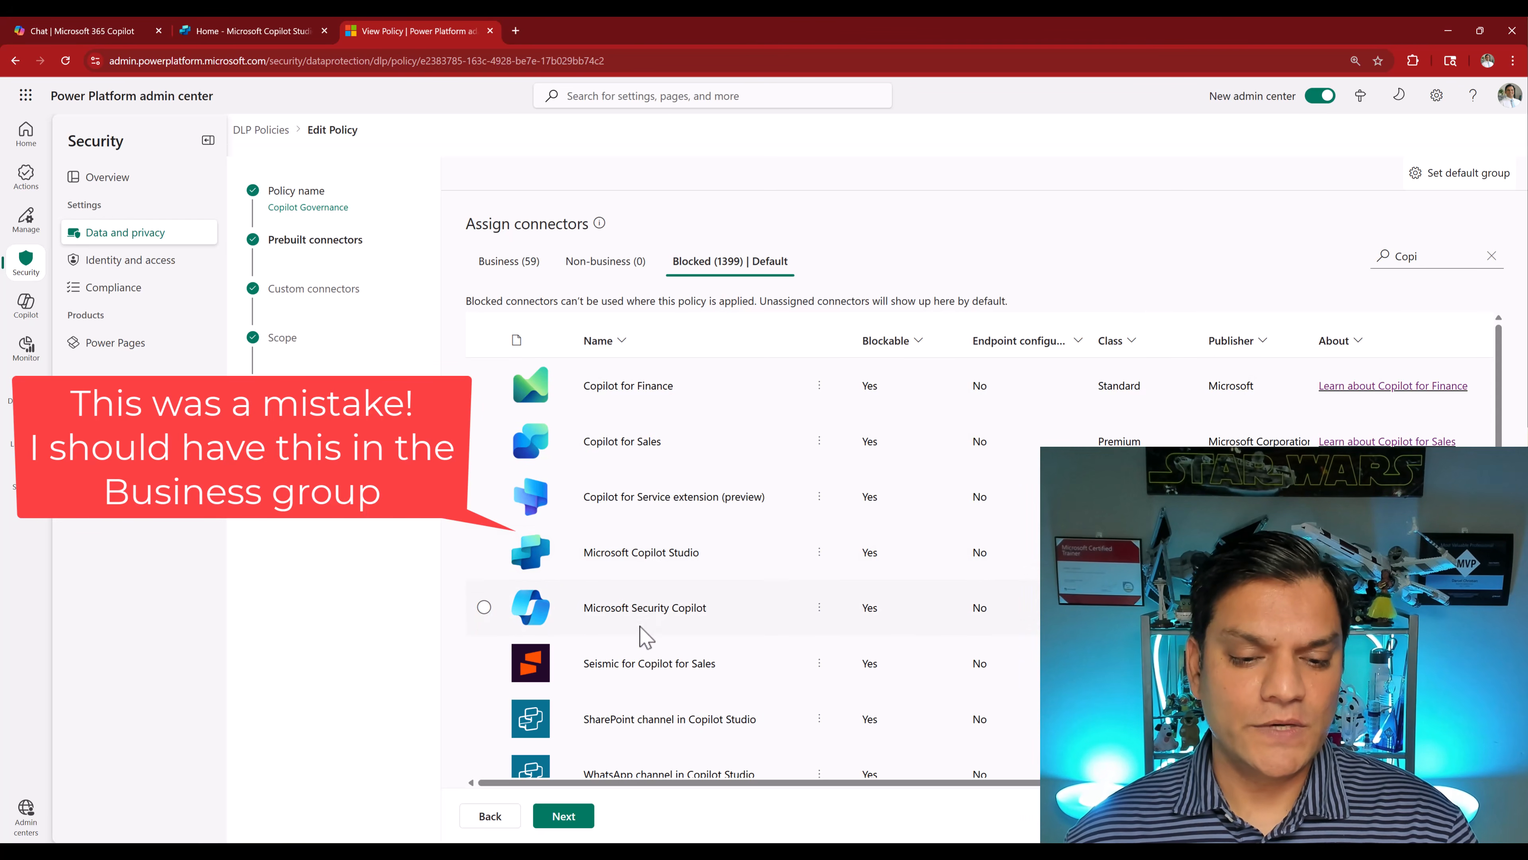
scroll(647, 637, down, 1)
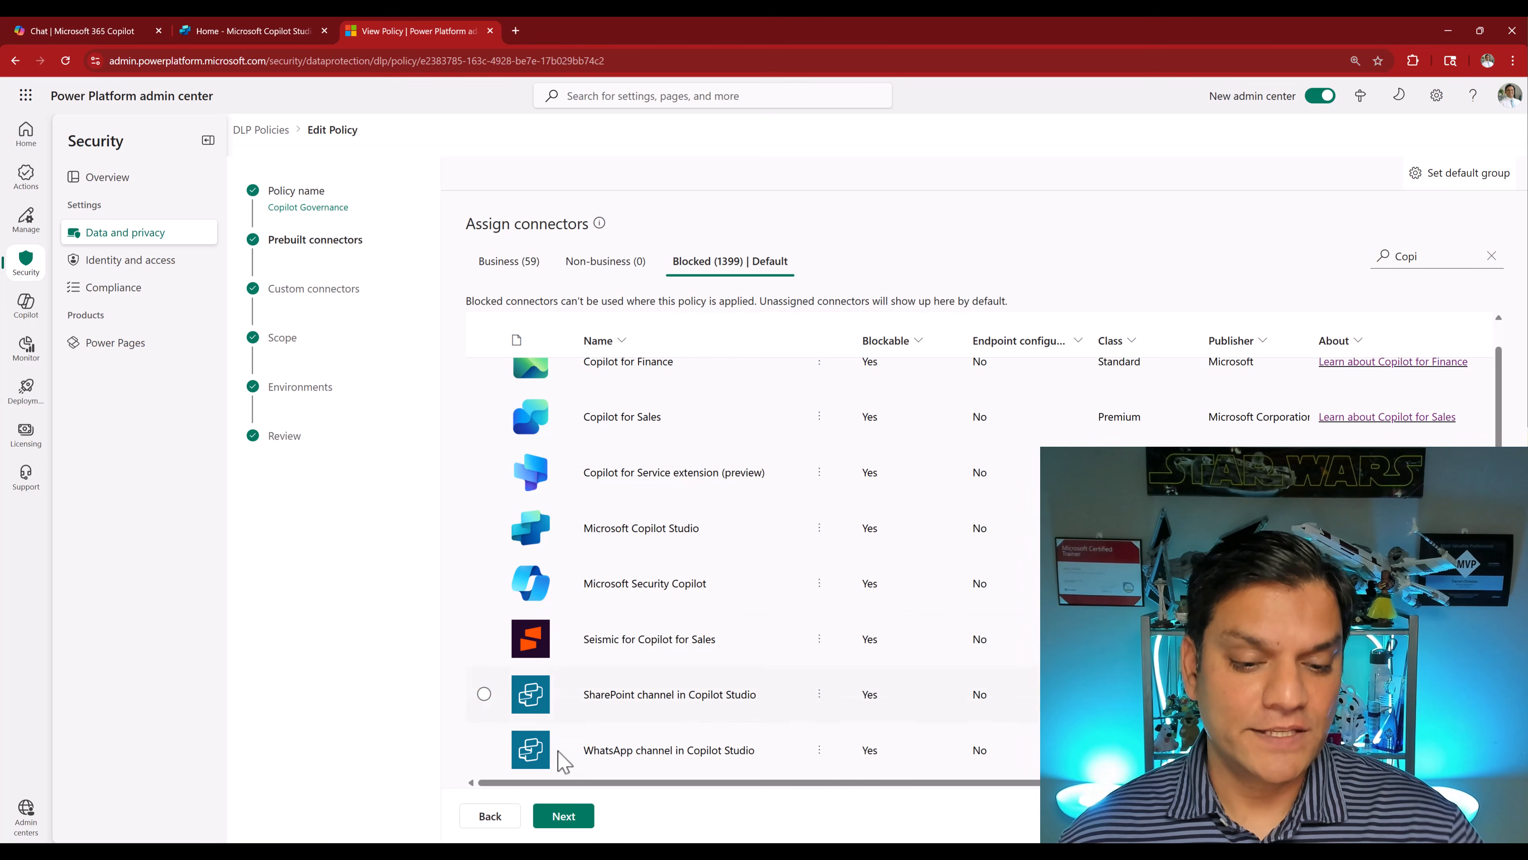
Advance through the policy's custom connectors and scope, and check which environment is added to it
click(570, 824)
click(569, 826)
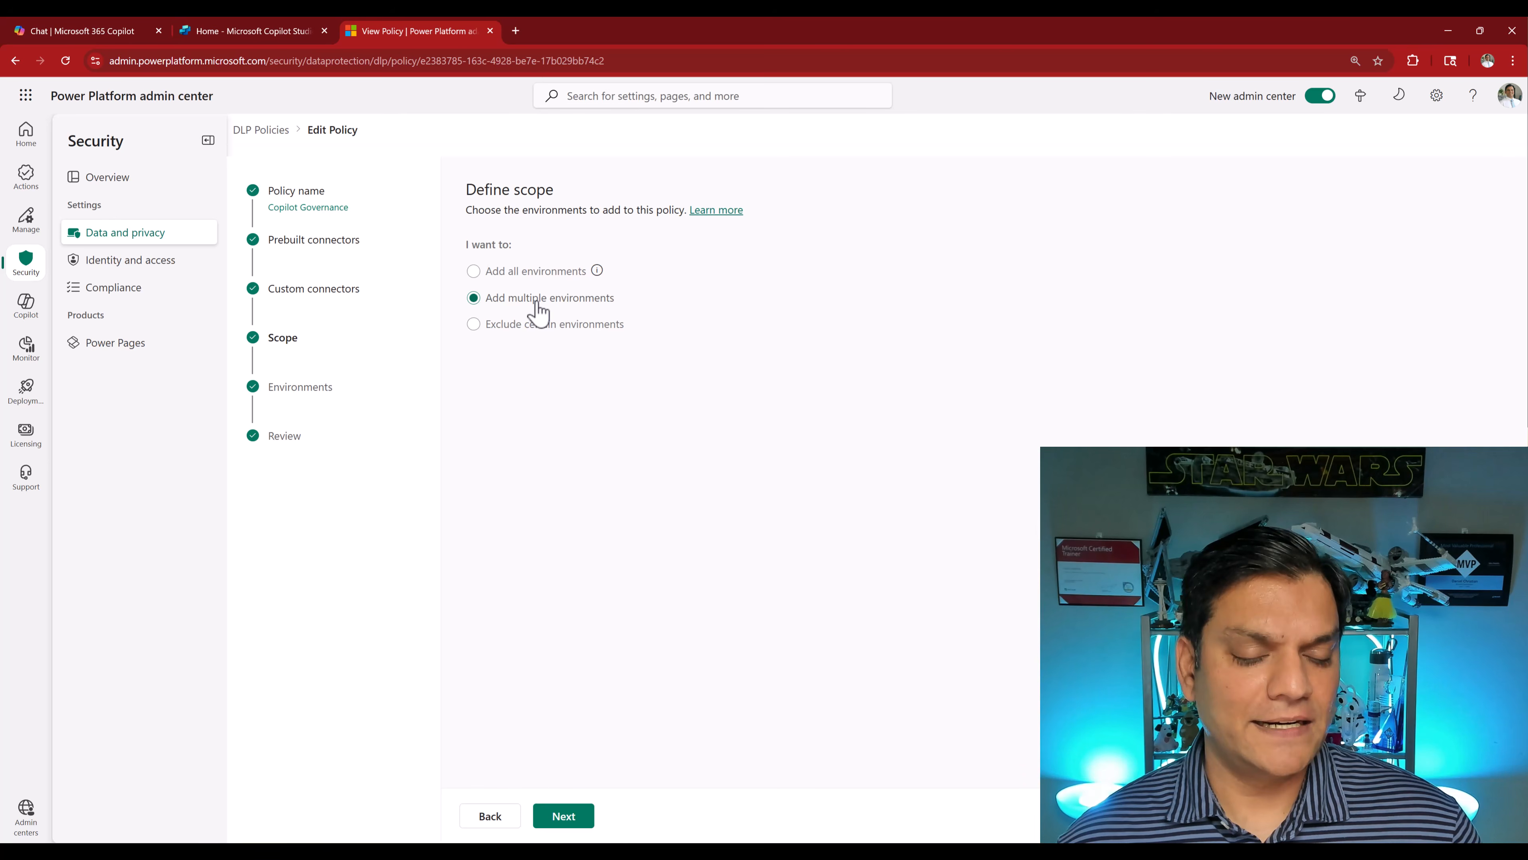
click(562, 816)
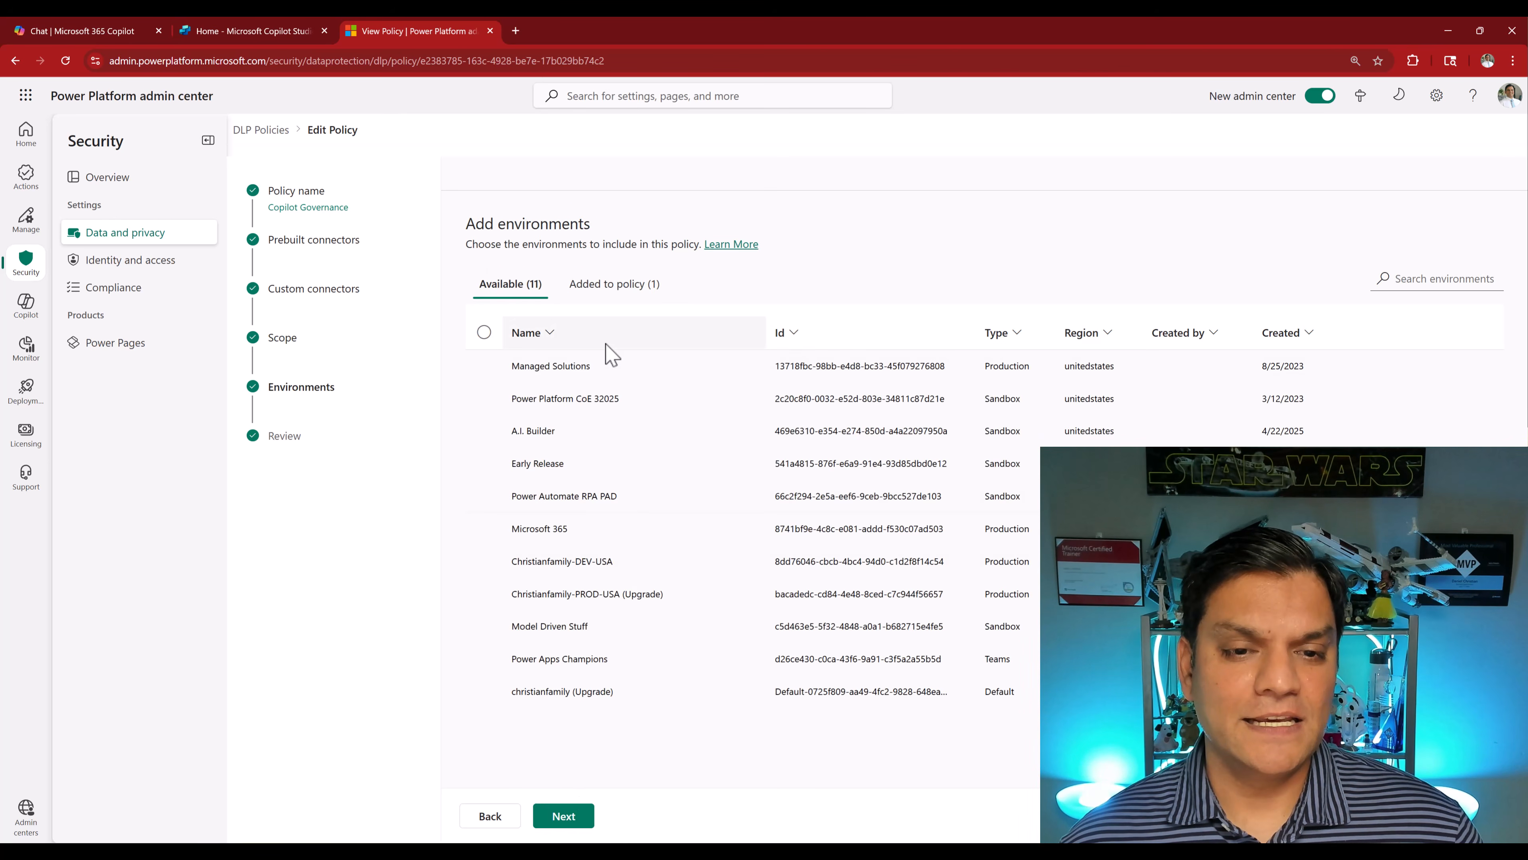
click(614, 284)
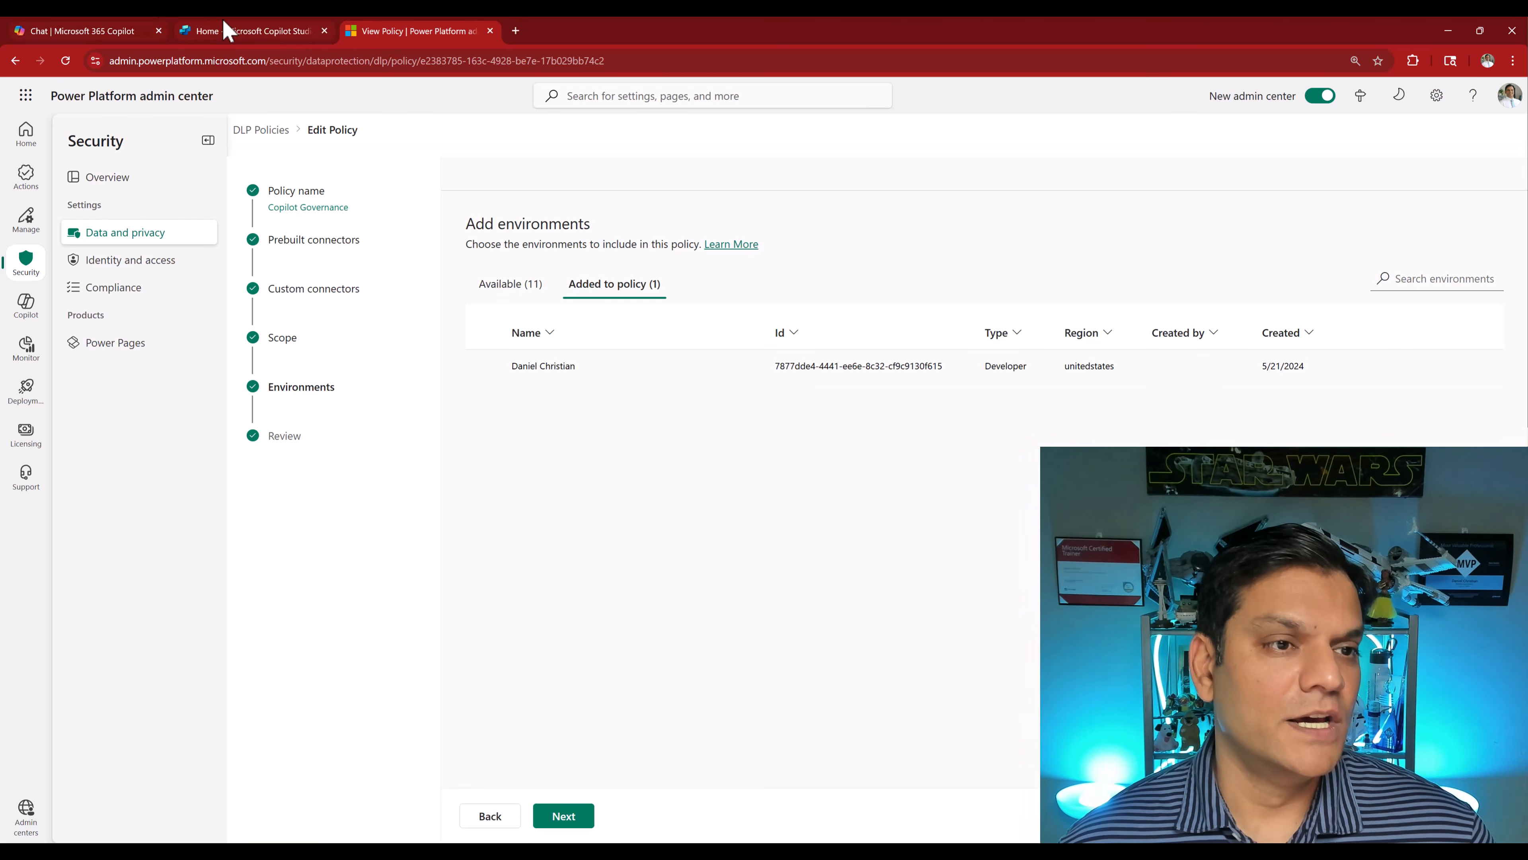
Switch to Copilot Studio, open The Event Info Copilot Agent's channels and check whether its SharePoint channel is available under the data policy
click(236, 30)
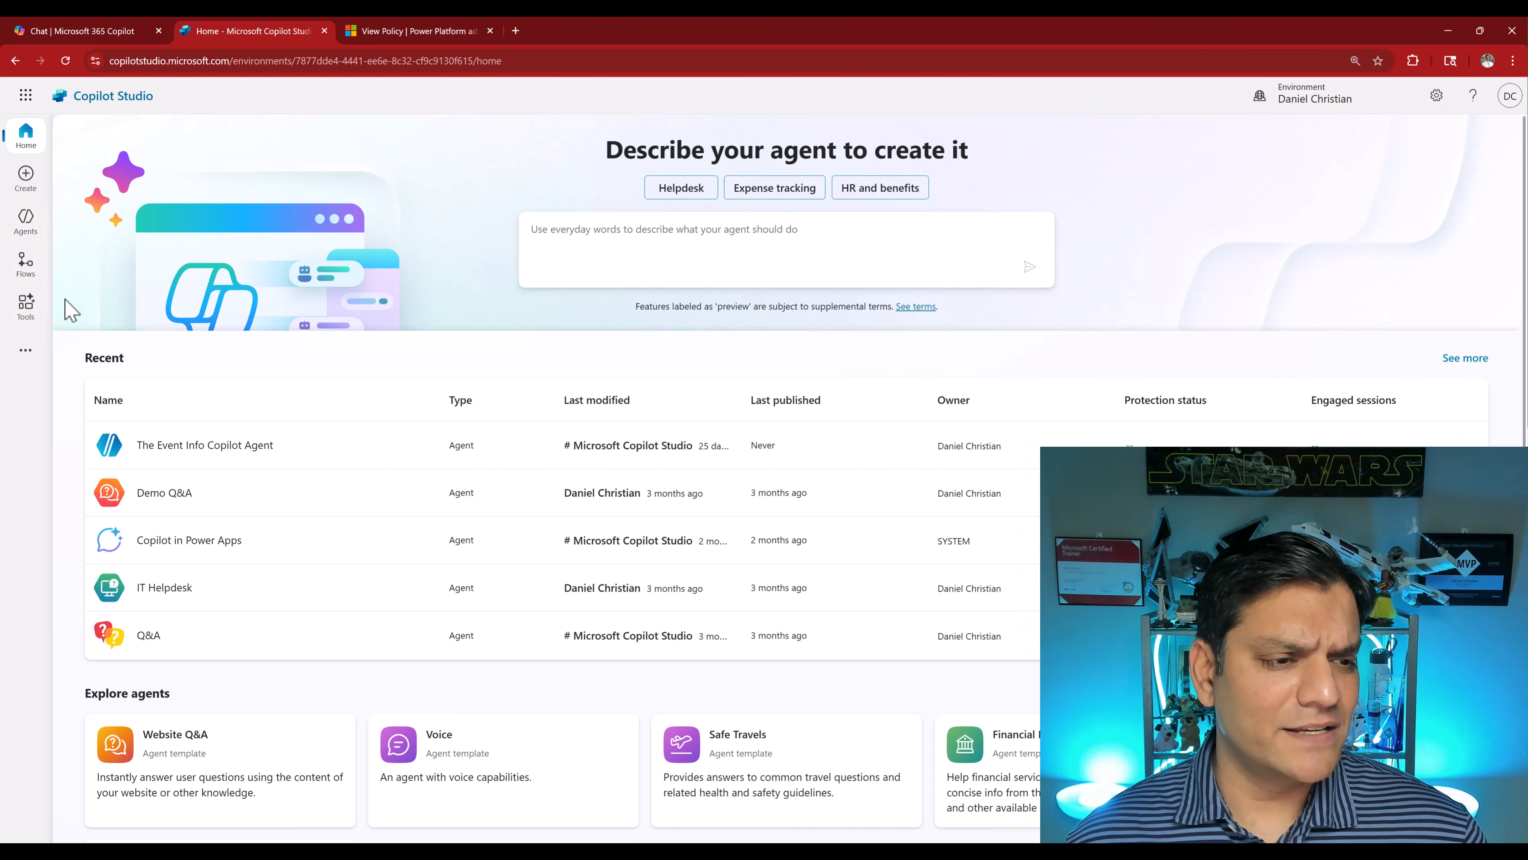
click(34, 241)
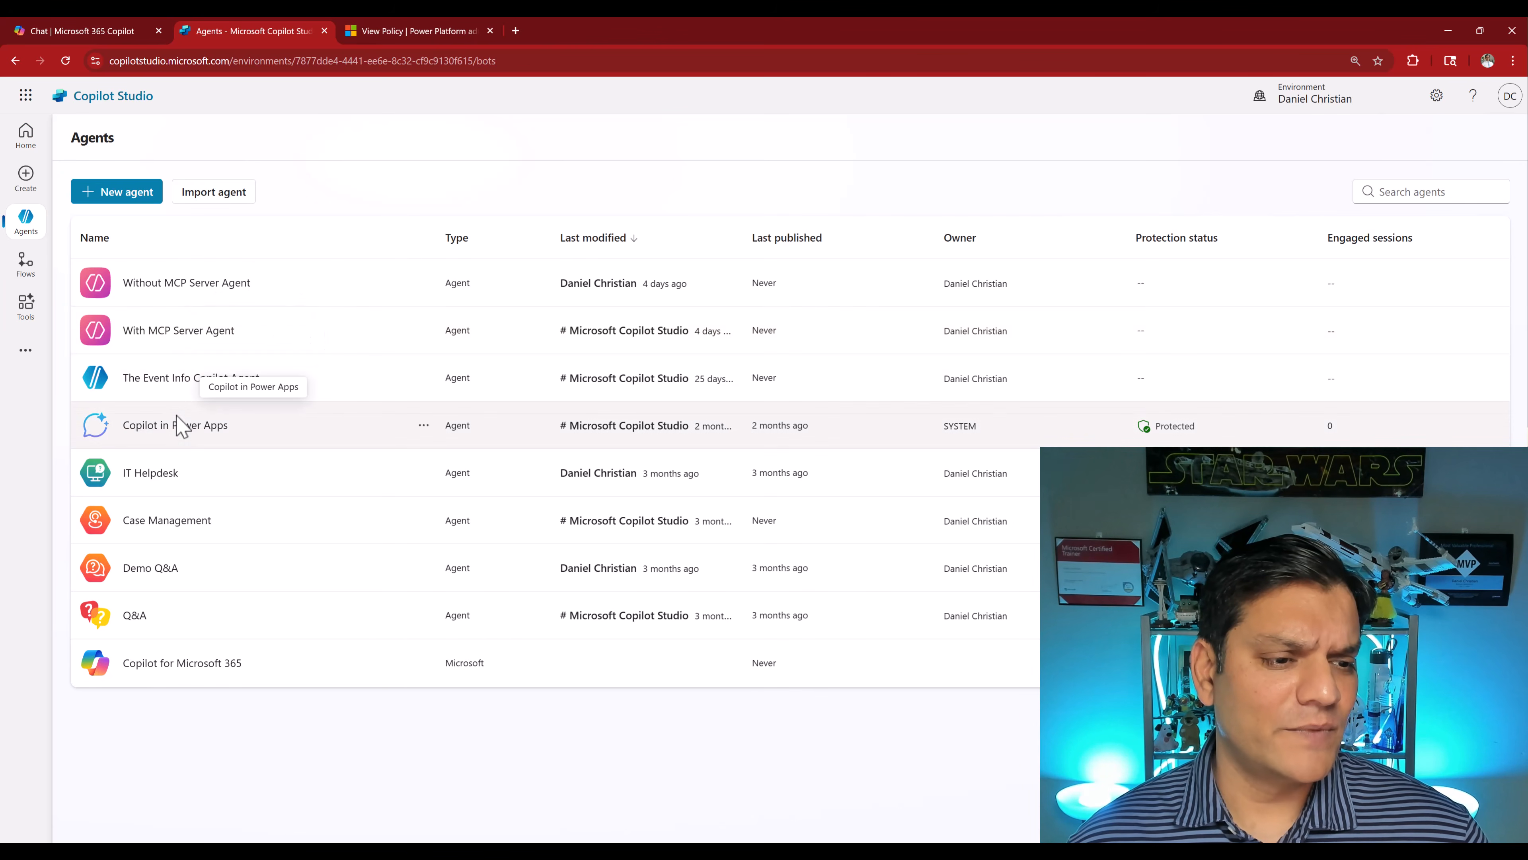
click(178, 380)
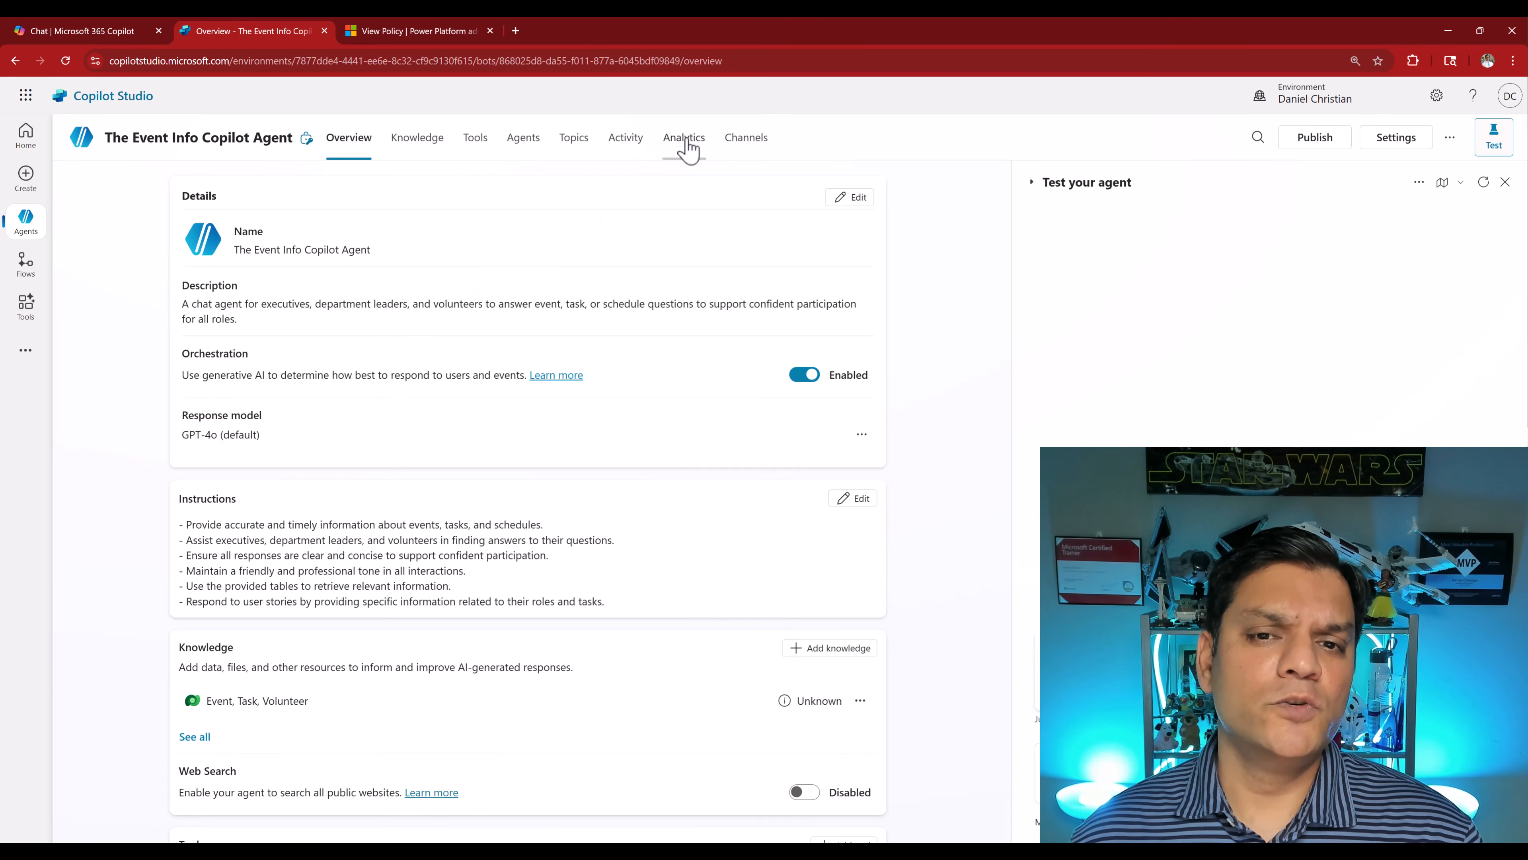
click(773, 142)
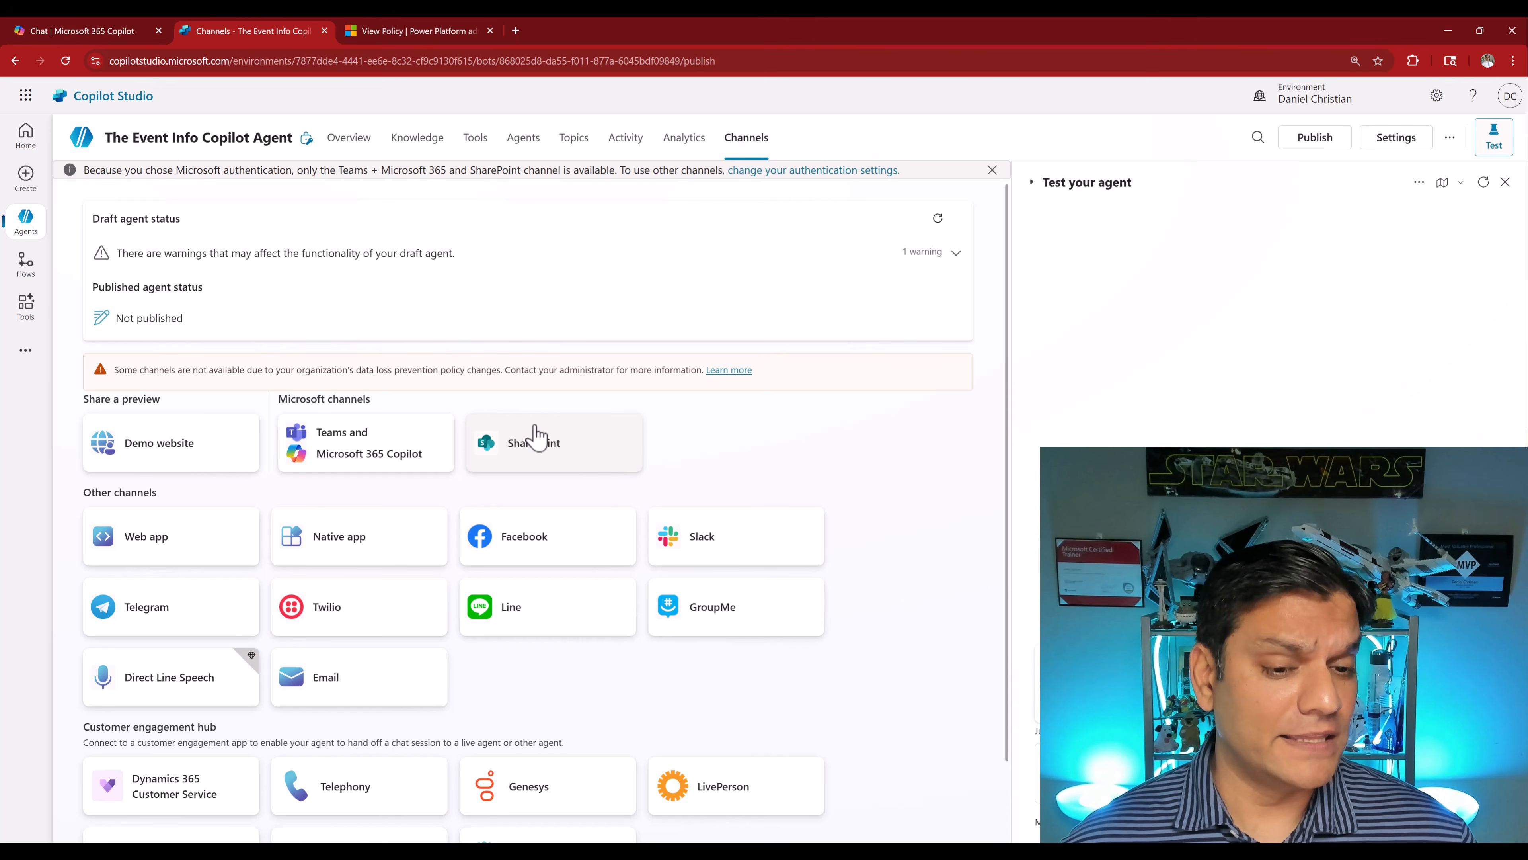
click(536, 436)
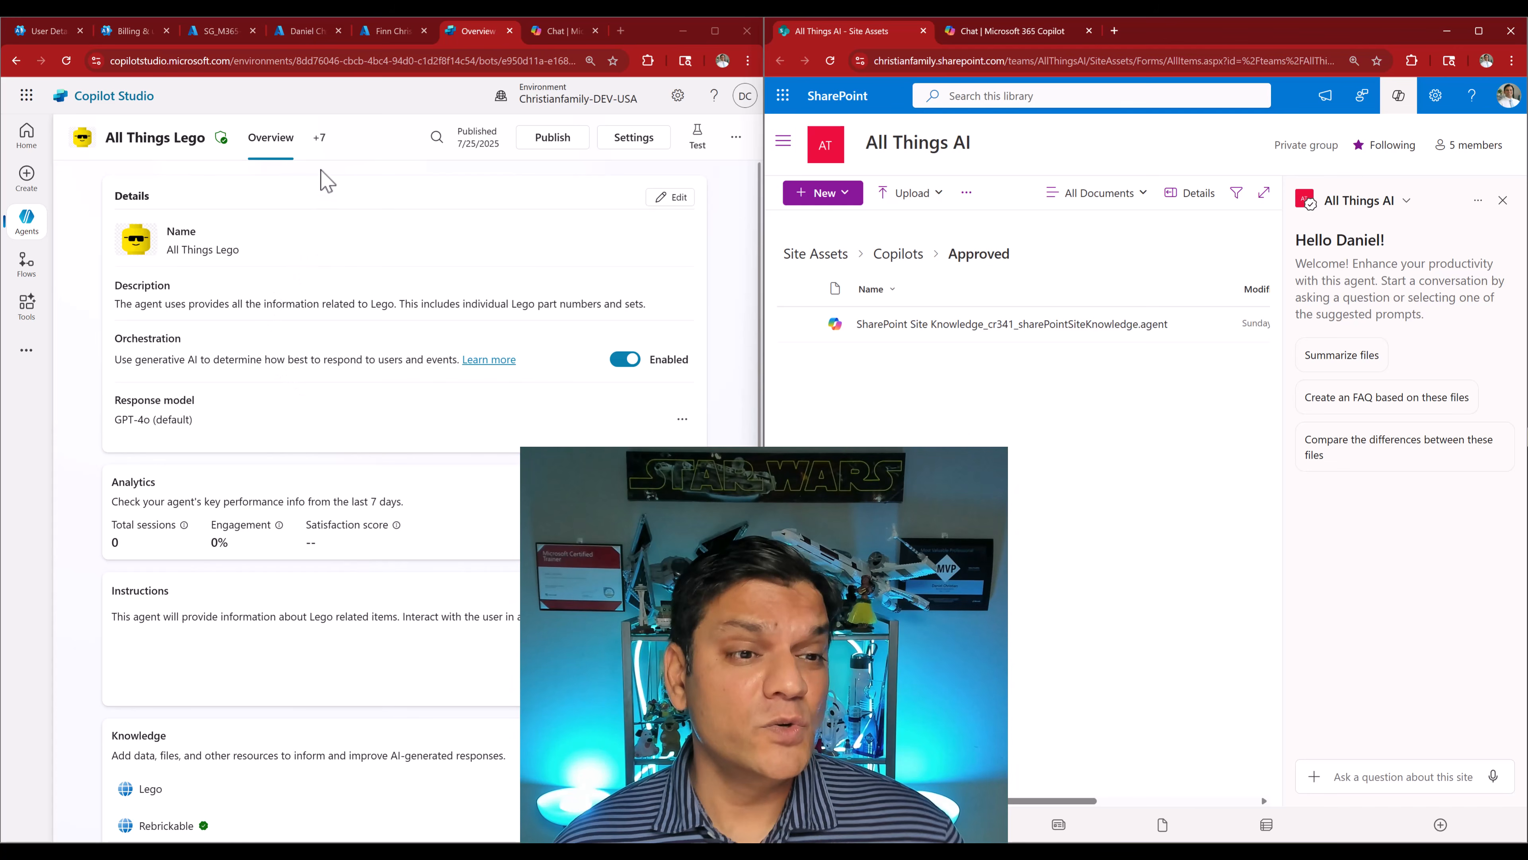
click(323, 151)
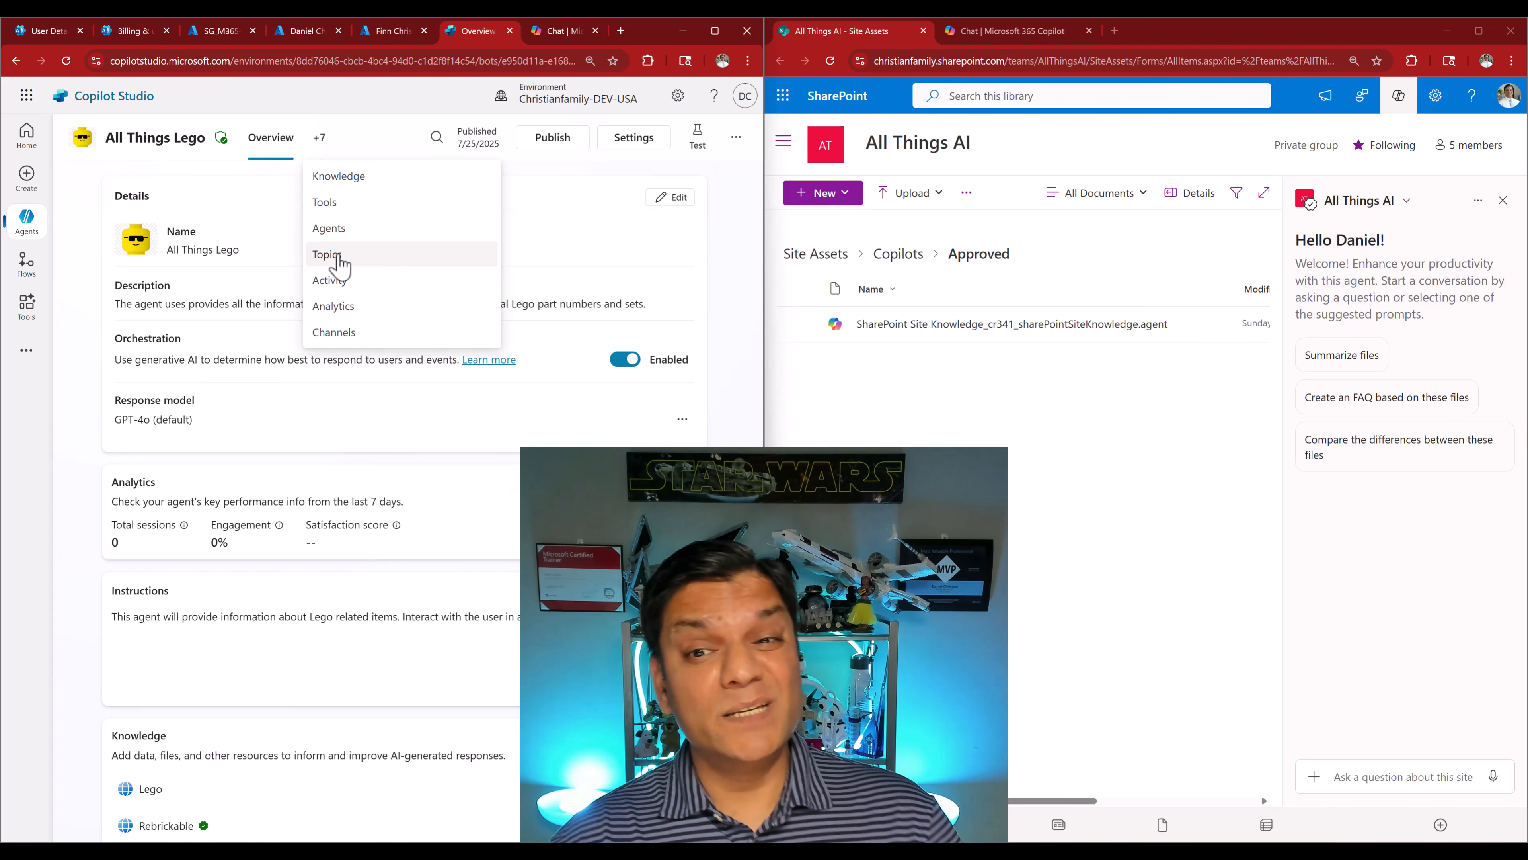
click(1109, 430)
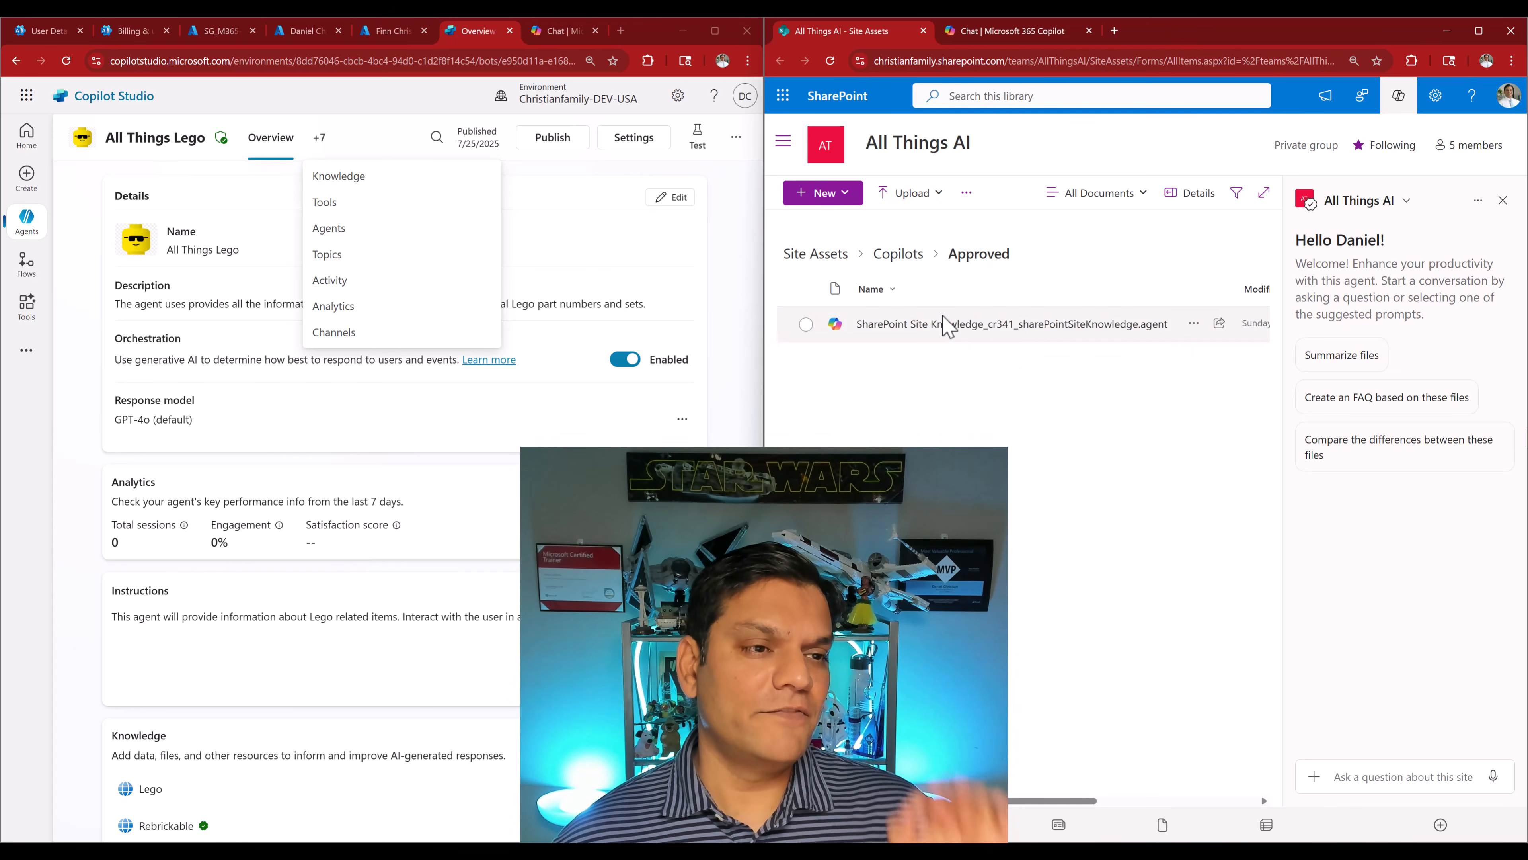
scroll(283, 649, down, 2)
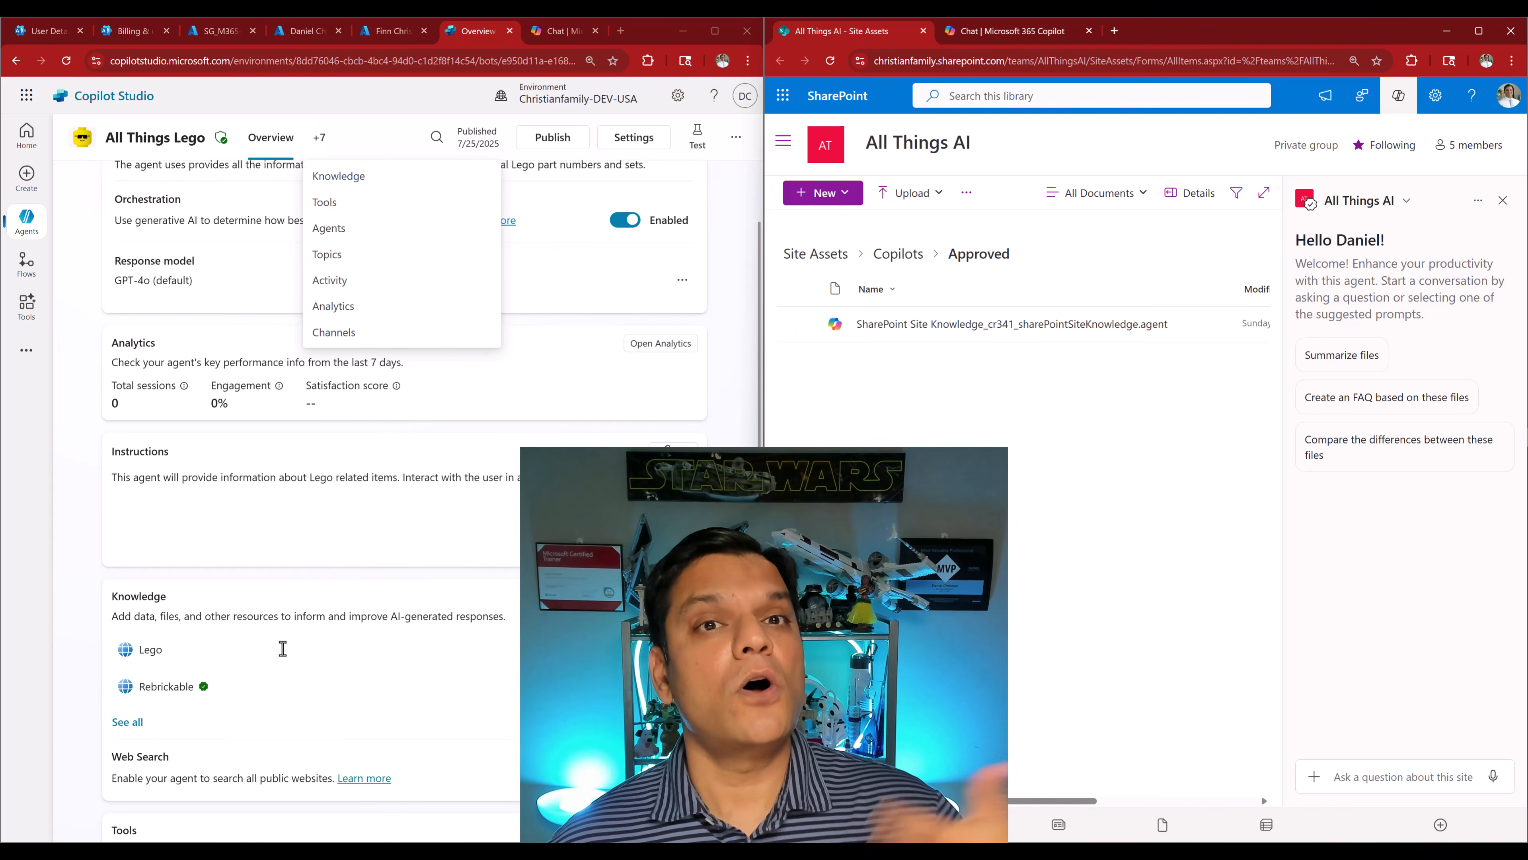